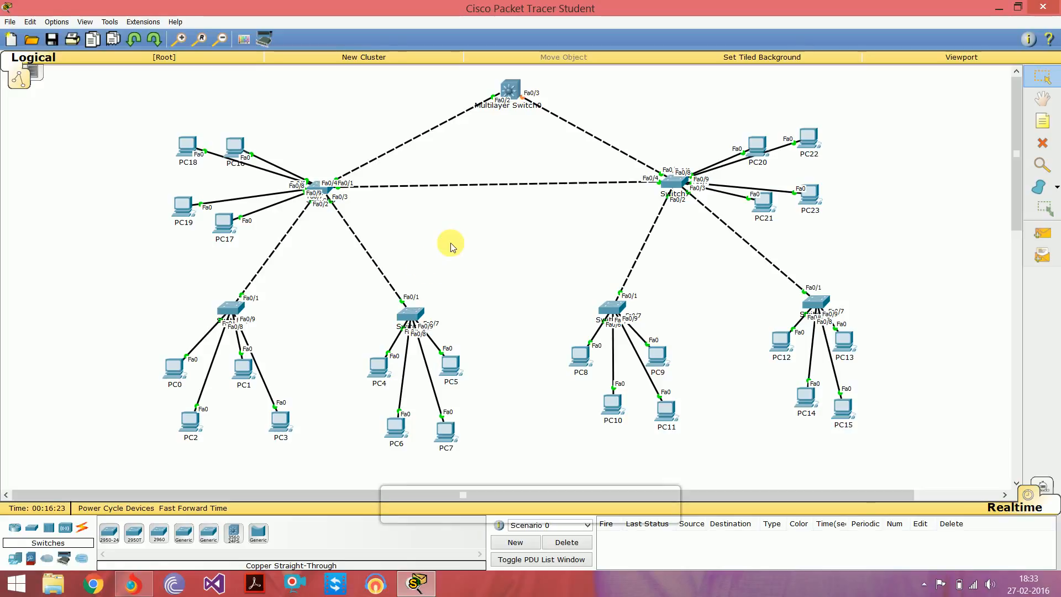
# Open Multilayer Switch0's command line and enter global configuration mode.
pyautogui.click(511, 91)
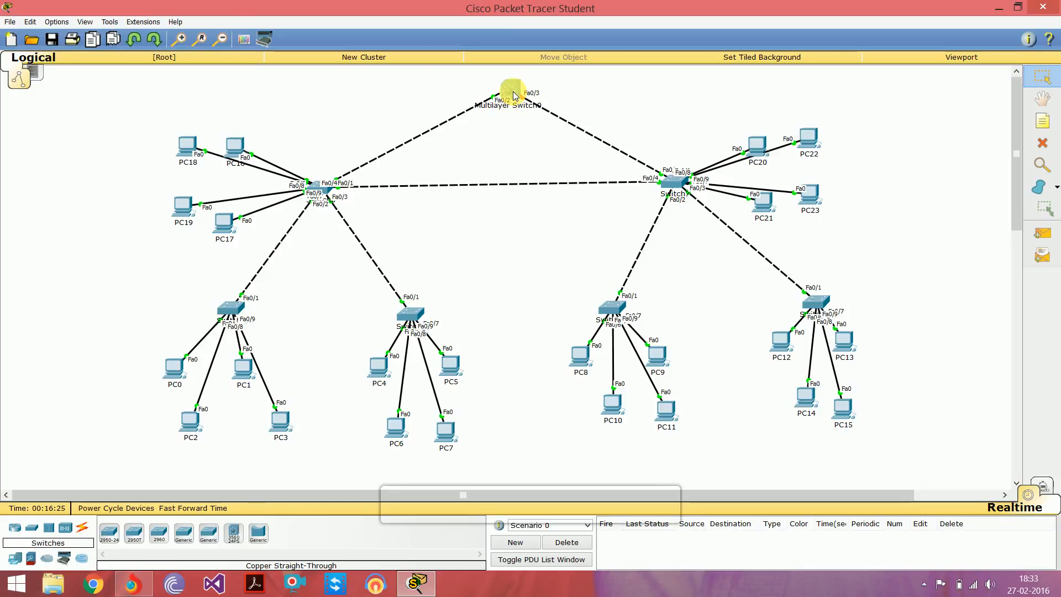
pyautogui.click(480, 179)
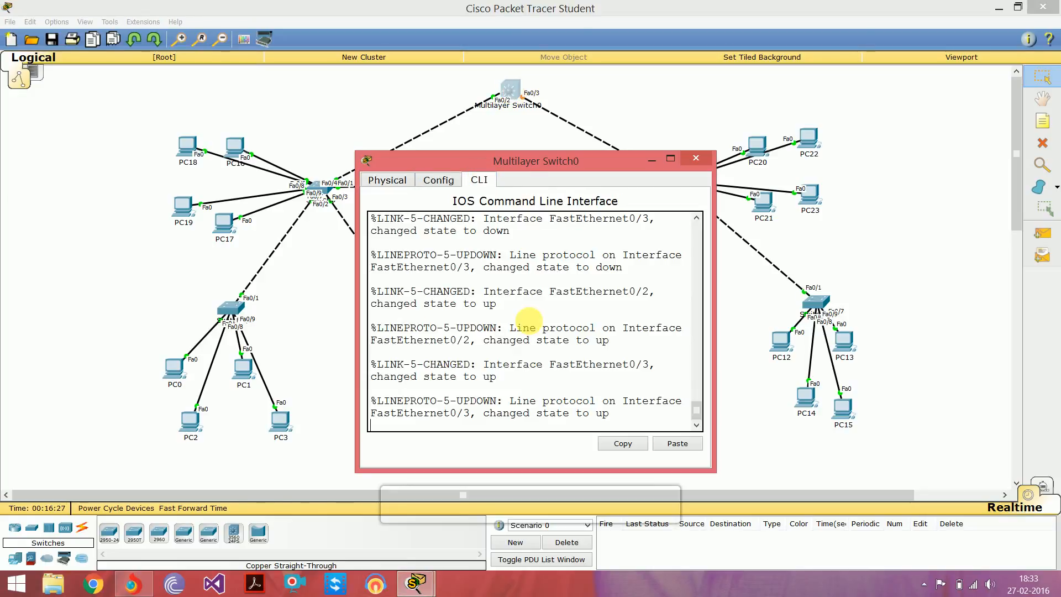
pyautogui.press('Return')
pyautogui.press('Return')
pyautogui.press('Return')
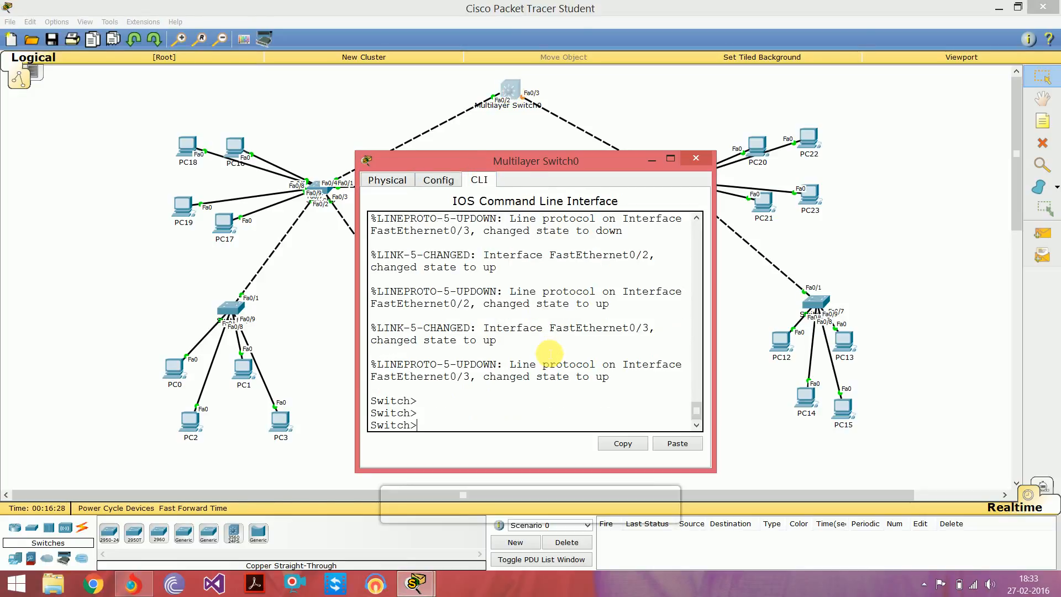
pyautogui.write('en')
pyautogui.press('Return')
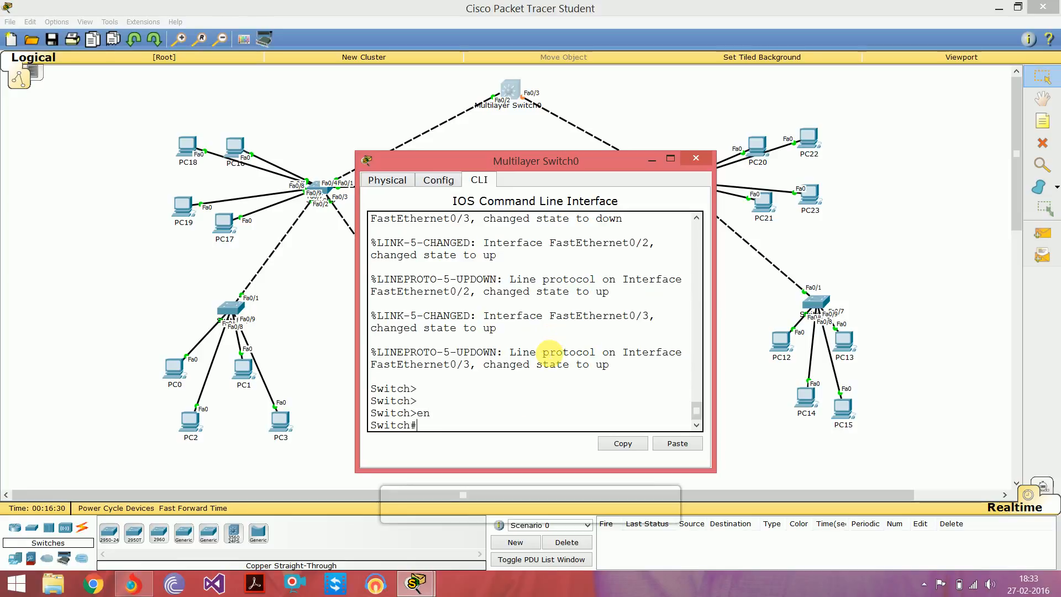
pyautogui.write('conf t')
pyautogui.press('Return')
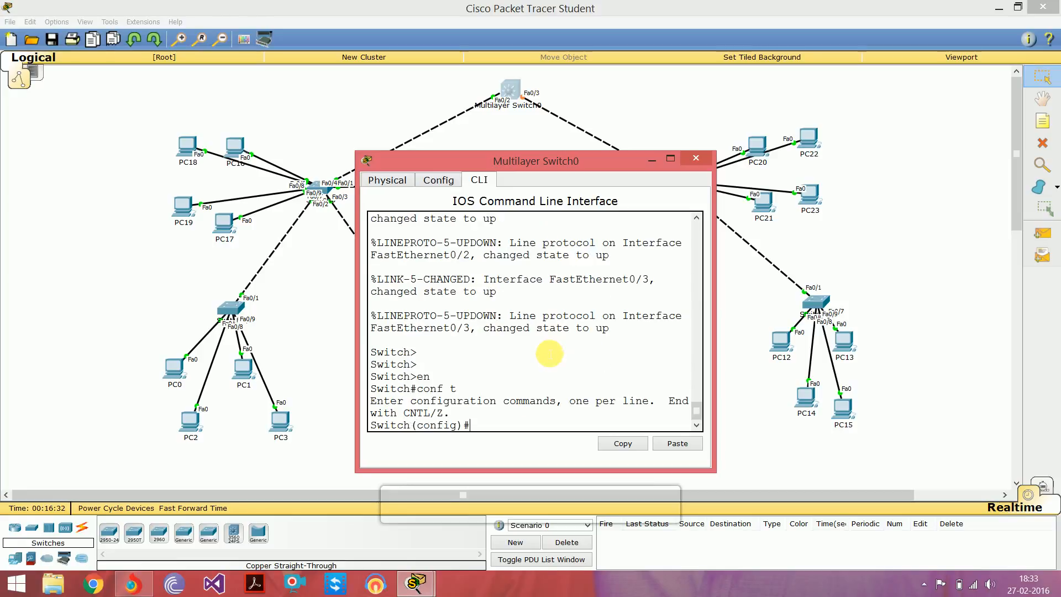
pyautogui.press('Return')
pyautogui.press('Return')
pyautogui.press('Return')
pyautogui.press('Return')
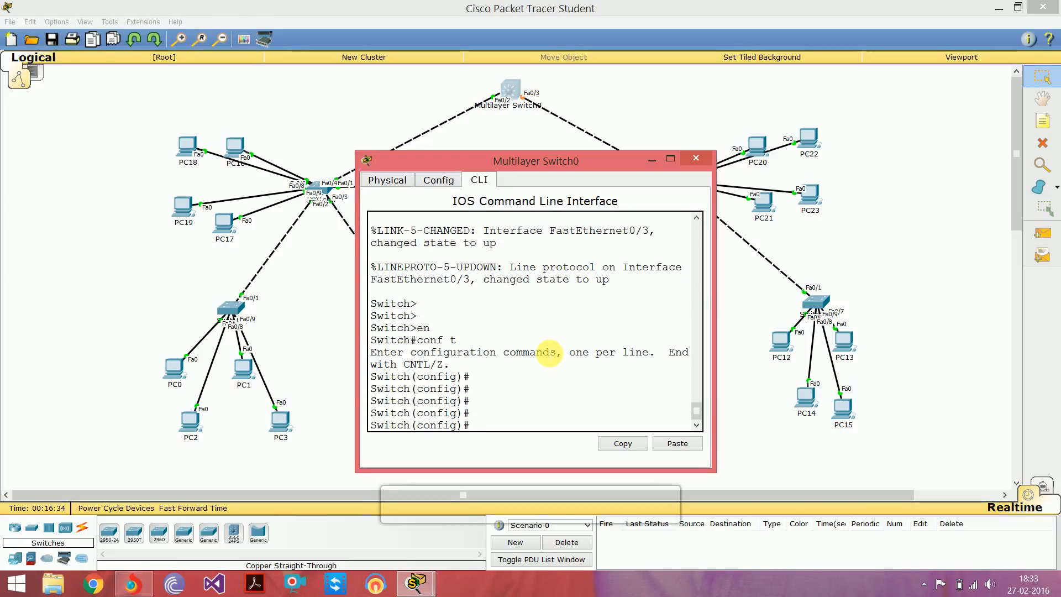
# Enter interface range configuration for fastEthernet 0/1-5 on Multilayer Switch0.
pyautogui.write('int f')
pyautogui.write('a')
pyautogui.press('BackSpace')
pyautogui.press('BackSpace')
pyautogui.write('ra')
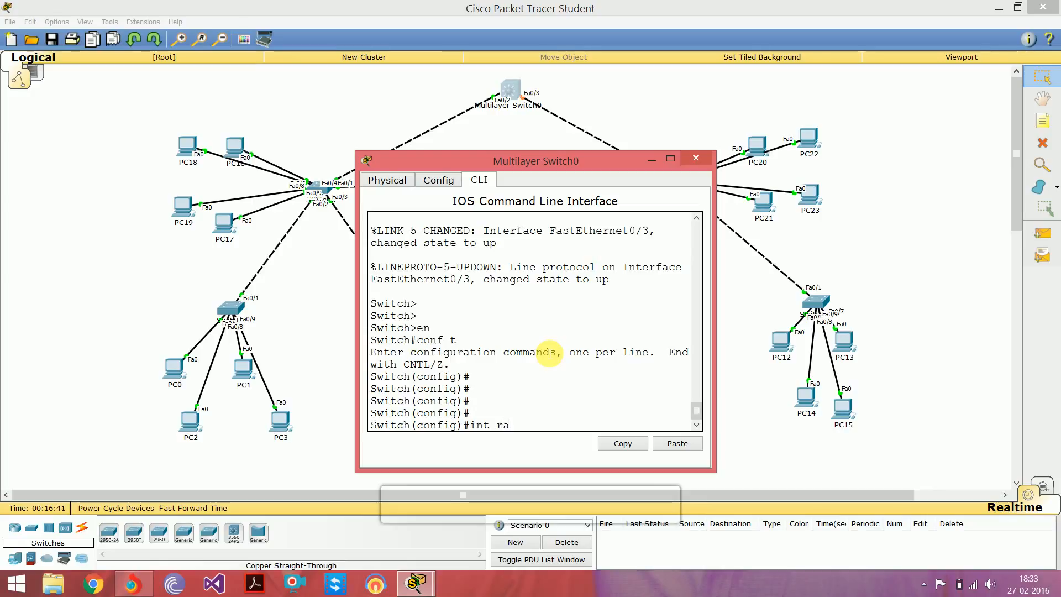
pyautogui.write('nge f')
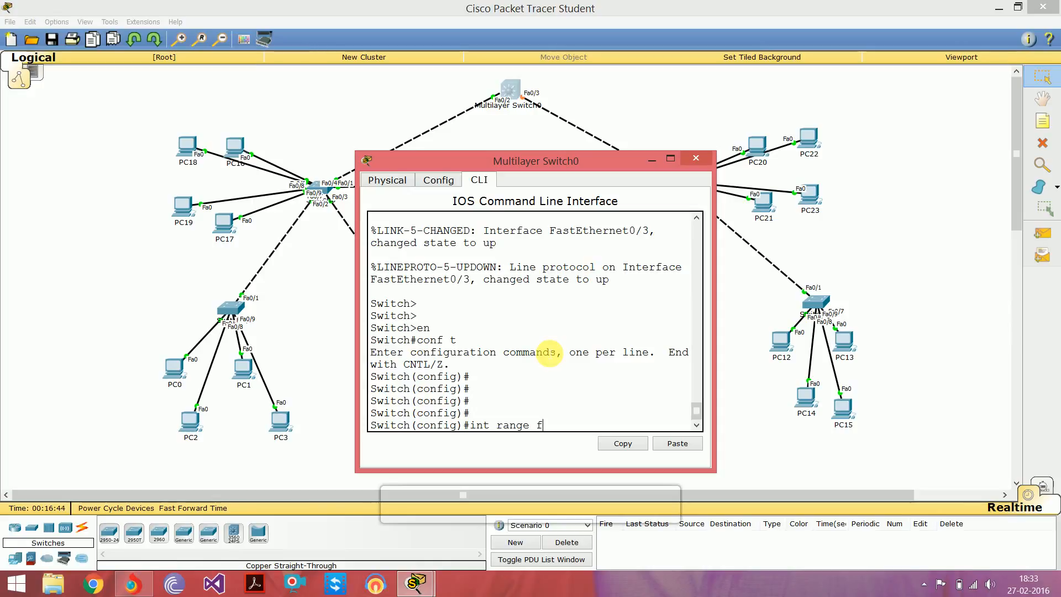
pyautogui.write('a')
pyautogui.press('Tab')
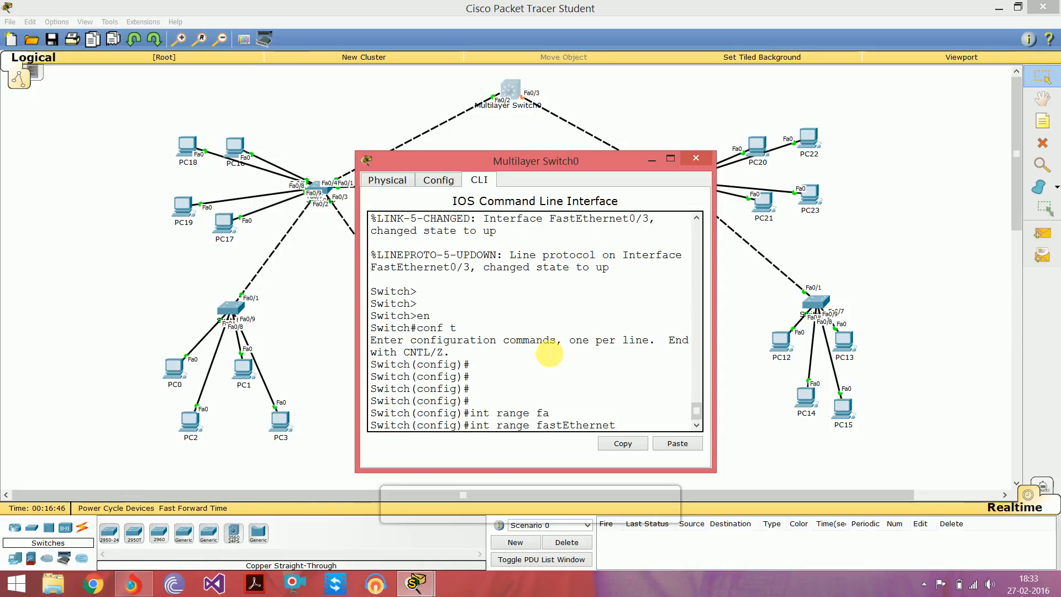
pyautogui.moveTo(548, 161); pyautogui.dragTo(495, 141)
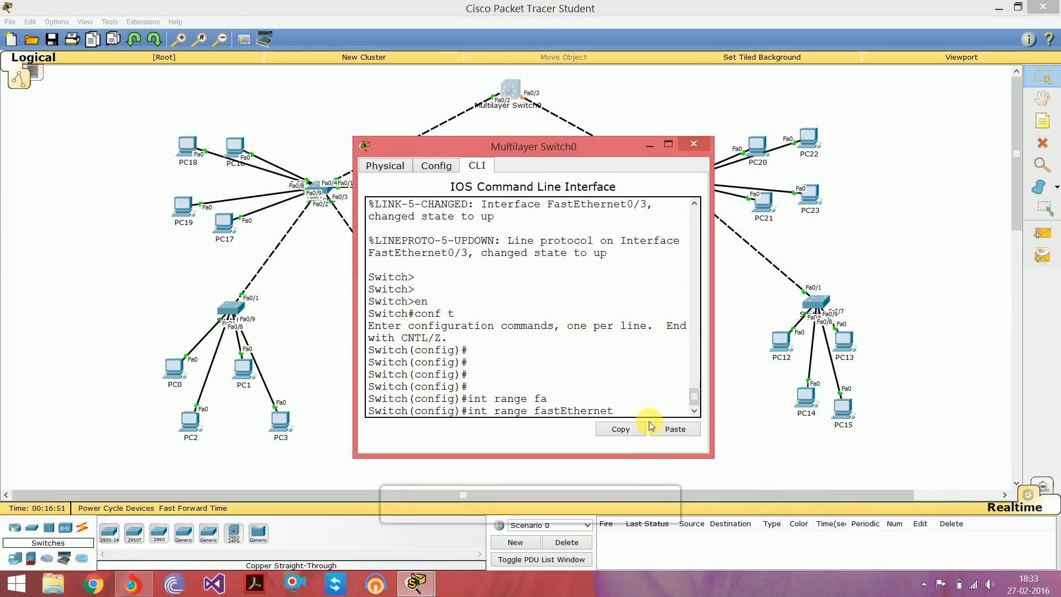
pyautogui.click(620, 410)
pyautogui.write('0/')
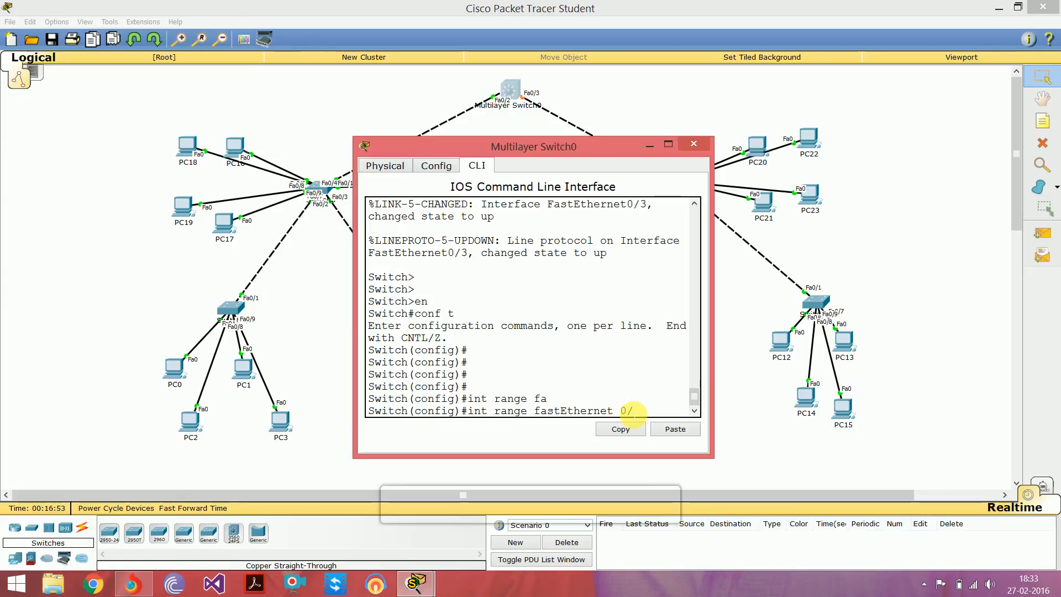
pyautogui.write('1-5')
pyautogui.press('Return')
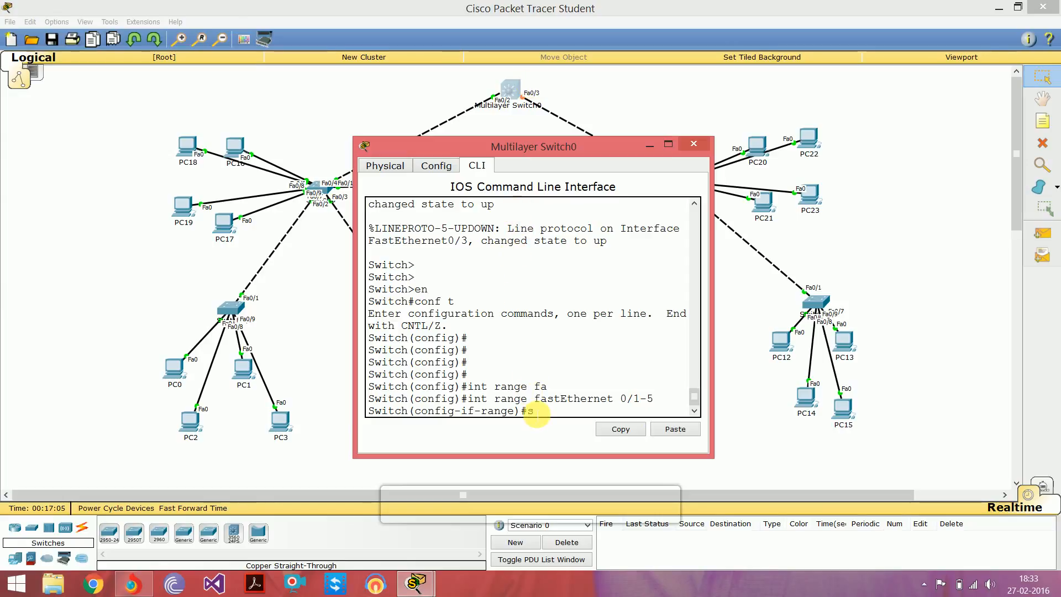
# Set the trunk encapsulation of the selected interface range to dot1q.
pyautogui.write('witchport trunk c')
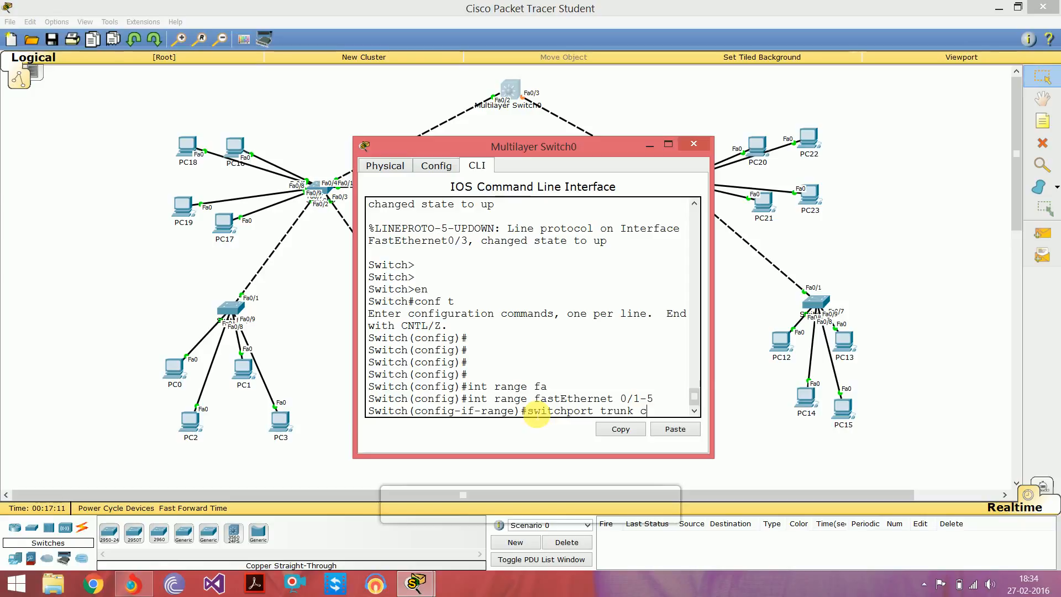
pyautogui.press('BackSpace')
pyautogui.write('encapsiulat')
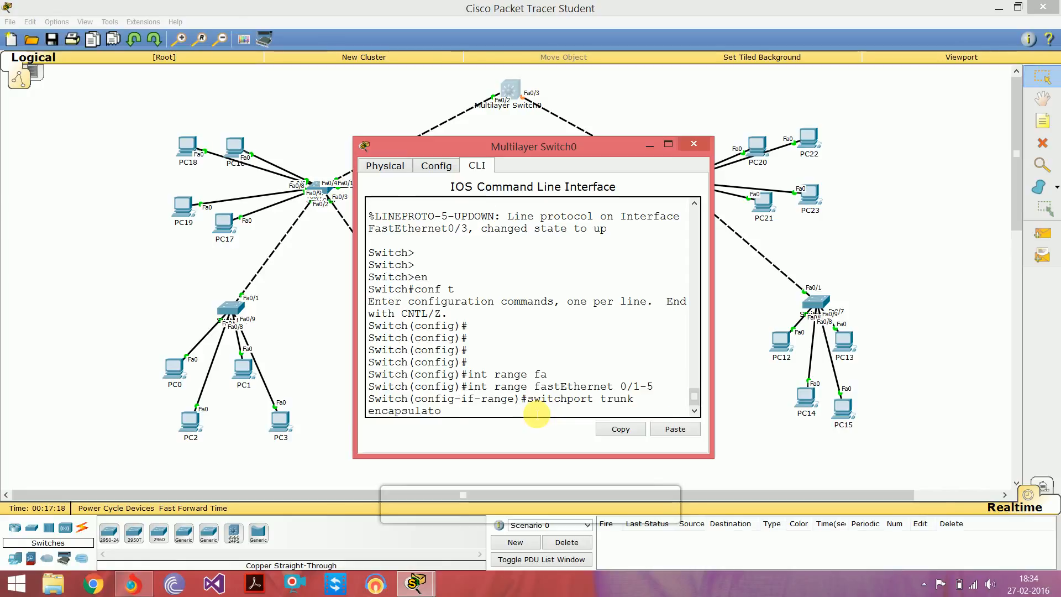
pyautogui.write('ion ')
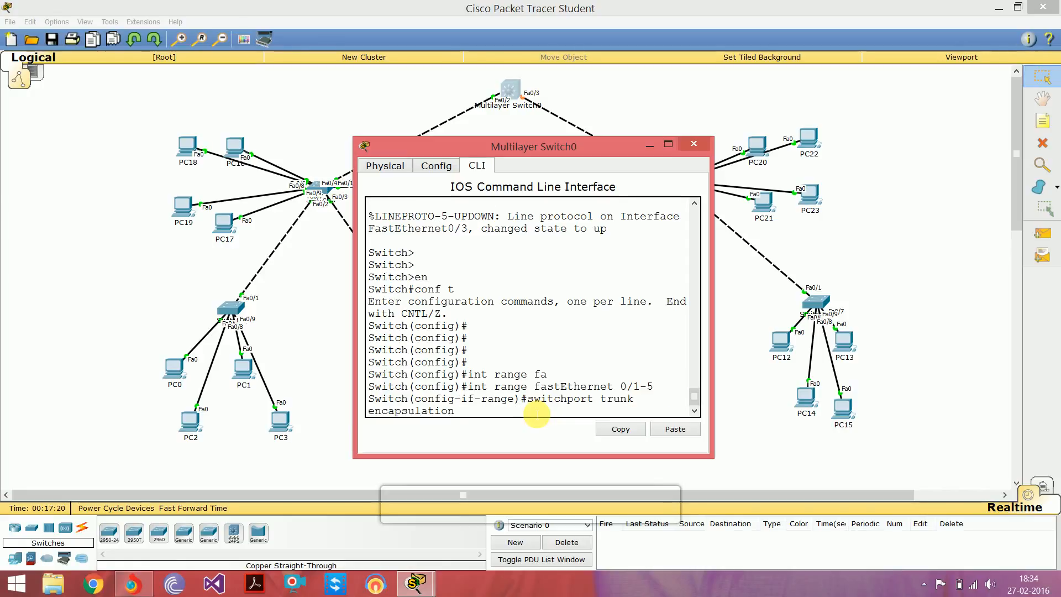
pyautogui.write('d')
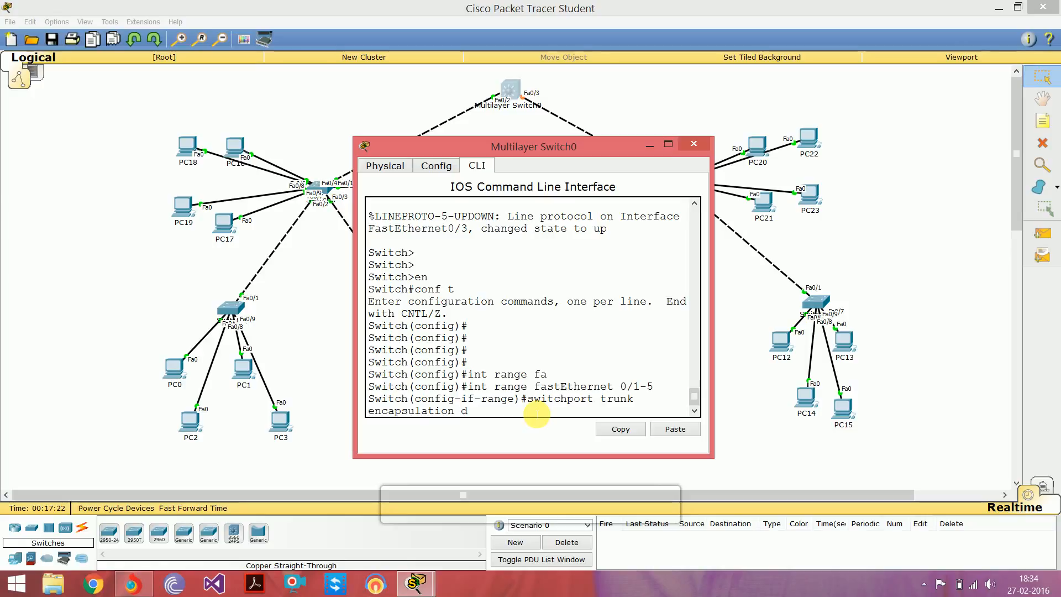
pyautogui.write('ot1q')
pyautogui.press('Return')
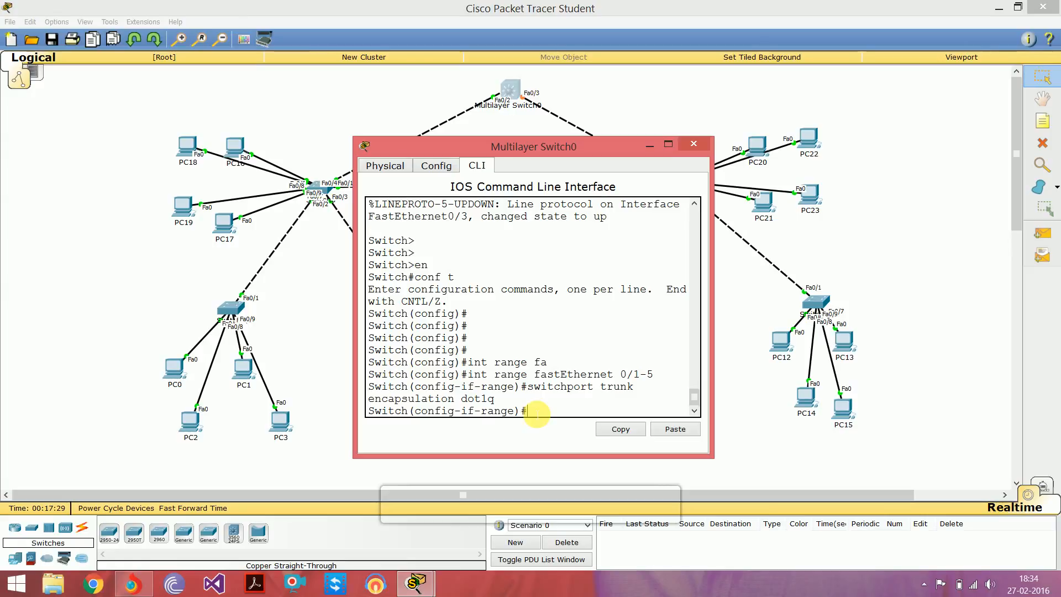
# Set the switchport mode of the selected interface range to trunk.
pyautogui.write('switchport mode trunk')
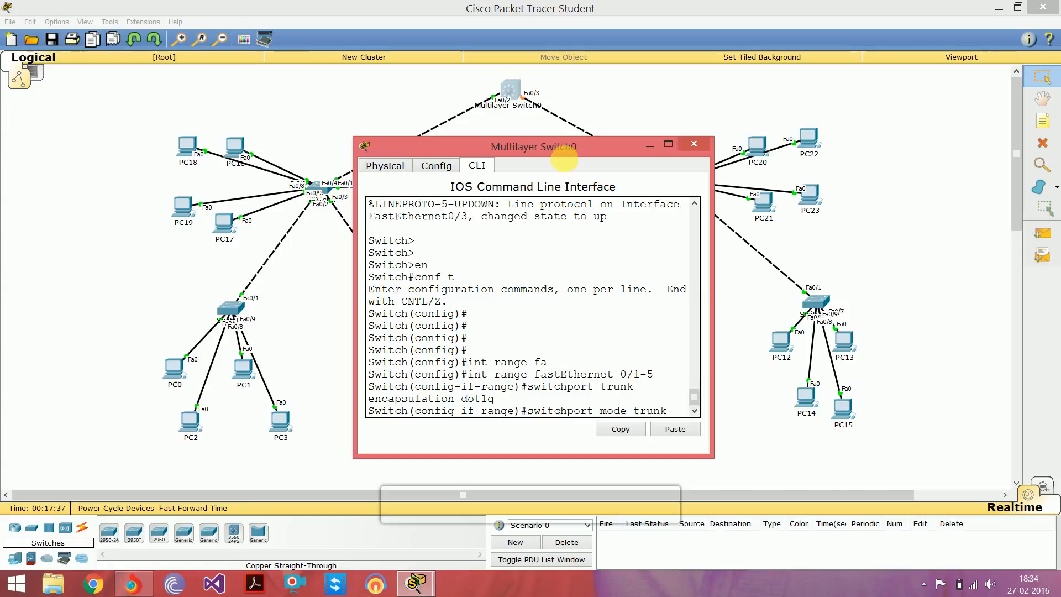
pyautogui.moveTo(562, 152); pyautogui.dragTo(519, 118)
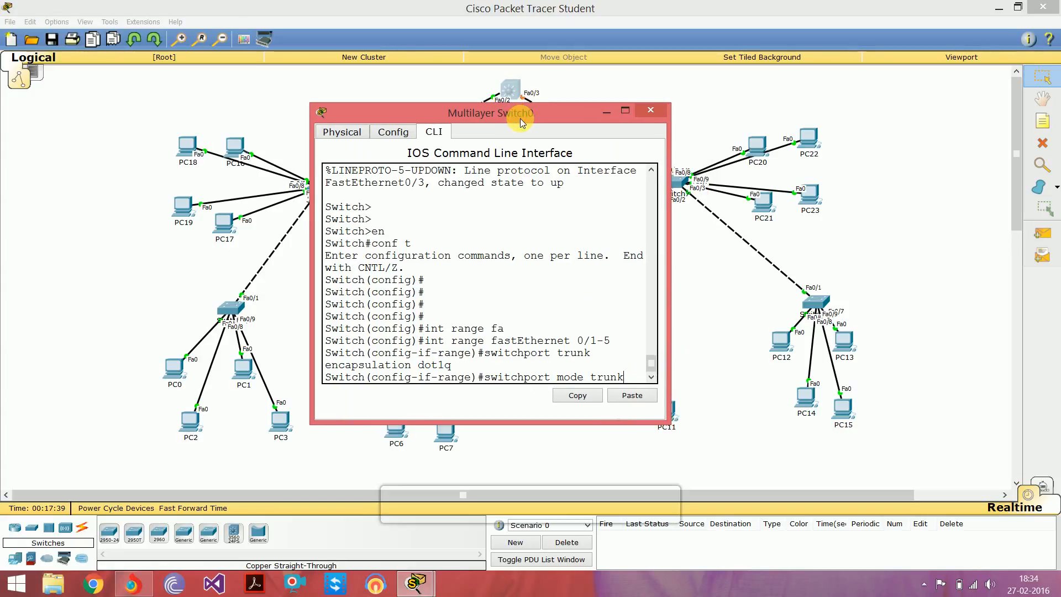
pyautogui.press('Return')
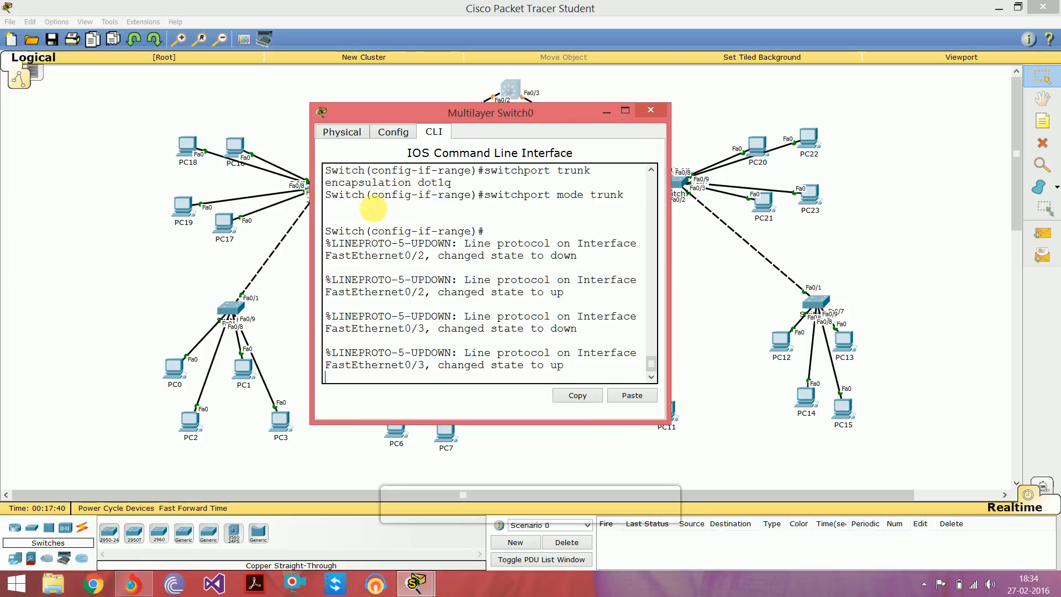
# Widen the Multilayer Switch0 window on both sides and exit interface range configuration to global configuration mode.
pyautogui.moveTo(190, 213); pyautogui.dragTo(177, 210)
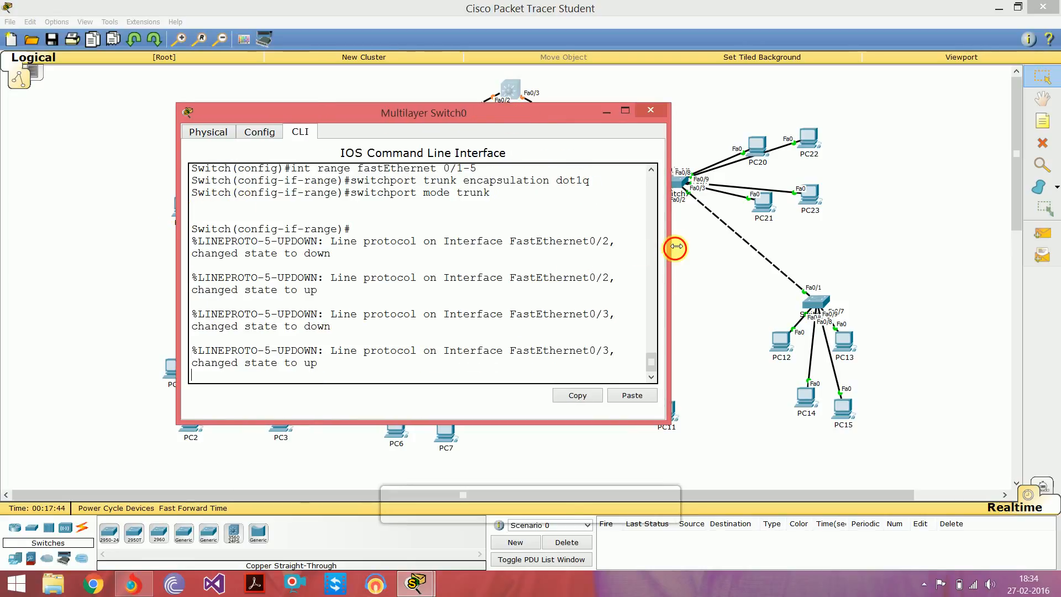
pyautogui.moveTo(682, 249); pyautogui.dragTo(822, 244)
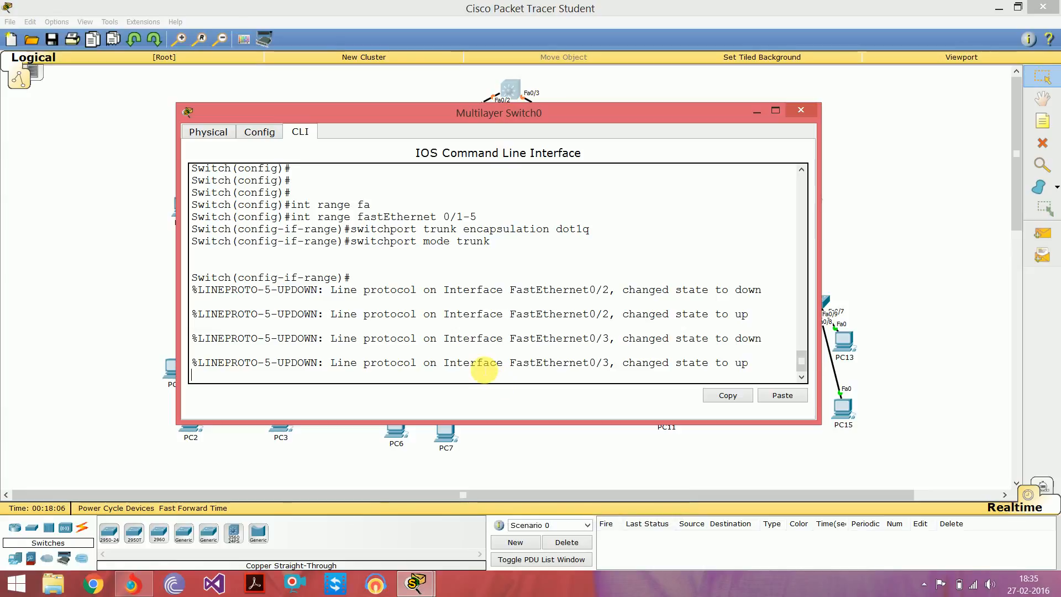
pyautogui.press('Return')
pyautogui.press('Return')
pyautogui.press('Return')
pyautogui.press('Return')
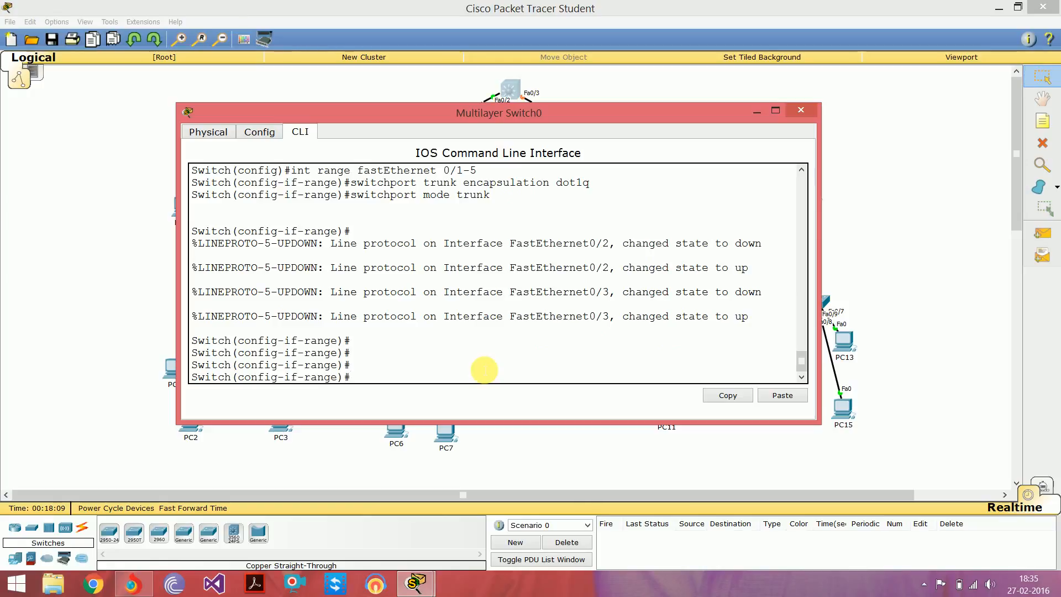
pyautogui.write('exi')
pyautogui.press('Return')
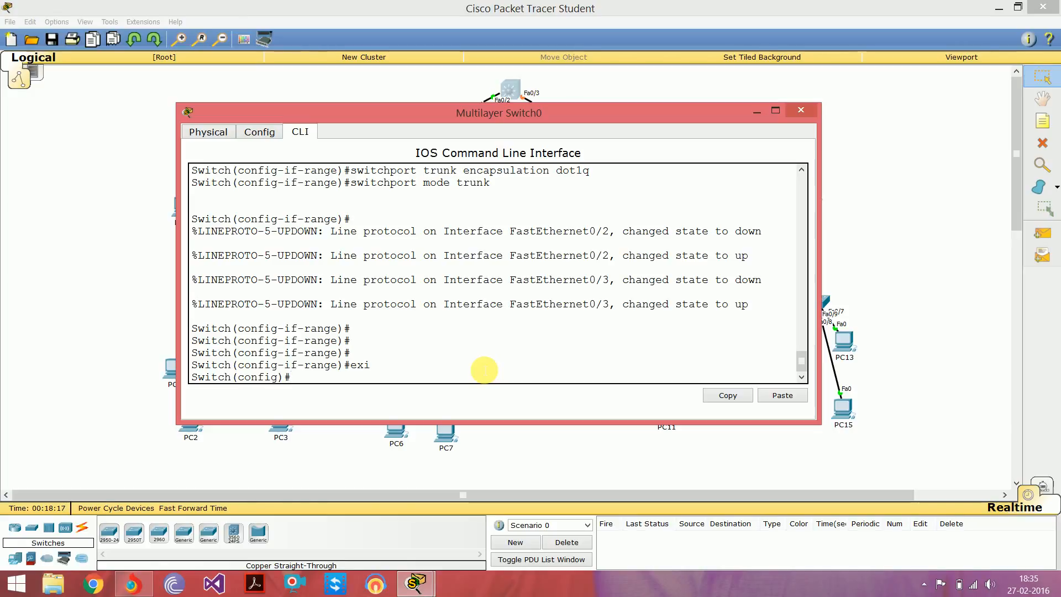
# Set Multilayer Switch0's VTP version to 2 and its VTP domain name to kavi.
pyautogui.write('vtp ver')
pyautogui.press('Tab')
pyautogui.write('2')
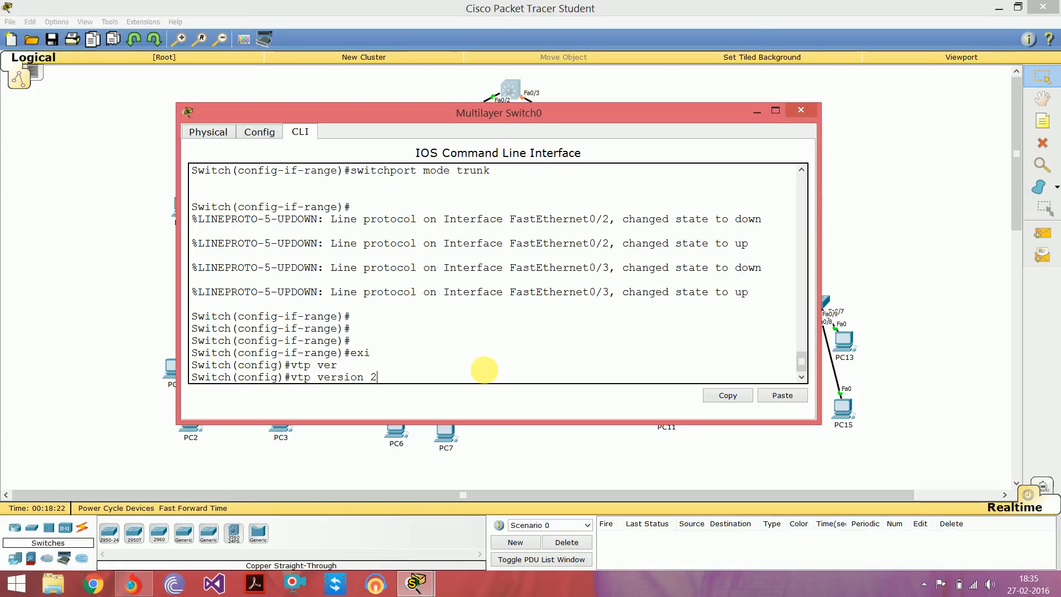
pyautogui.press('Return')
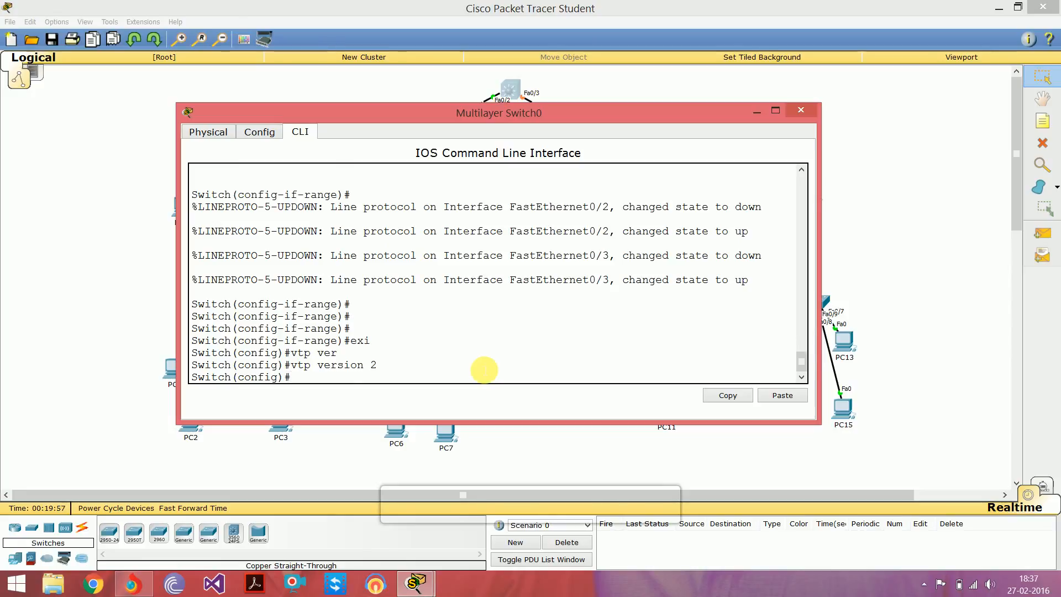
pyautogui.write('vtp domain kavi')
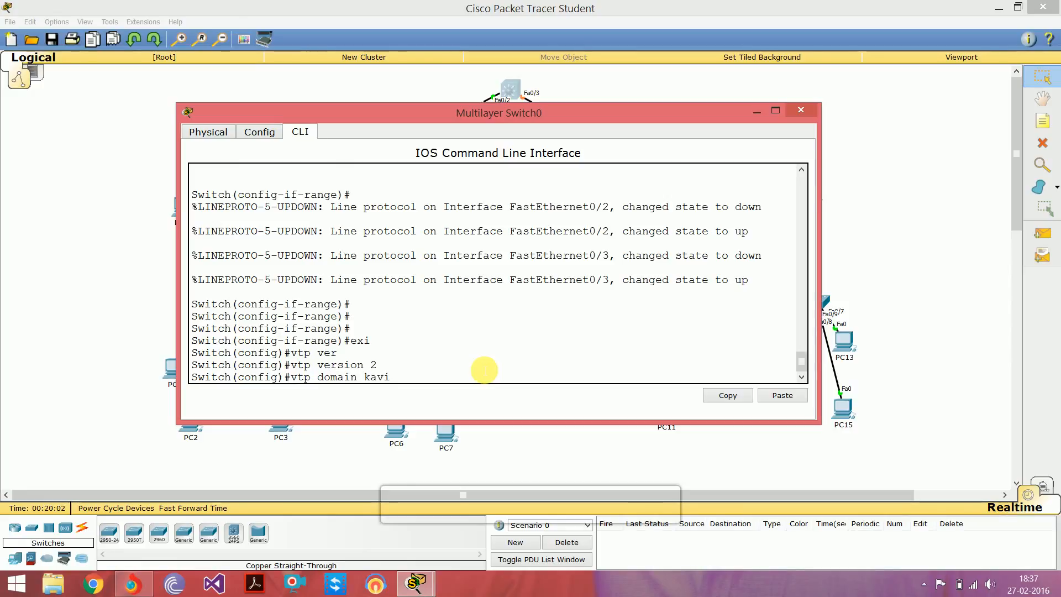
pyautogui.press('Return')
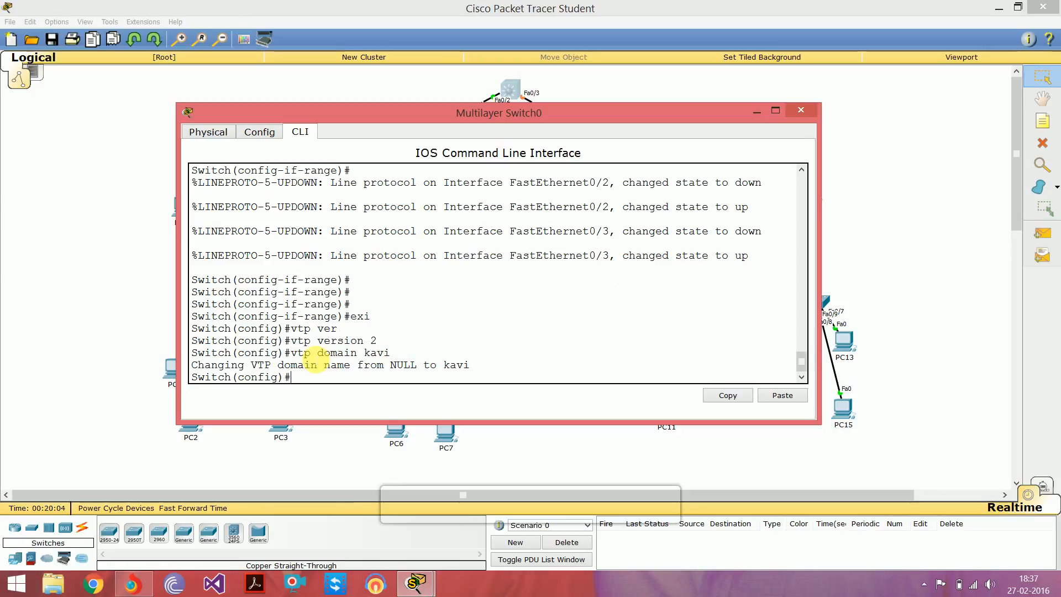
pyautogui.moveTo(252, 364); pyautogui.dragTo(476, 367)
pyautogui.click(374, 382)
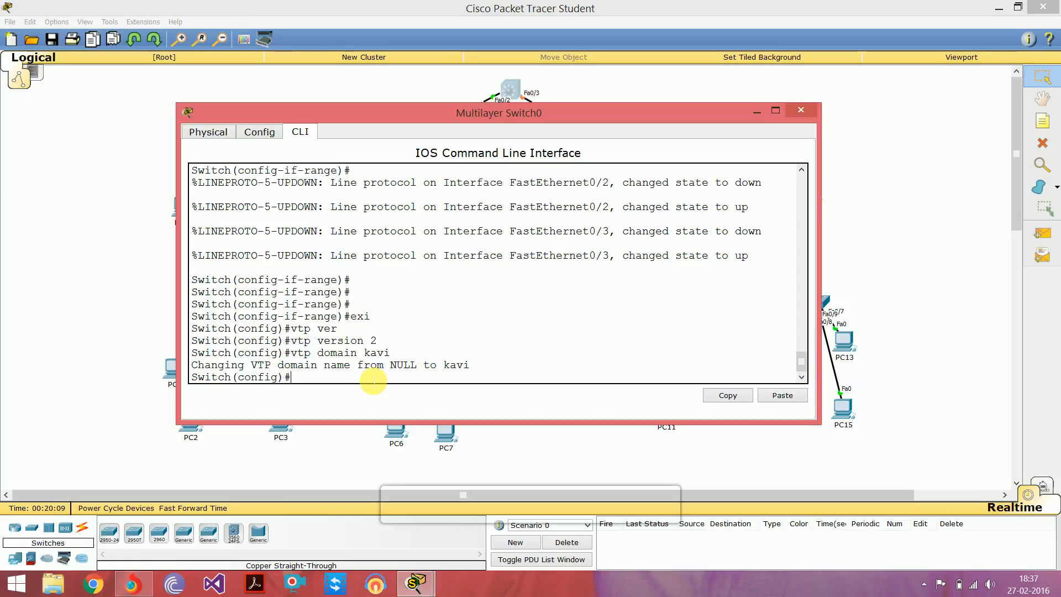
# Disable IP domain lookup on Multilayer Switch0 and return to privileged EXEC mode.
pyautogui.write('no ip domain-look')
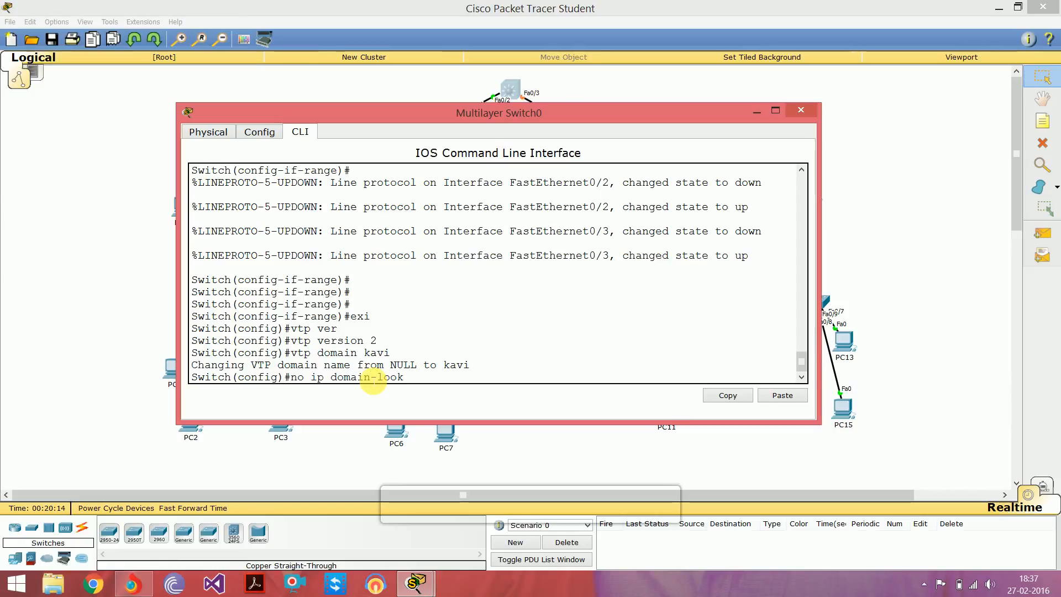
pyautogui.write('up')
pyautogui.press('Return')
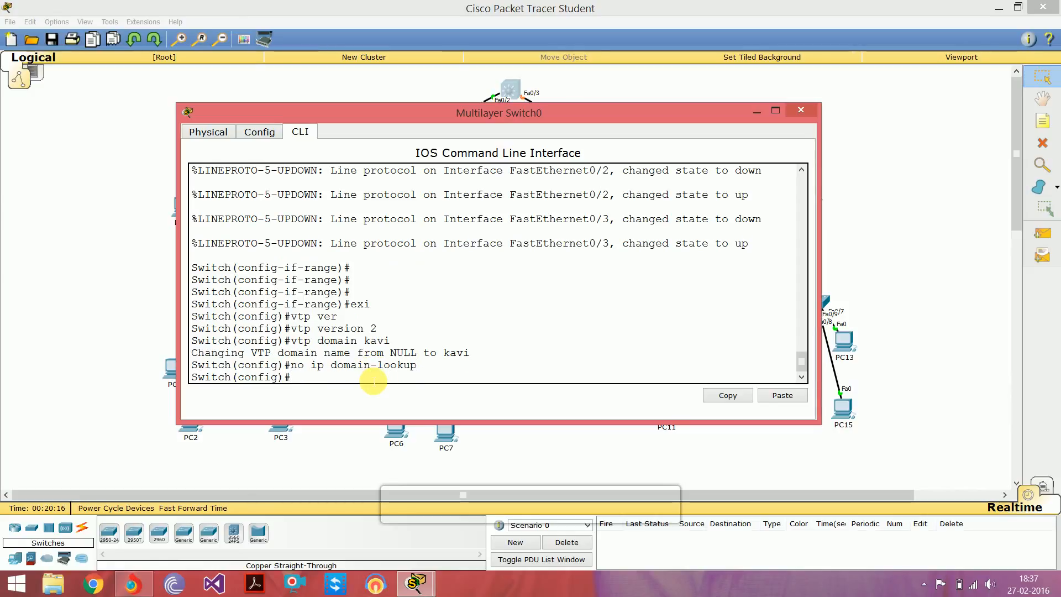
pyautogui.hotkey('ctrl', 'z')
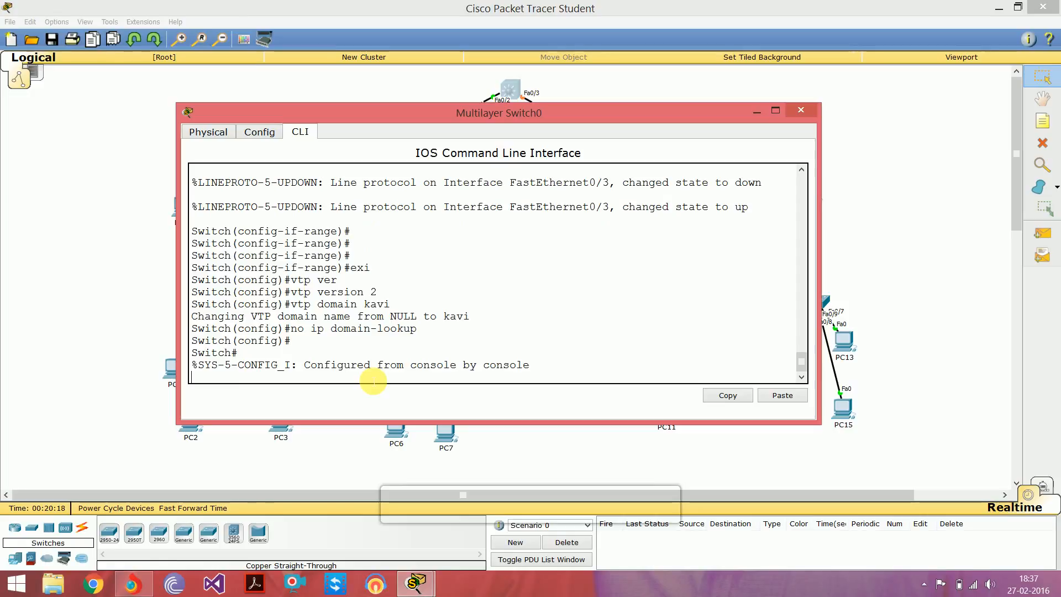
pyautogui.press('Return')
pyautogui.press('Return')
pyautogui.press('Return')
pyautogui.press('Return')
pyautogui.press('Return')
pyautogui.press('Return')
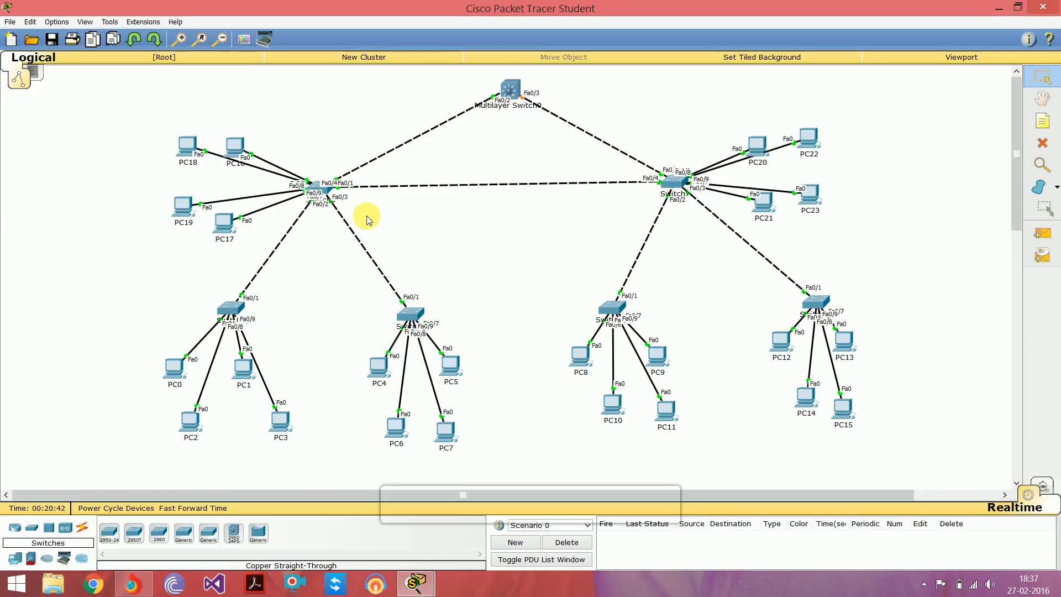
# Open the command line of Switch6, the switch connected to Multilayer Switch0's Fa0/2 port, and bring up its user prompt.
pyautogui.click(419, 220)
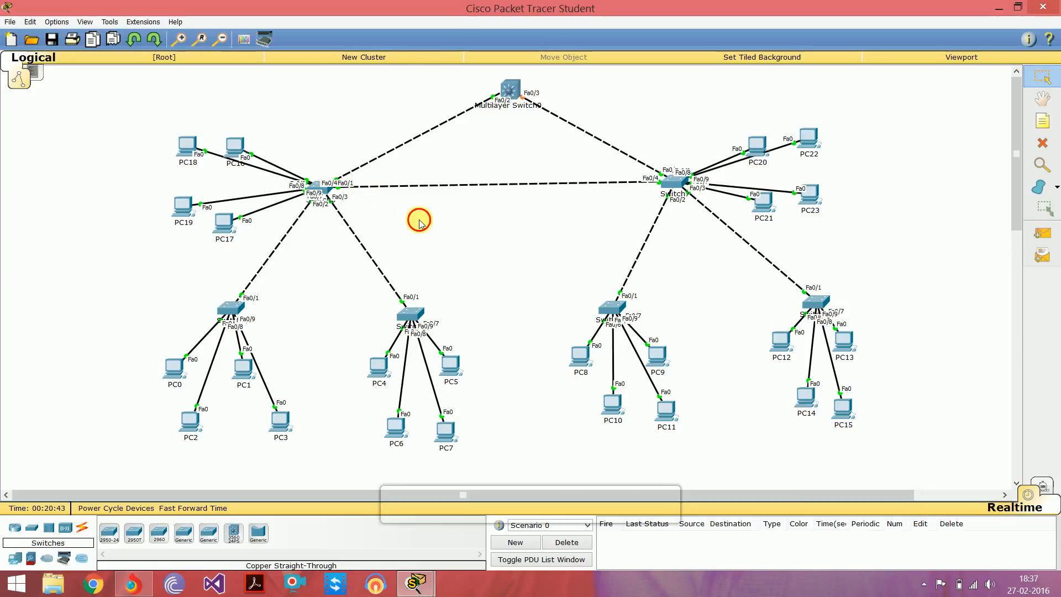
pyautogui.click(324, 193)
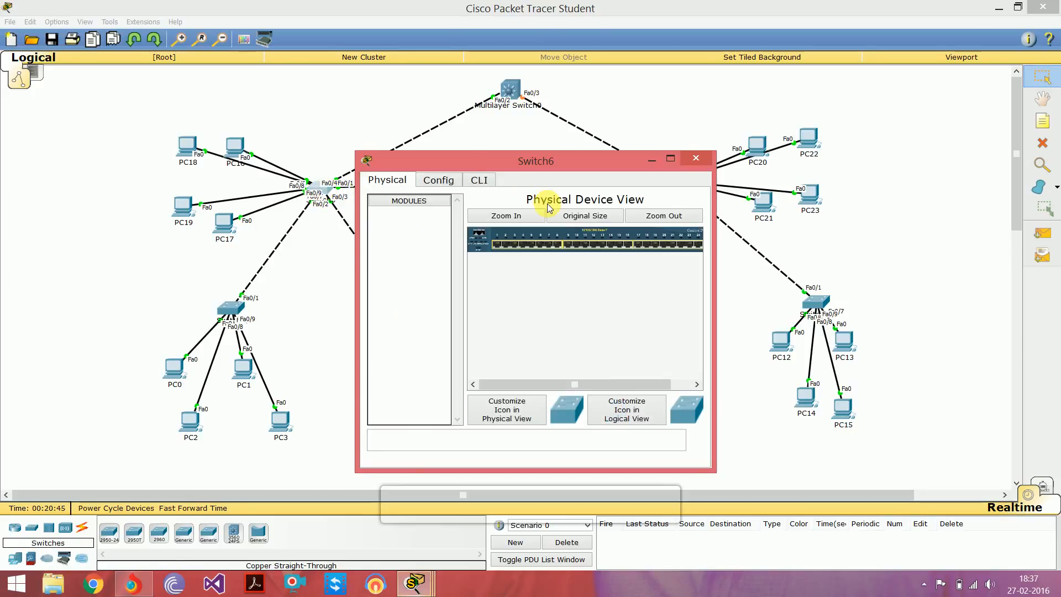
pyautogui.click(485, 183)
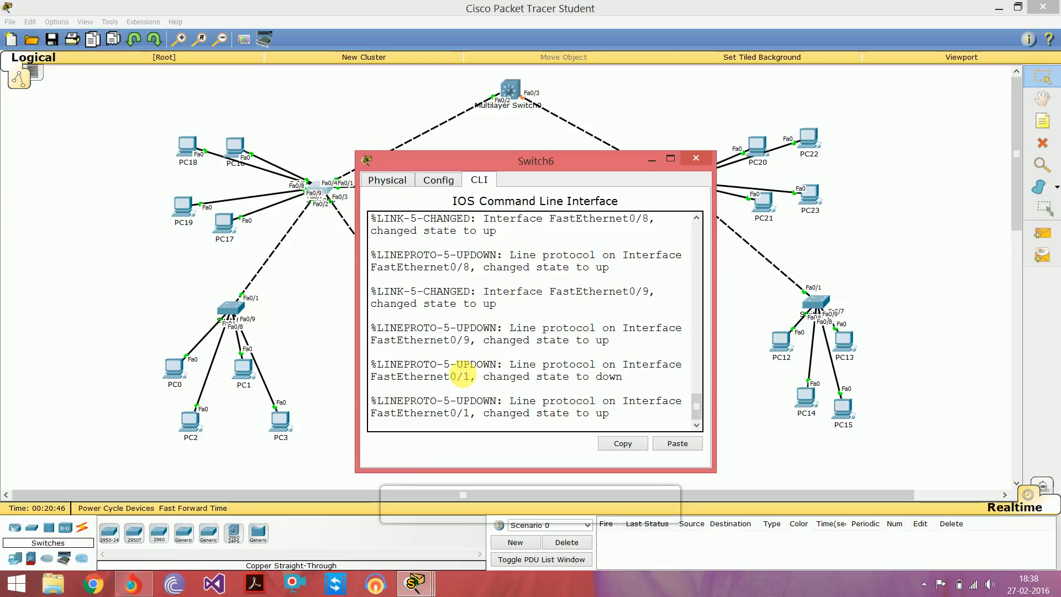
pyautogui.press('Return')
pyautogui.press('Return')
pyautogui.press('Return')
pyautogui.press('Return')
pyautogui.press('Return')
pyautogui.press('Return')
pyautogui.press('Return')
# Enter privileged EXEC mode and global configuration mode on Switch6.
pyautogui.write('en')
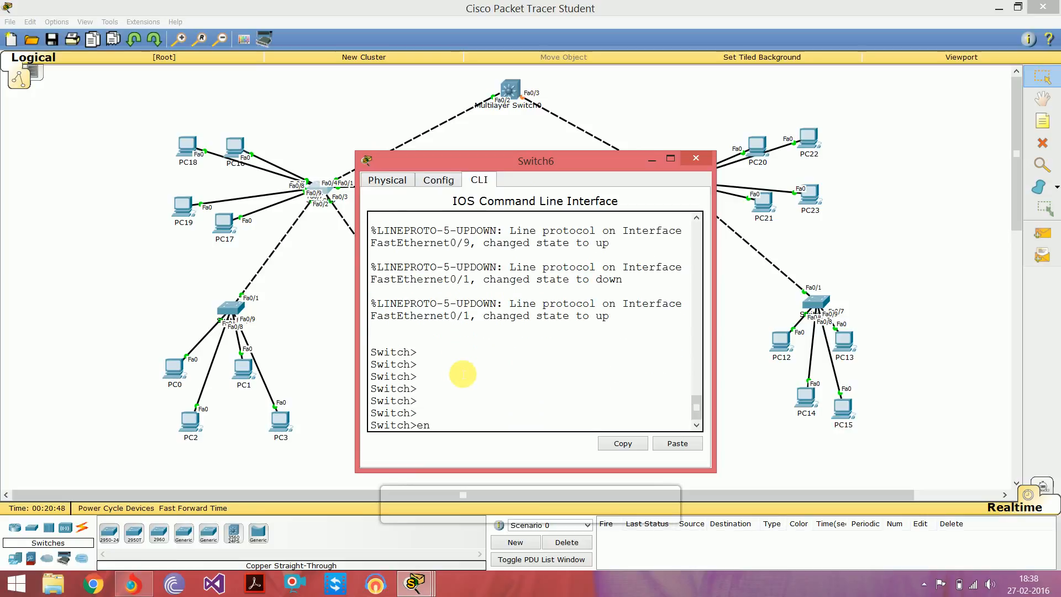
pyautogui.press('Return')
pyautogui.write('conf t')
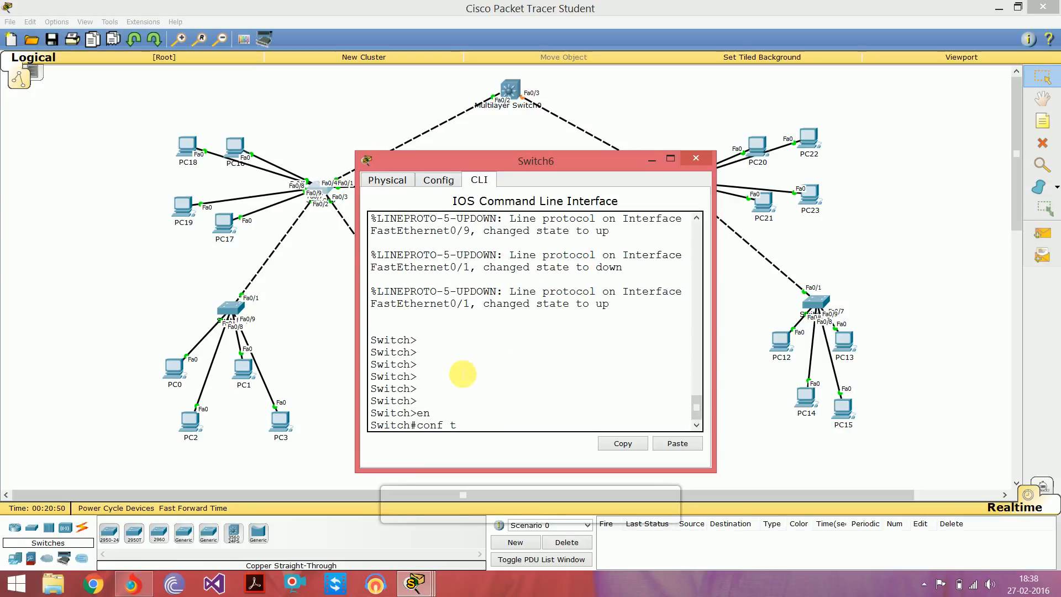
pyautogui.press('Return')
pyautogui.press('Return')
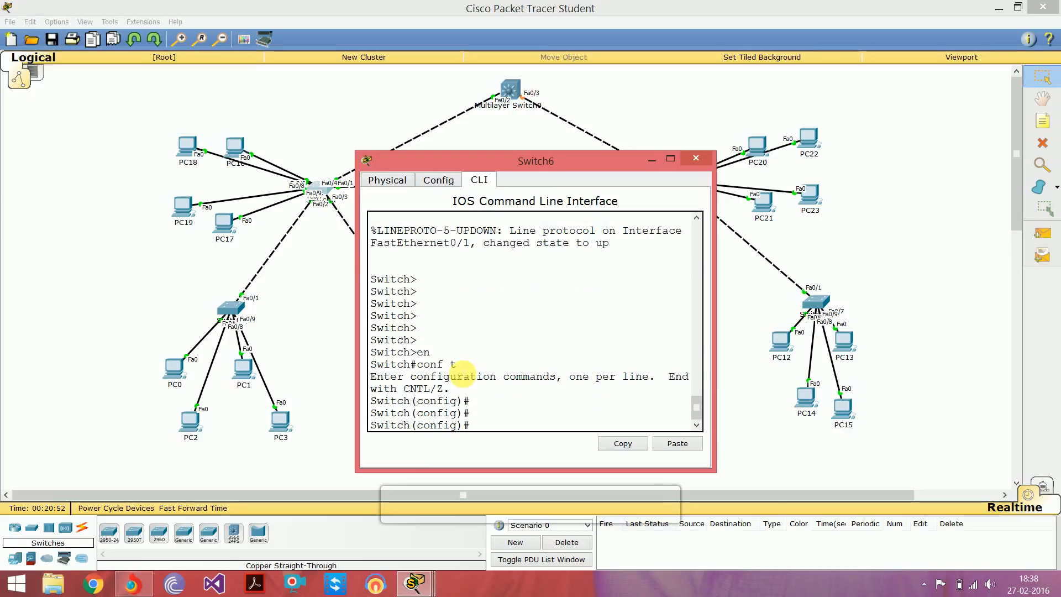
# Disable IP domain lookup on Switch6.
pyautogui.write('no ip')
pyautogui.write('doma')
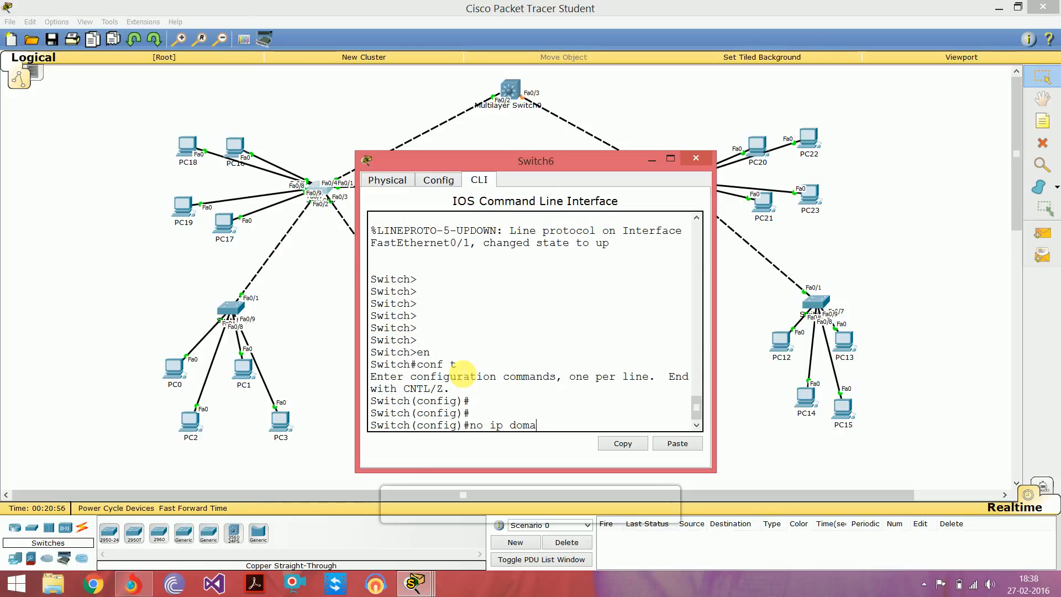
pyautogui.write('in-looku')
pyautogui.write('up')
pyautogui.press('Return')
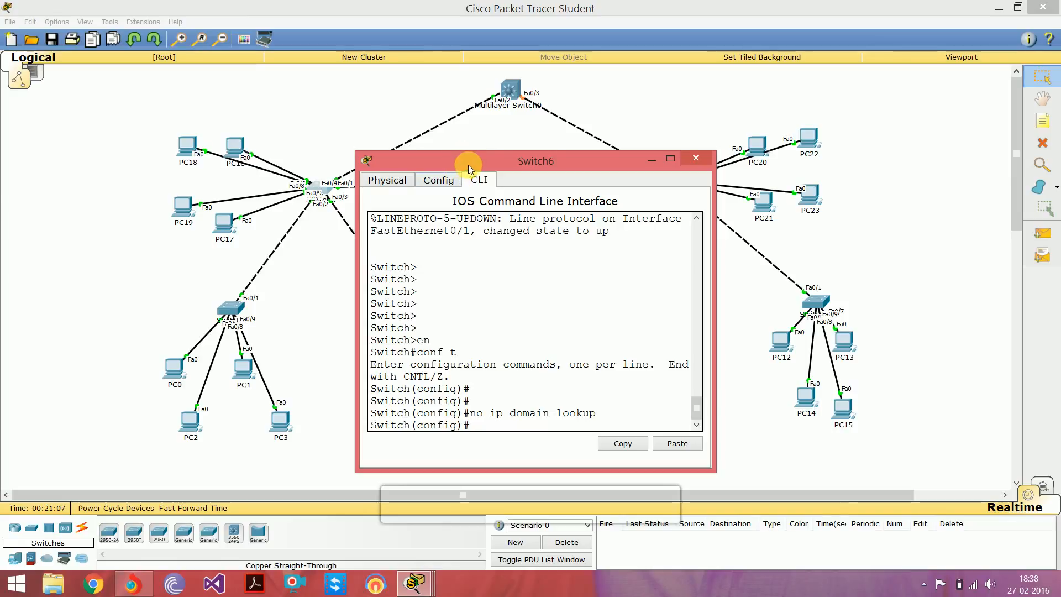
# Reposition the Switch6 window and set the switch's VTP mode to client.
pyautogui.moveTo(468, 167); pyautogui.dragTo(548, 166)
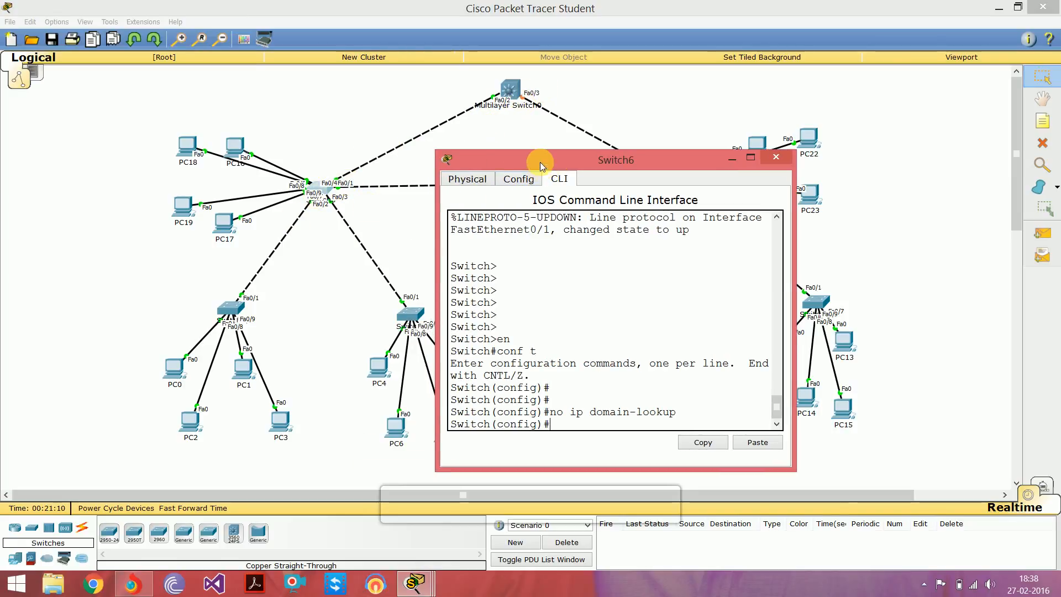
pyautogui.moveTo(541, 165); pyautogui.dragTo(467, 133)
pyautogui.click(491, 393)
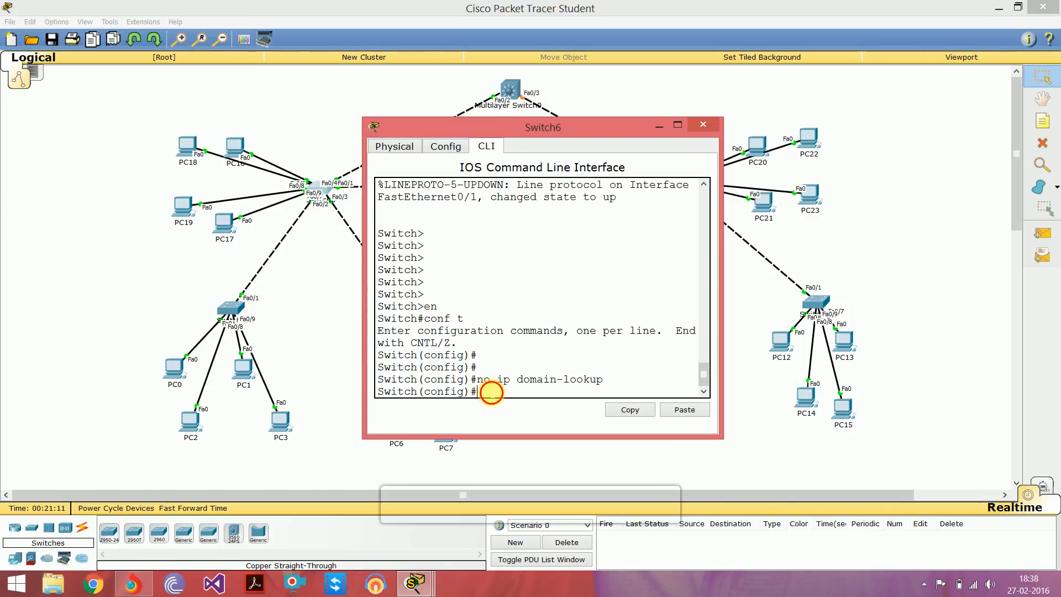
pyautogui.write('vtp m')
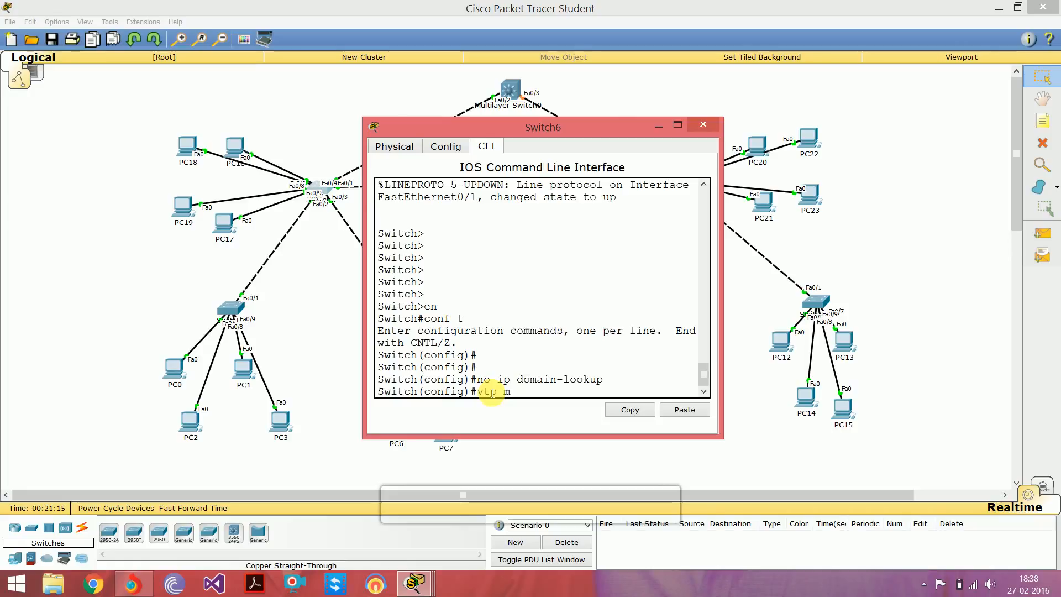
pyautogui.write('ode client')
pyautogui.press('Return')
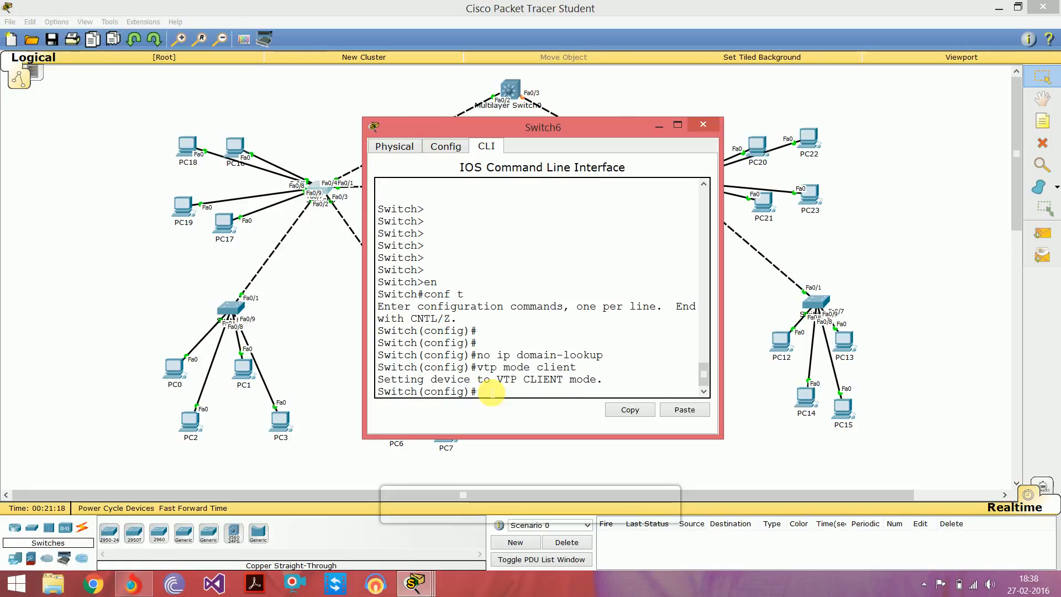
pyautogui.moveTo(419, 379); pyautogui.dragTo(608, 380)
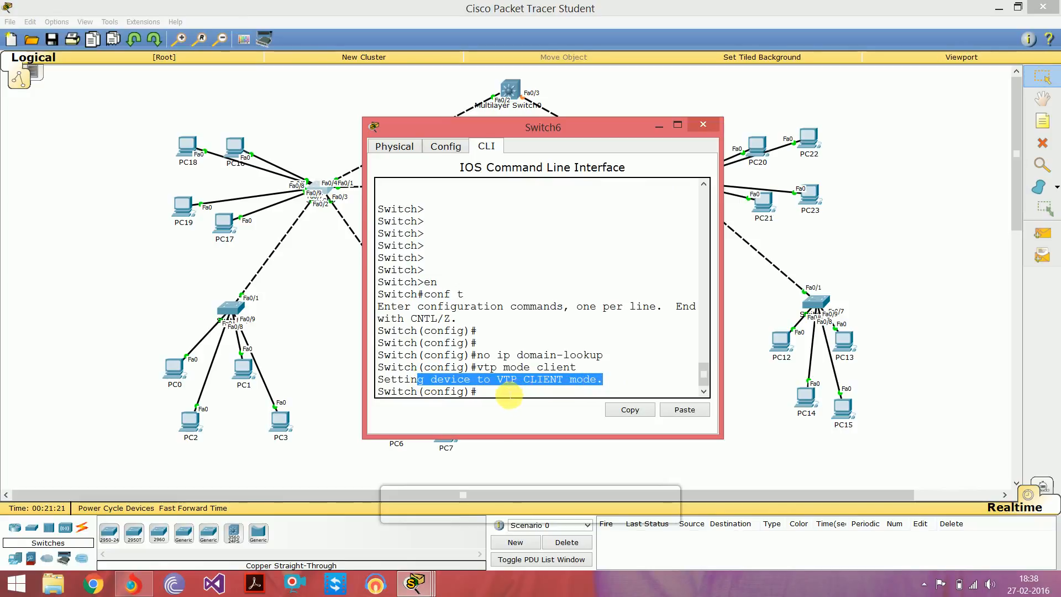
pyautogui.click(509, 395)
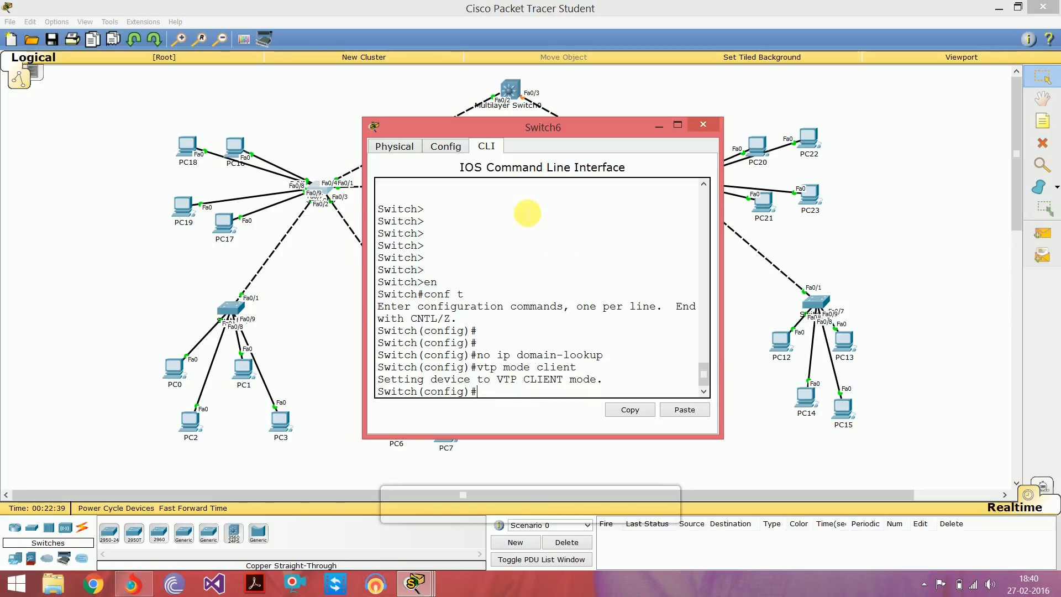
# Select Switch6's interface range FastEthernet 0/1-5 for configuration.
pyautogui.moveTo(512, 128); pyautogui.dragTo(582, 125)
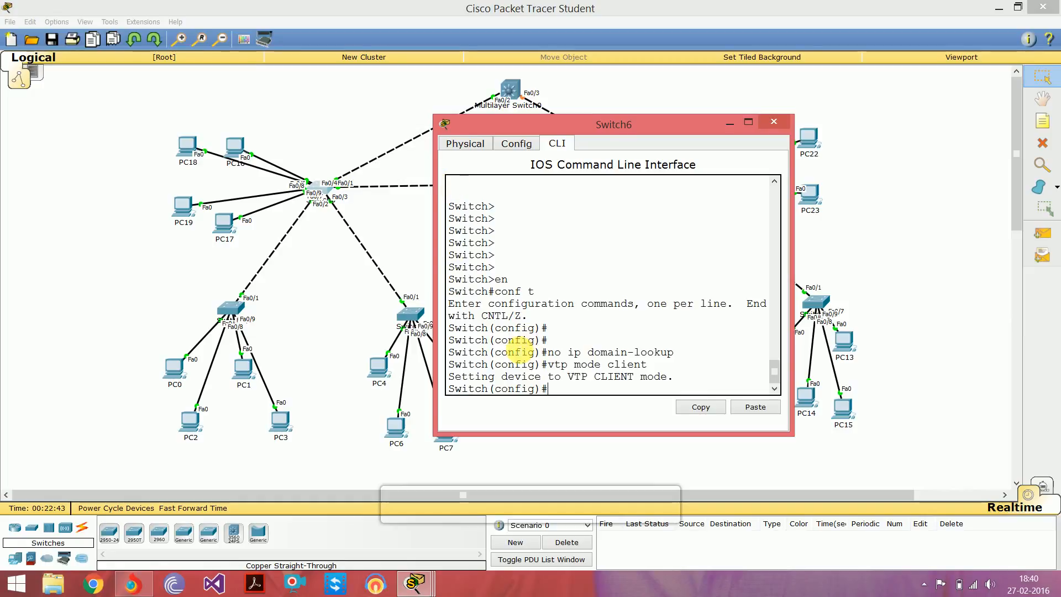
pyautogui.write('int')
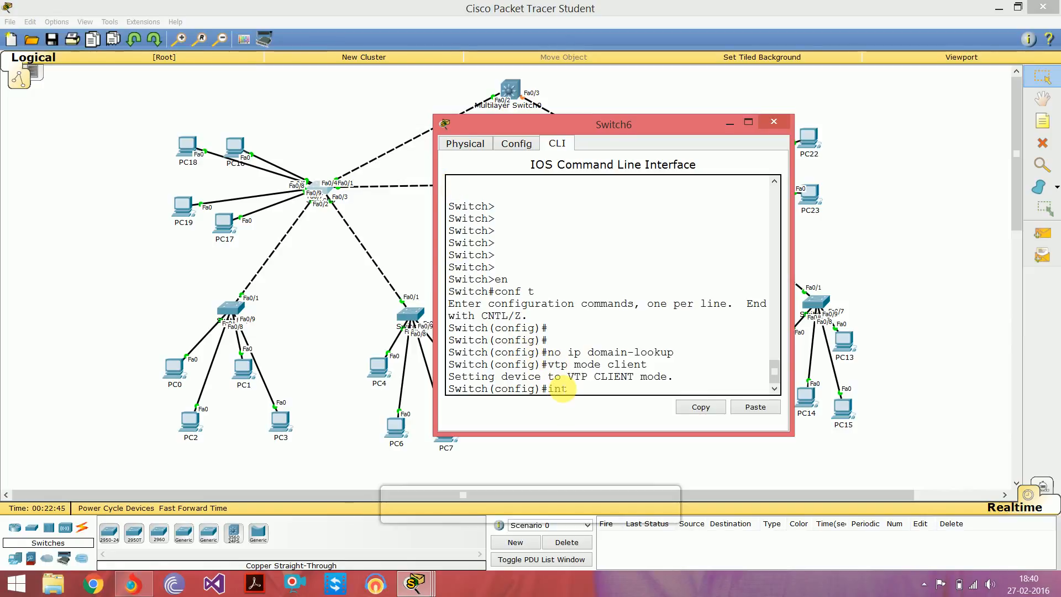
pyautogui.write(' range fa')
pyautogui.press('Tab')
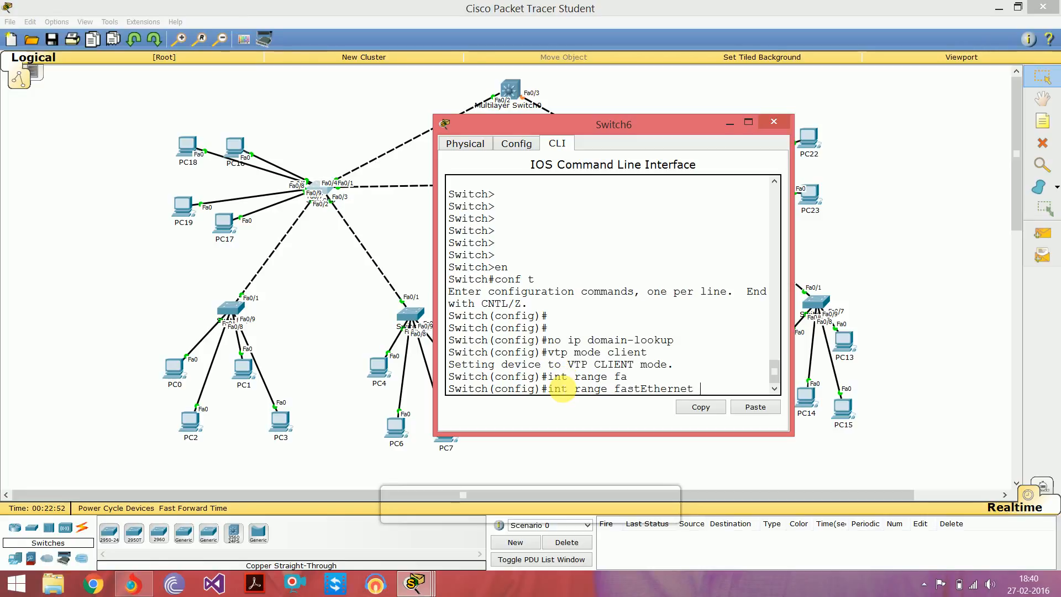
pyautogui.write('0/1-5')
pyautogui.press('Return')
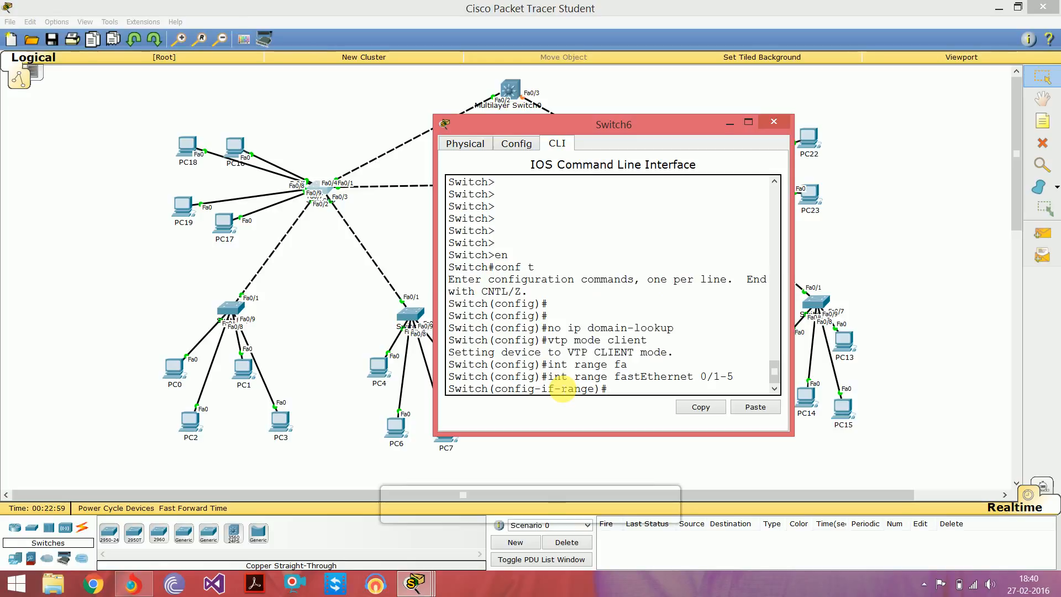
# Set the switchport mode of Switch6's FastEthernet 0/1-5 range to trunk.
pyautogui.write('switchport mode ')
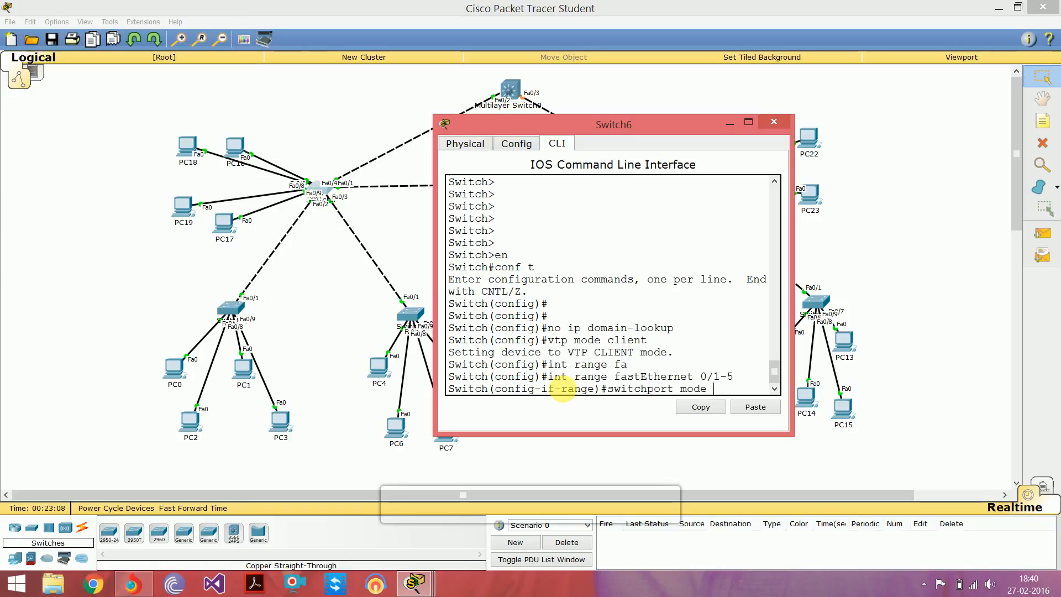
pyautogui.write('trunk')
pyautogui.press('Return')
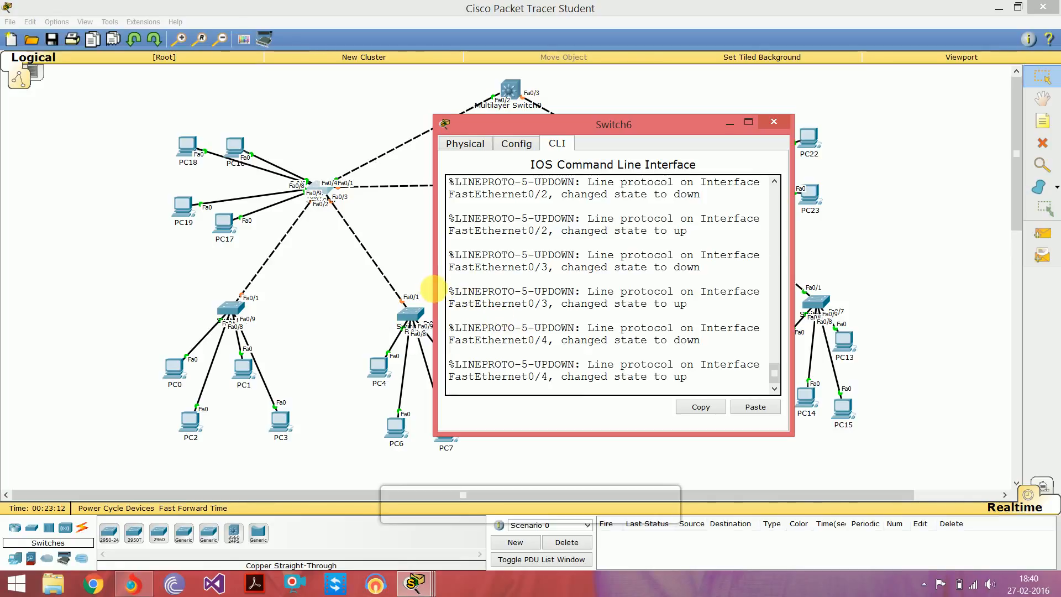
# Widen the Switch6 window, then bring back its interface range prompt and minimize the window.
pyautogui.moveTo(434, 293); pyautogui.dragTo(348, 290)
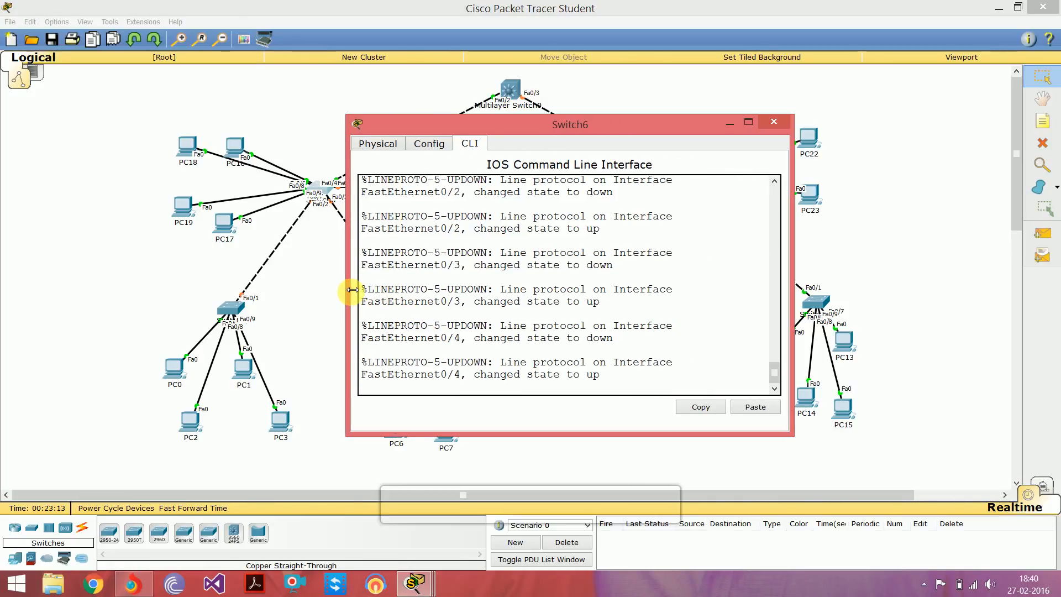
pyautogui.moveTo(468, 375); pyautogui.dragTo(608, 377)
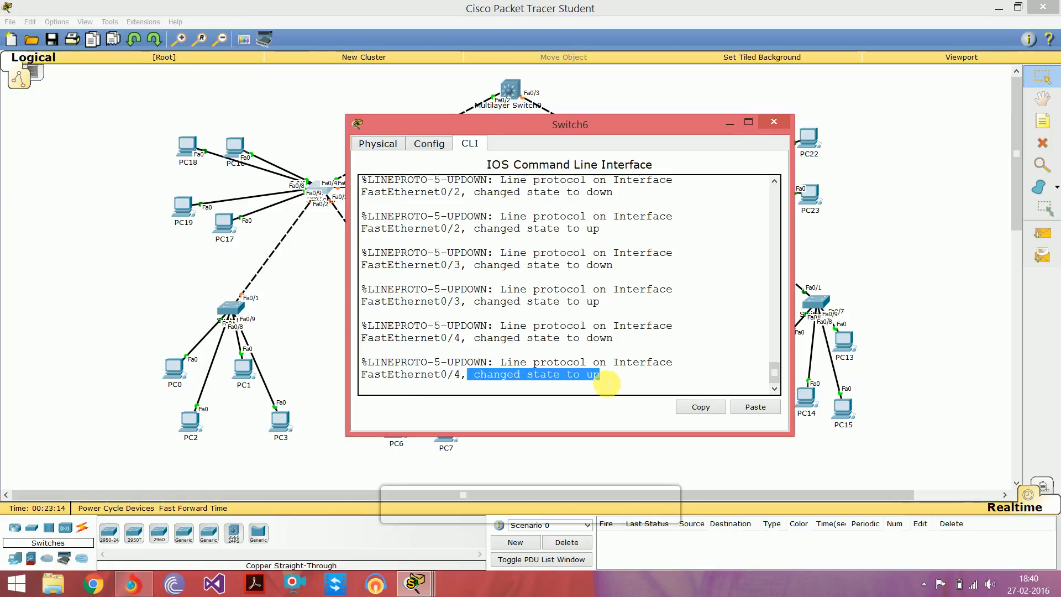
pyautogui.click(560, 394)
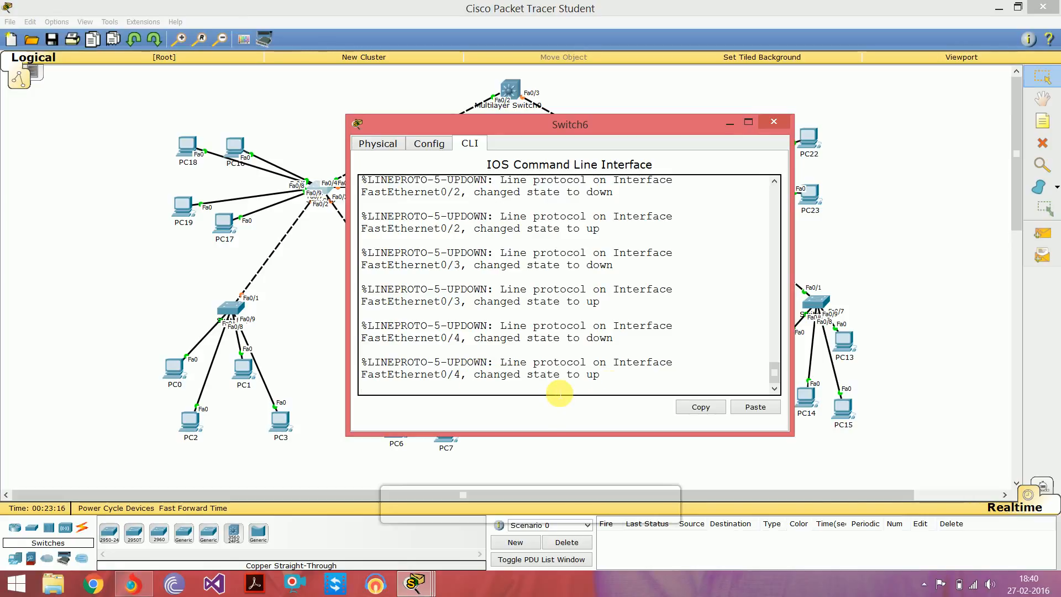
pyautogui.press('Return')
pyautogui.press('Return')
pyautogui.press('Return')
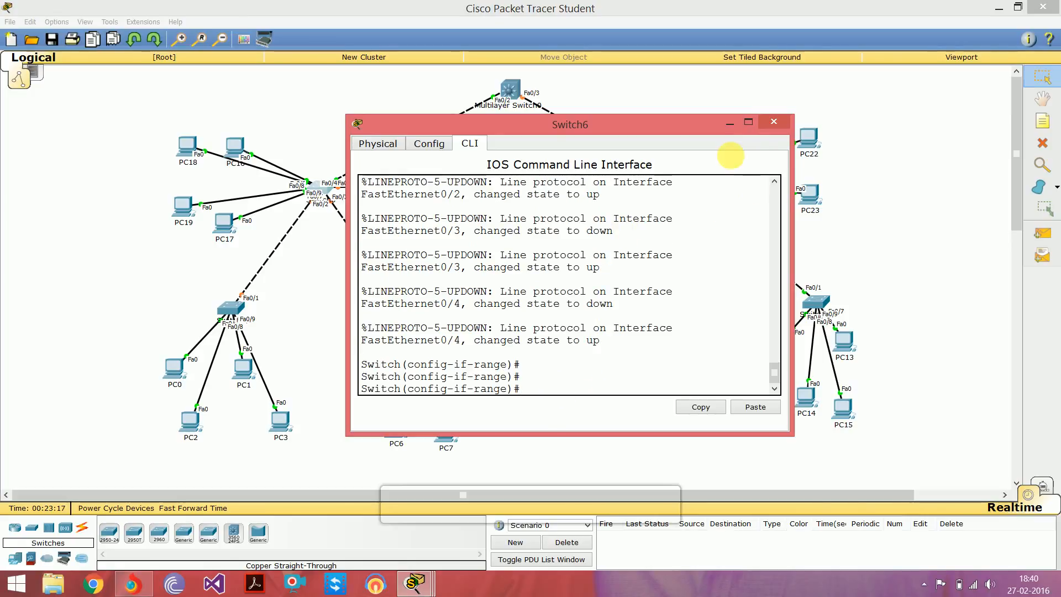
pyautogui.click(731, 123)
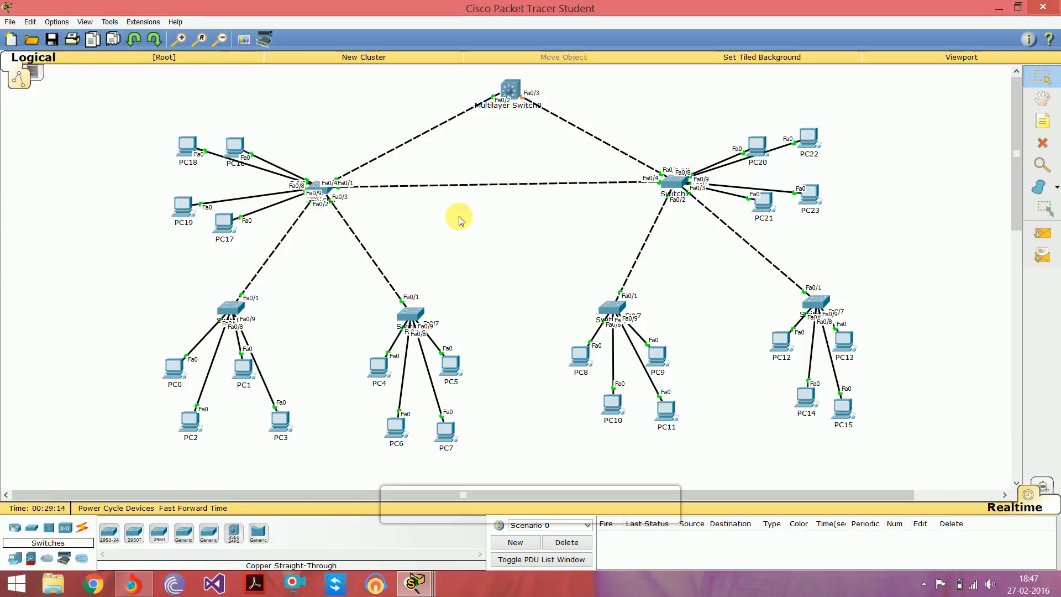
# Reopen Multilayer Switch0's command line at its privileged EXEC prompt.
pyautogui.click(509, 88)
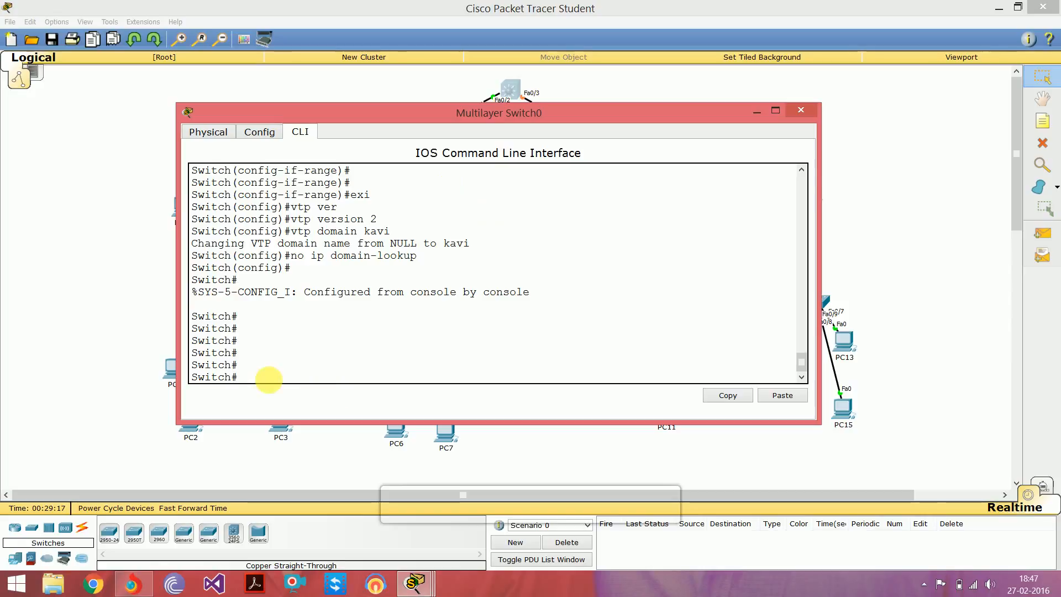
pyautogui.press('Return')
pyautogui.press('Return')
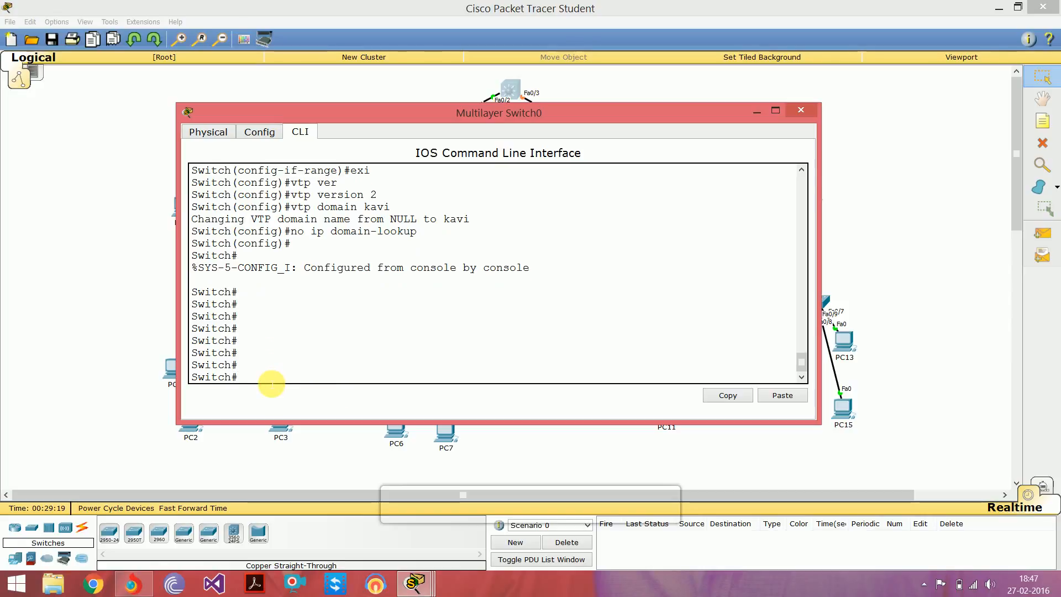
pyautogui.write('vlan')
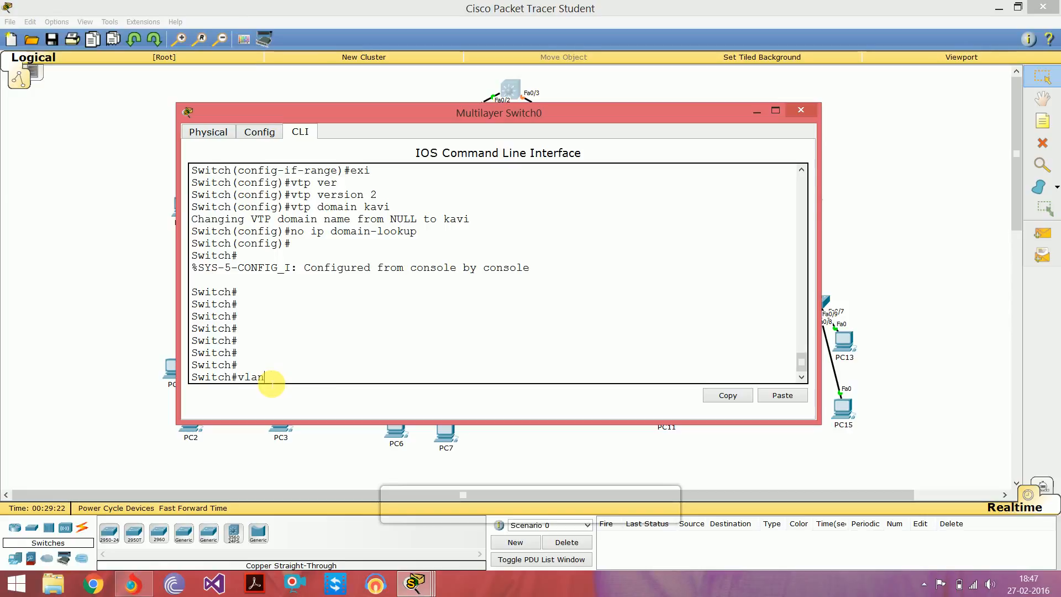
pyautogui.press('BackSpace')
pyautogui.press('BackSpace')
pyautogui.press('BackSpace')
pyautogui.press('BackSpace')
# Enter global configuration mode on Multilayer Switch0 and create VLAN 10.
pyautogui.write('conf t')
pyautogui.press('Return')
pyautogui.press('Return')
pyautogui.press('Return')
pyautogui.press('Return')
pyautogui.write('vla')
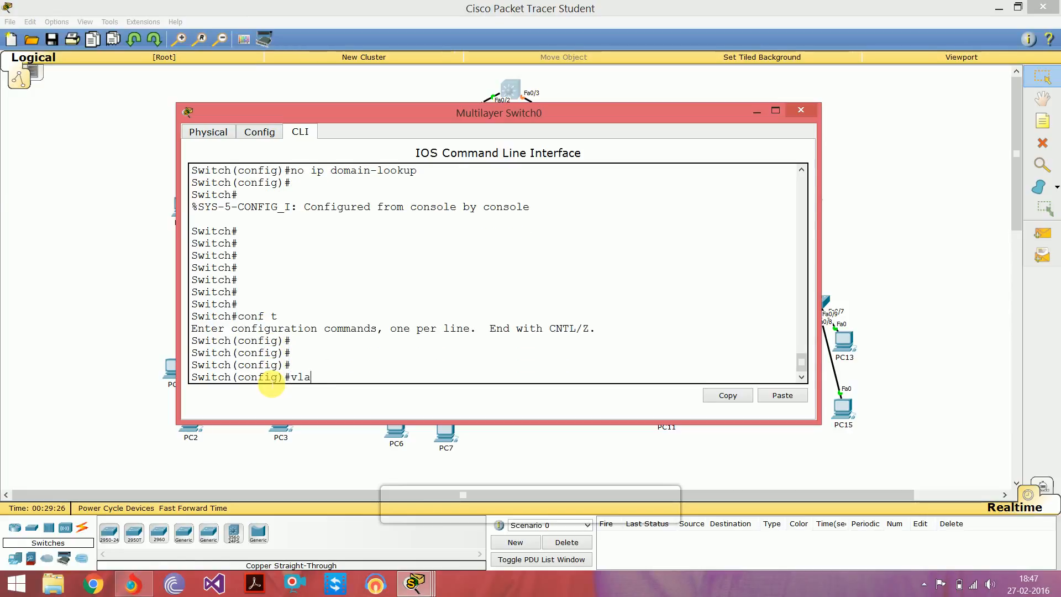
pyautogui.write('n 10')
pyautogui.press('Return')
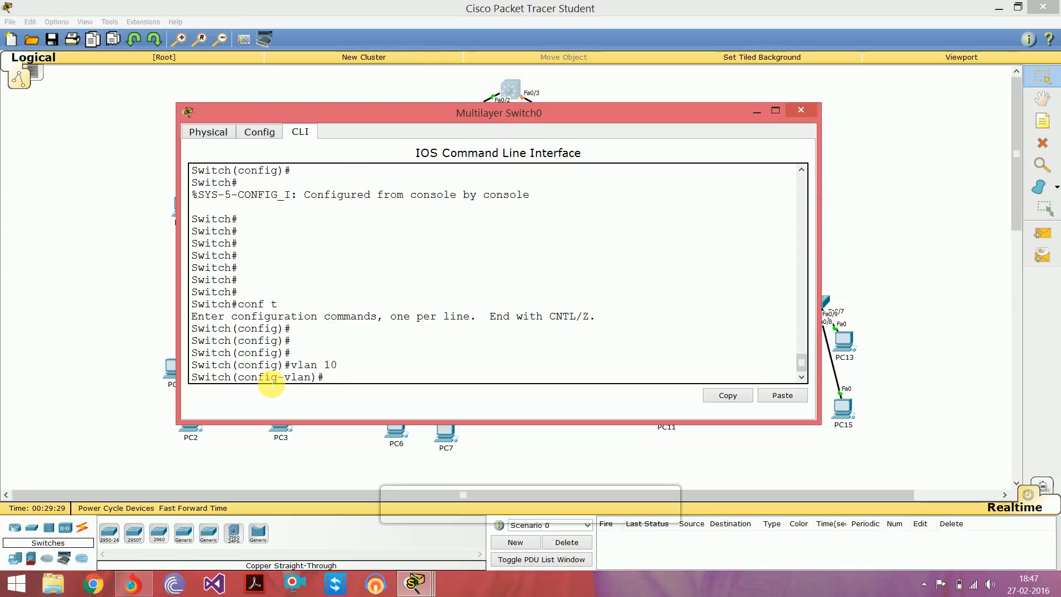
# Name VLAN 10 TCS on Multilayer Switch0 and return to global configuration mode.
pyautogui.moveTo(395, 119); pyautogui.dragTo(530, 250)
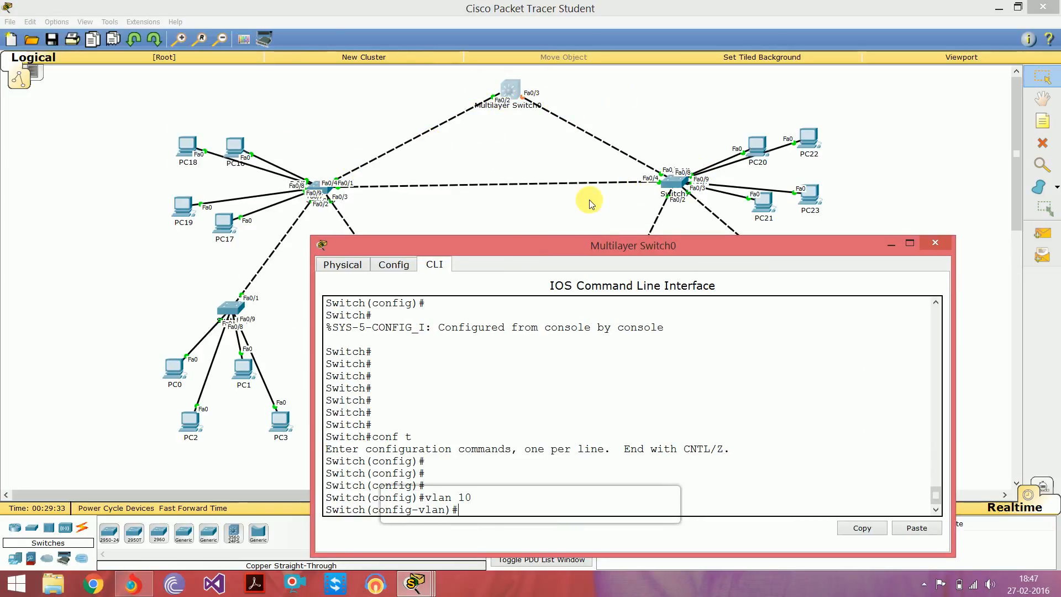
pyautogui.moveTo(596, 250); pyautogui.dragTo(499, 130)
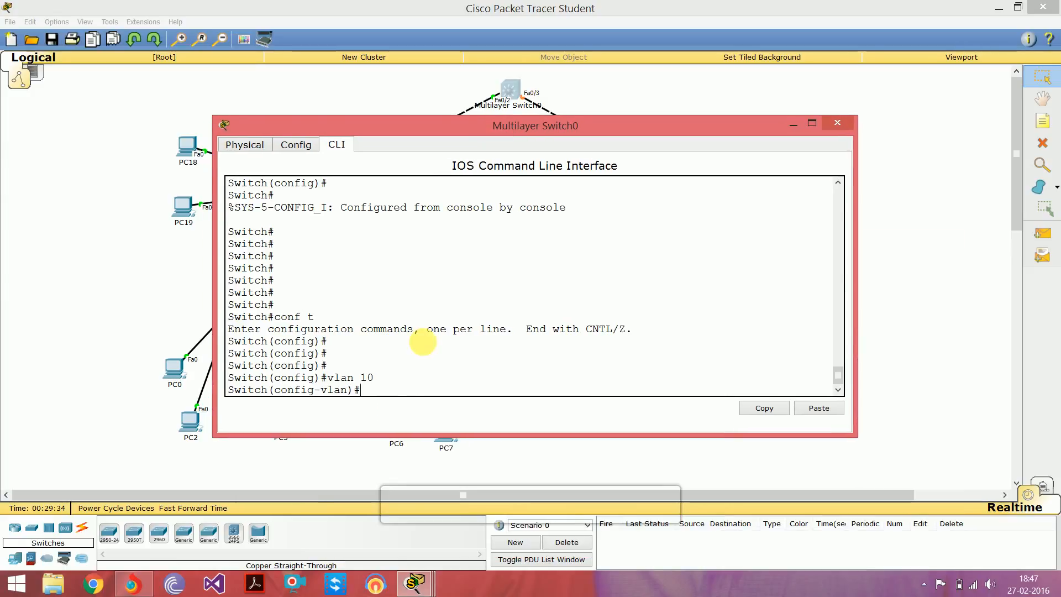
pyautogui.click(387, 396)
pyautogui.write('n')
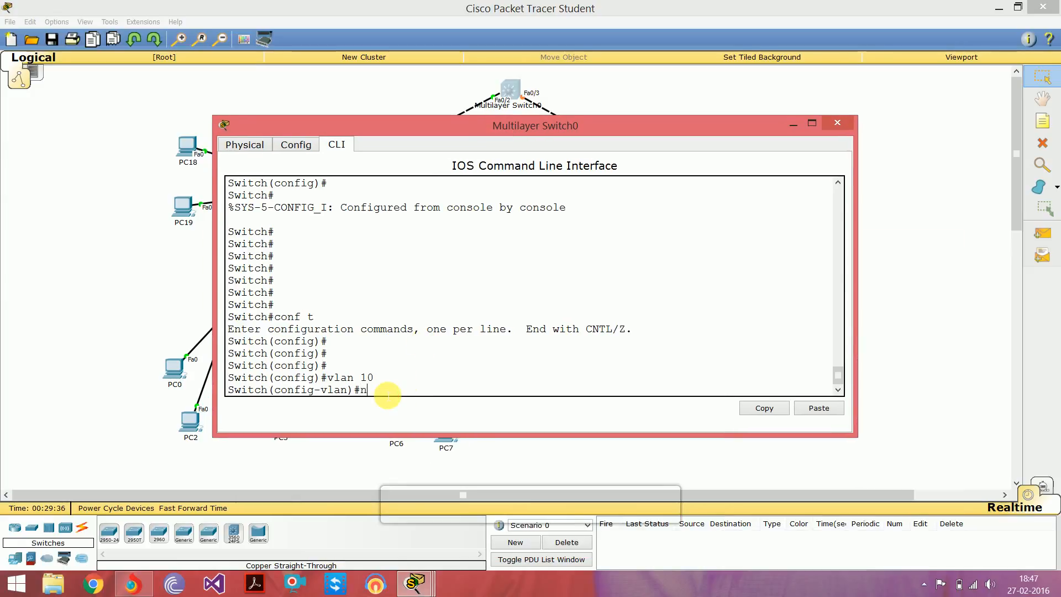
pyautogui.write('ame TCS')
pyautogui.press('Return')
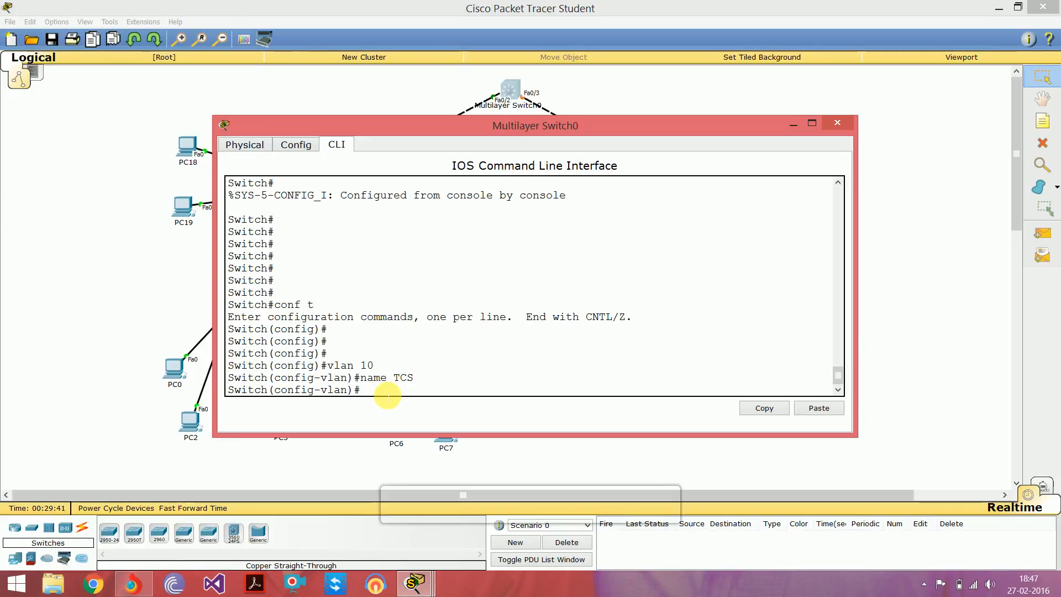
pyautogui.write('exi')
pyautogui.press('Return')
pyautogui.press('Return')
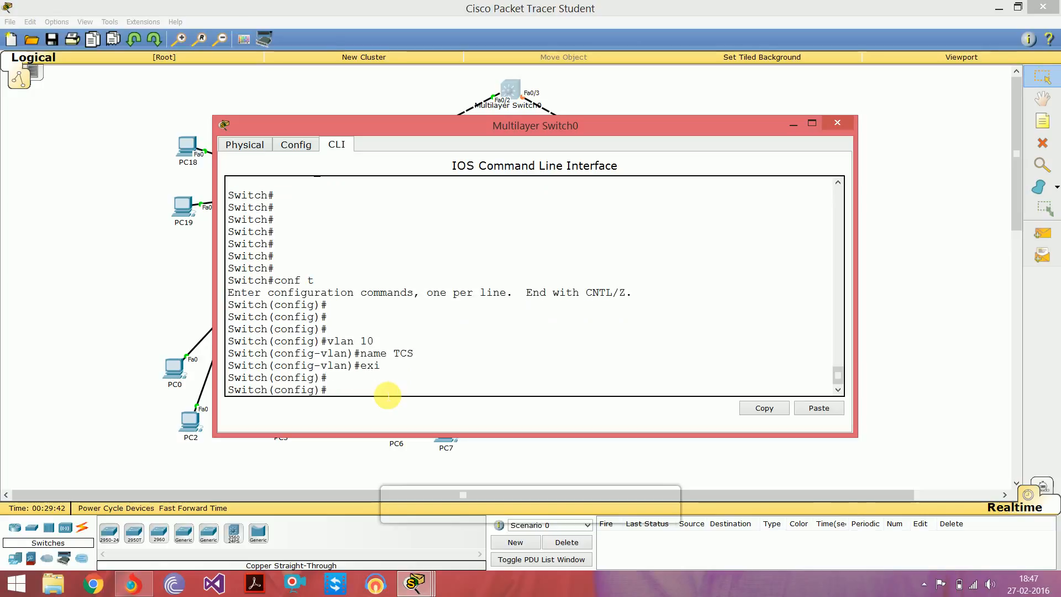
# Create VLAN 20 named WIPRO on Multilayer Switch0 and return to global configuration mode.
pyautogui.write('vlan 20')
pyautogui.press('Return')
pyautogui.write('name')
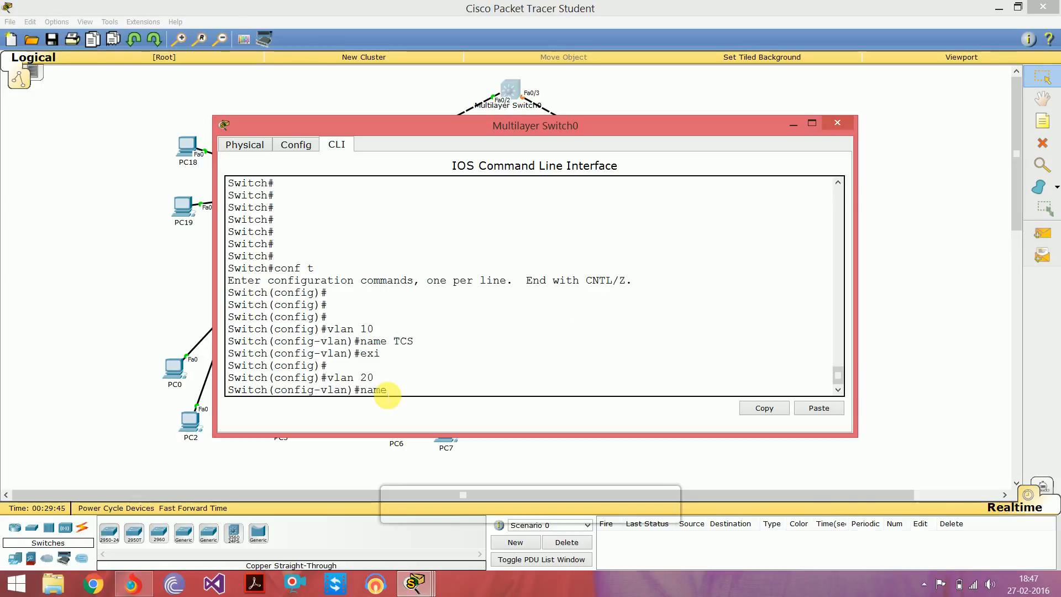
pyautogui.write(' WIPRO')
pyautogui.press('Return')
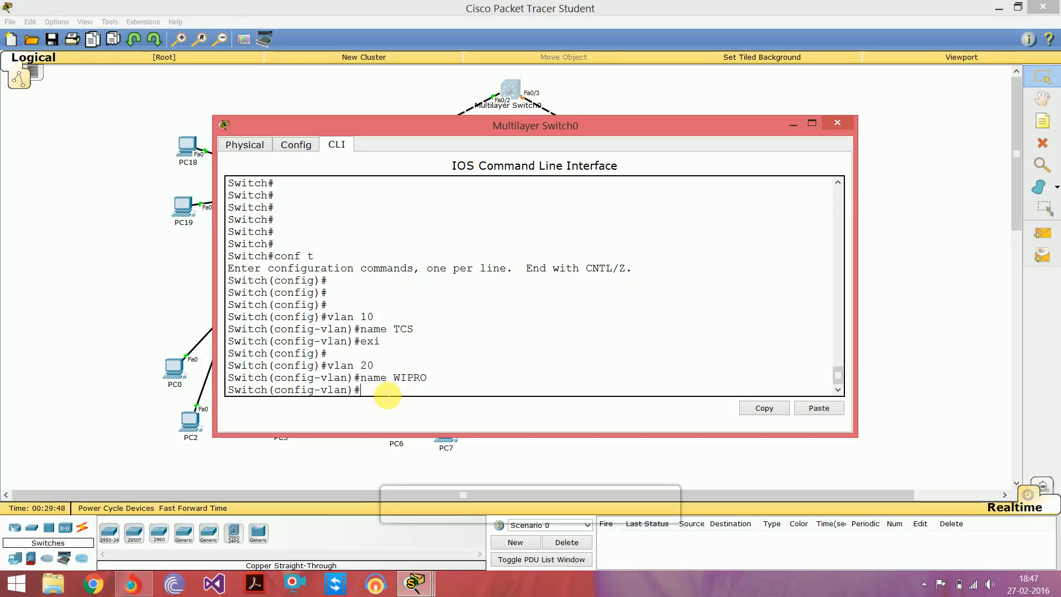
pyautogui.write('exi')
pyautogui.press('Return')
pyautogui.press('Return')
pyautogui.press('Return')
pyautogui.press('Return')
pyautogui.press('Return')
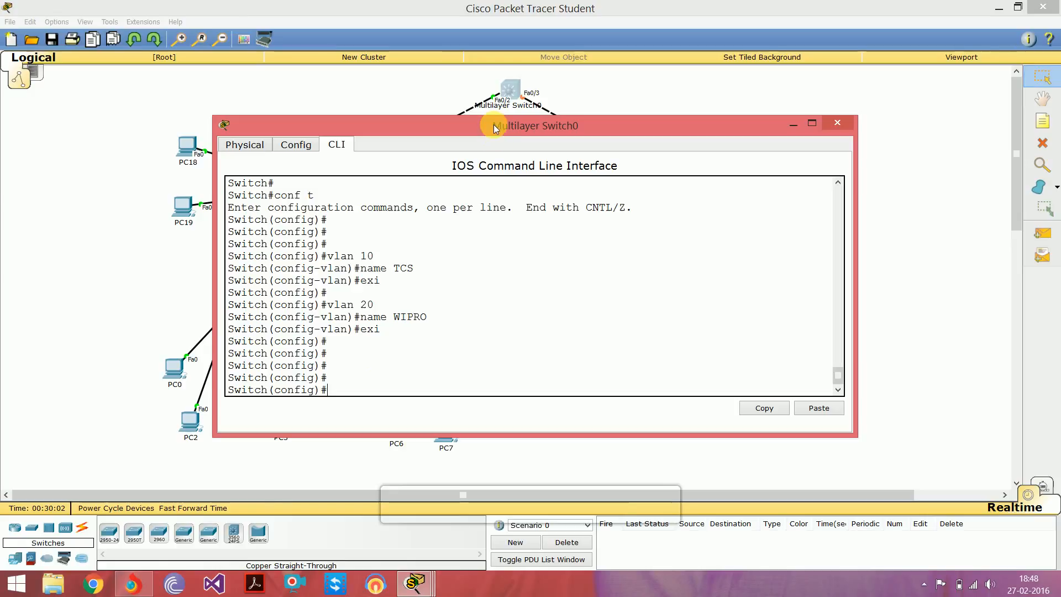
# Move the Multilayer Switch0 window to uncover the topology and create a DHCP pool named TCS.
pyautogui.moveTo(496, 128); pyautogui.dragTo(500, 154)
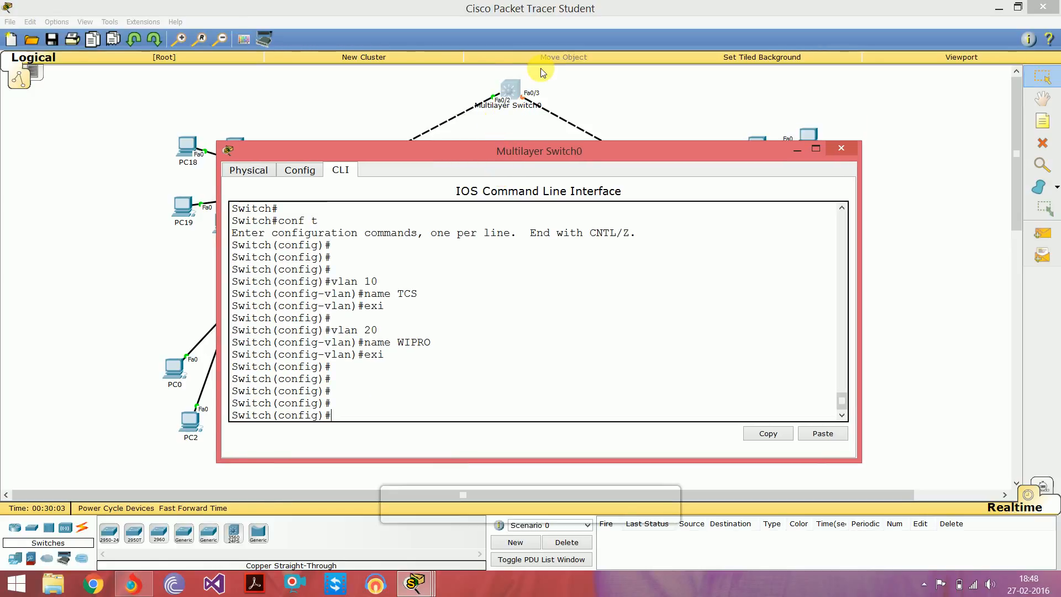
pyautogui.click(443, 272)
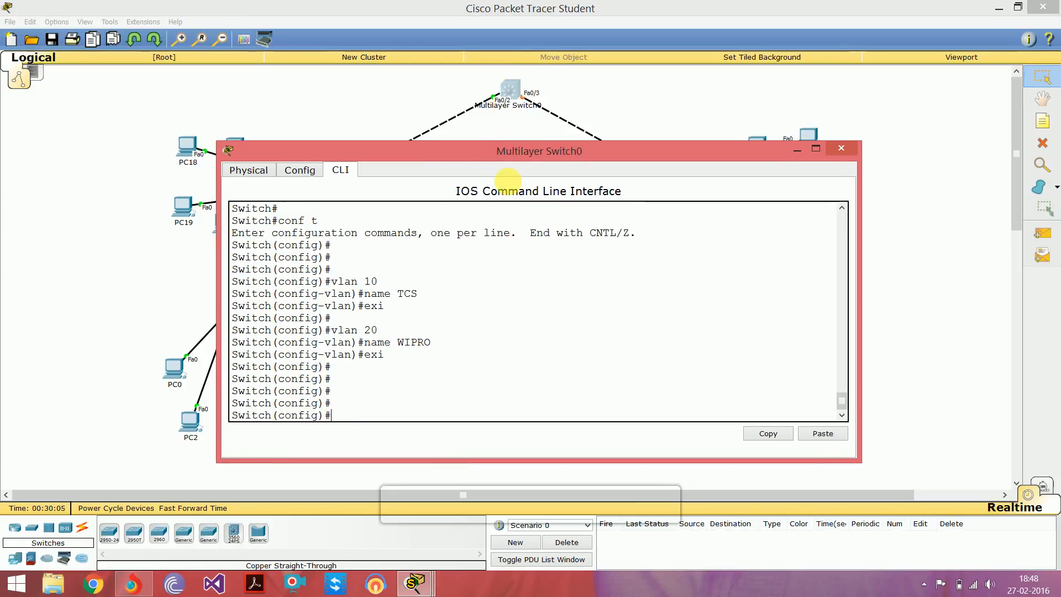
pyautogui.moveTo(515, 157); pyautogui.dragTo(571, 157)
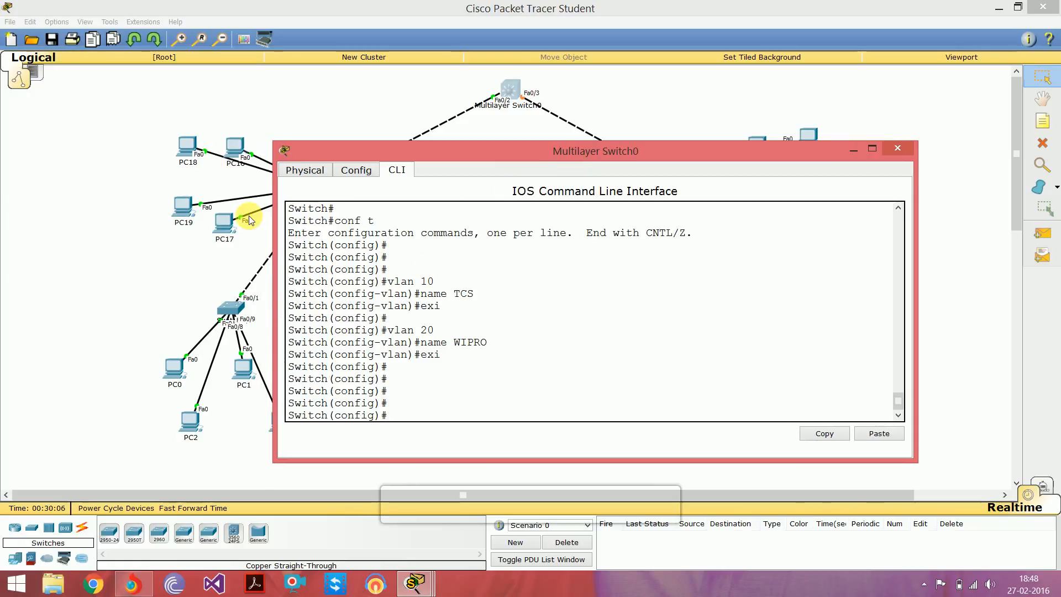
pyautogui.click(406, 416)
pyautogui.write('ip ')
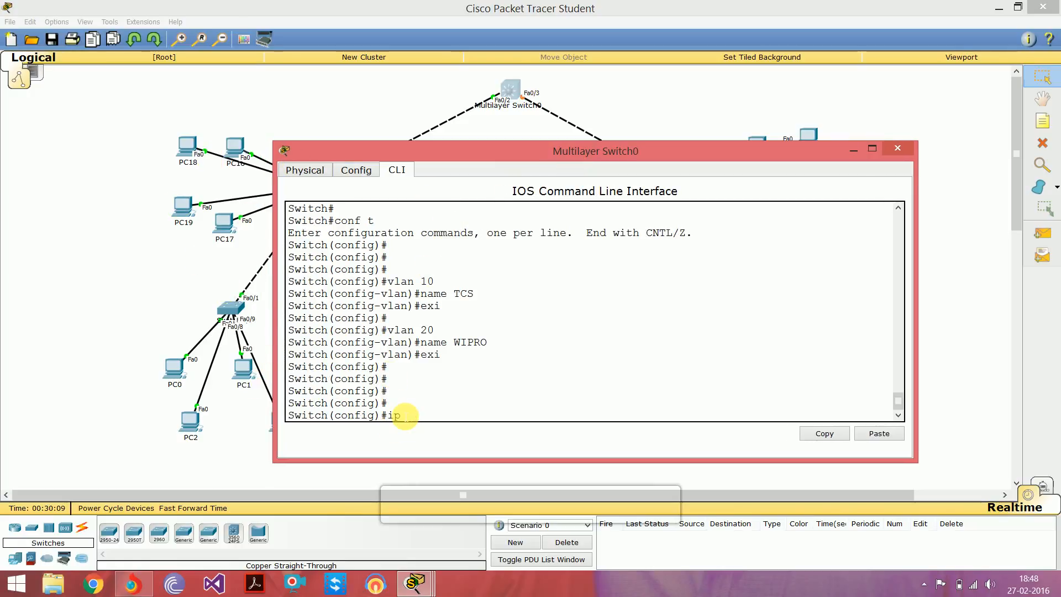
pyautogui.write('dhcp')
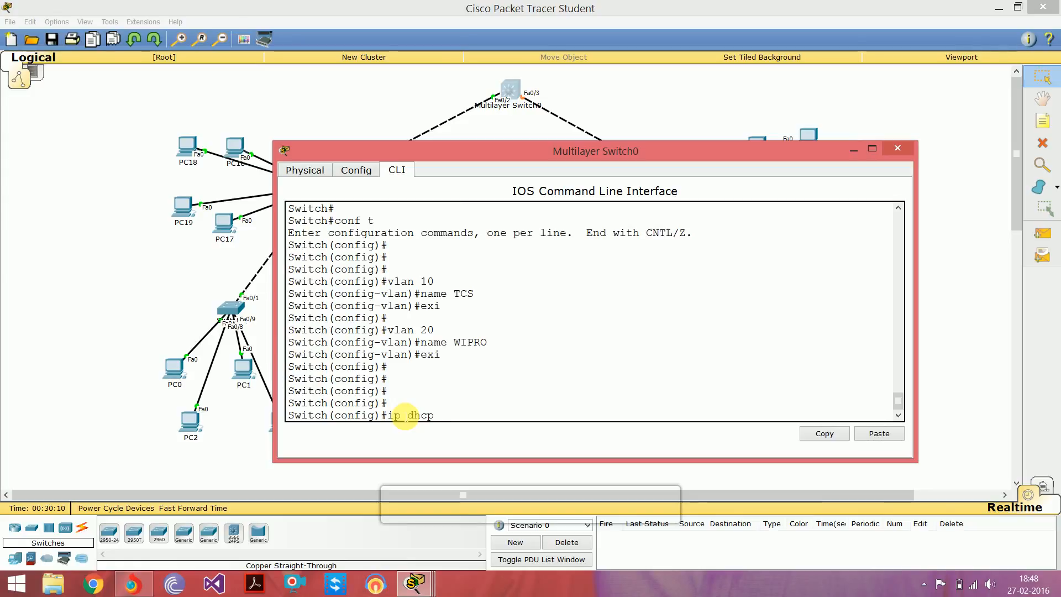
pyautogui.write(' pool TCS')
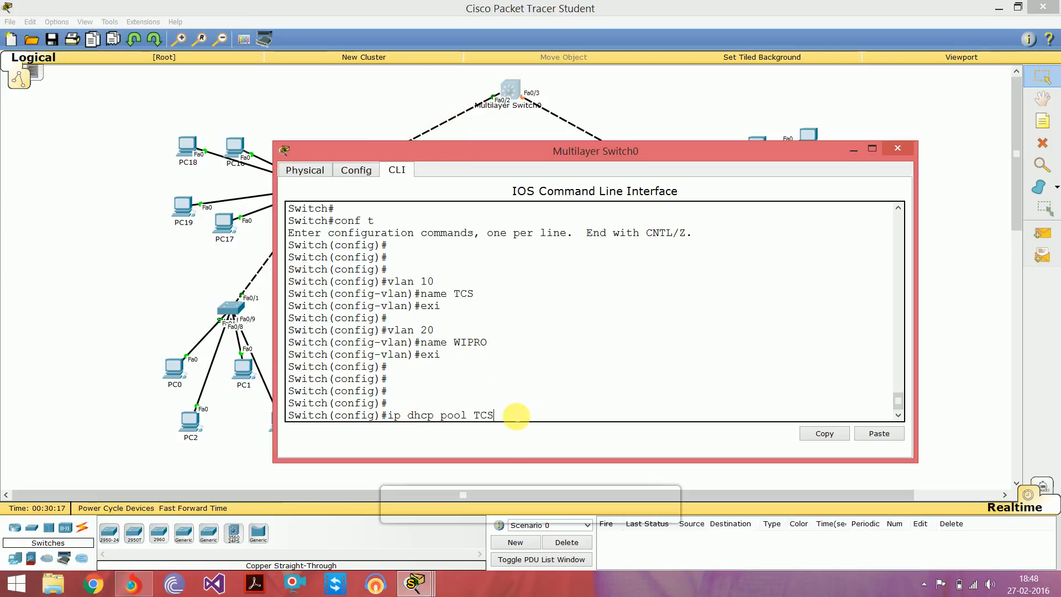
pyautogui.press('Return')
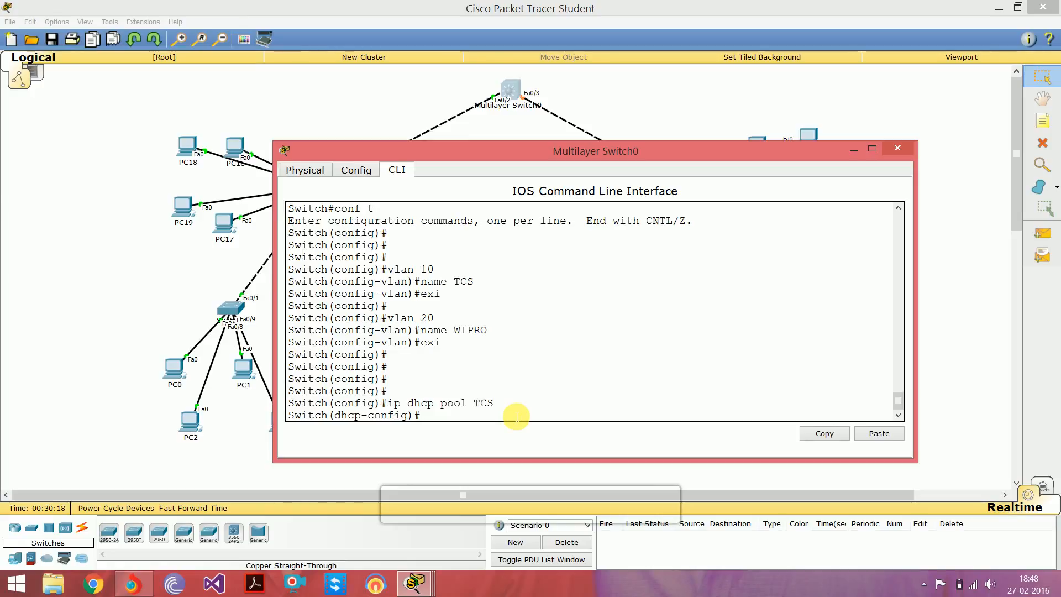
# Set the TCS DHCP pool's network to 172.16.0.0 with mask 255.255.255.0.
pyautogui.write('net')
pyautogui.press('Tab')
pyautogui.write('1')
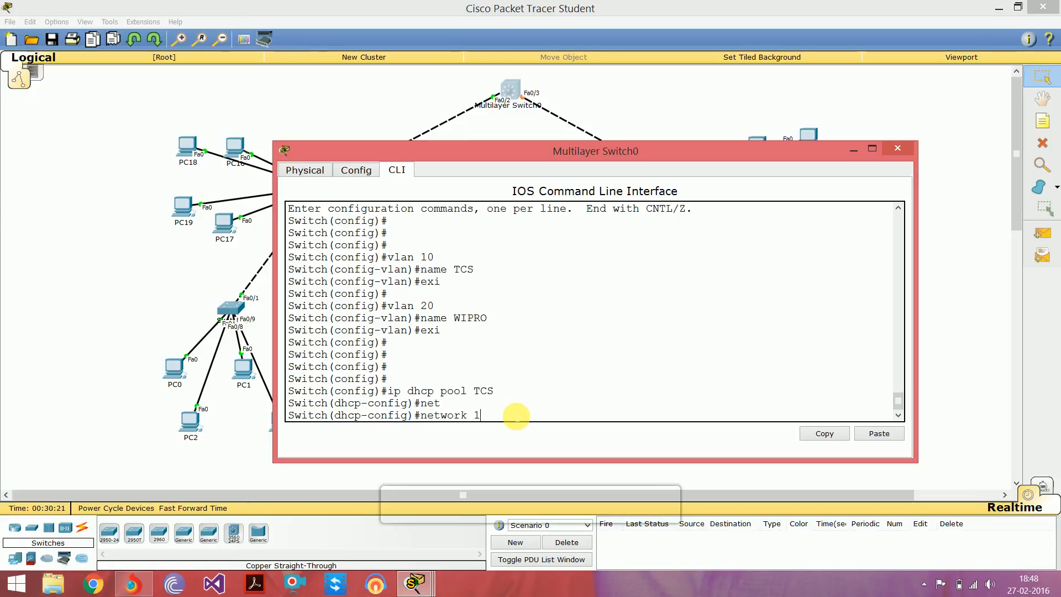
pyautogui.write('72.16.0.0')
pyautogui.press('Return')
pyautogui.press('Up')
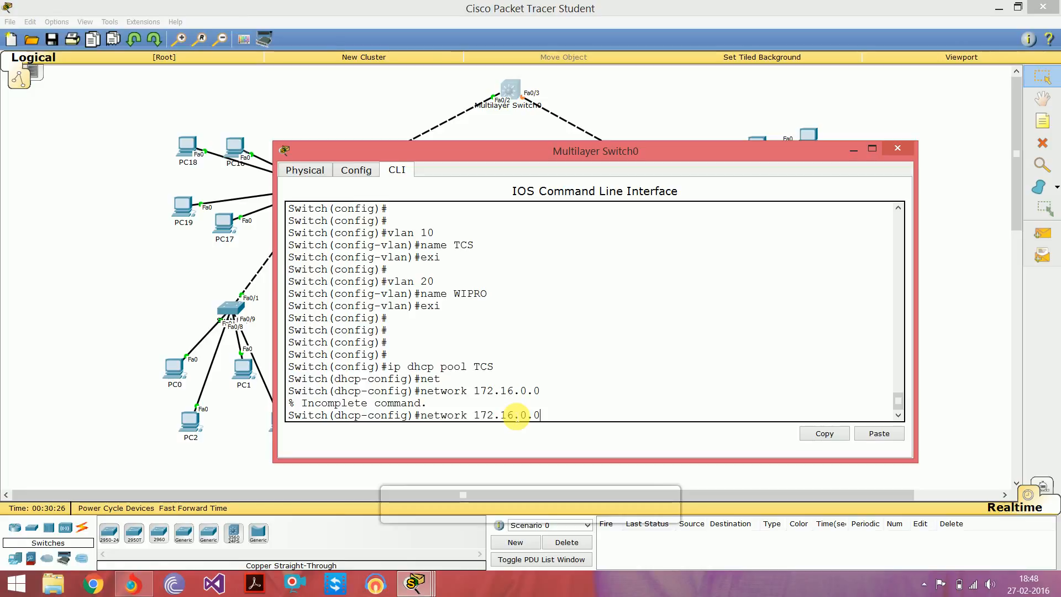
pyautogui.write('255.255.255.0')
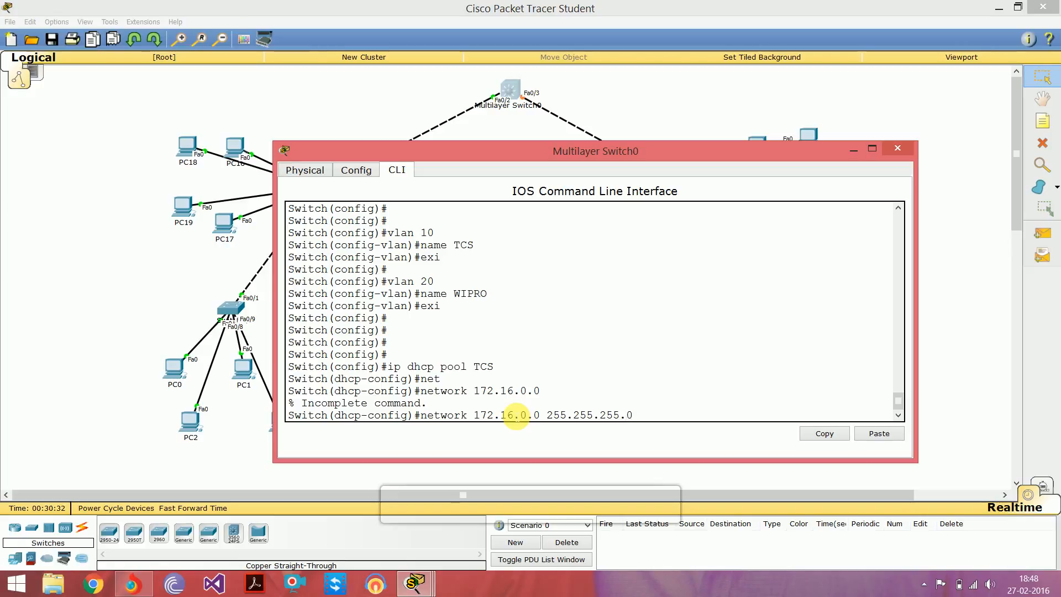
pyautogui.press('Return')
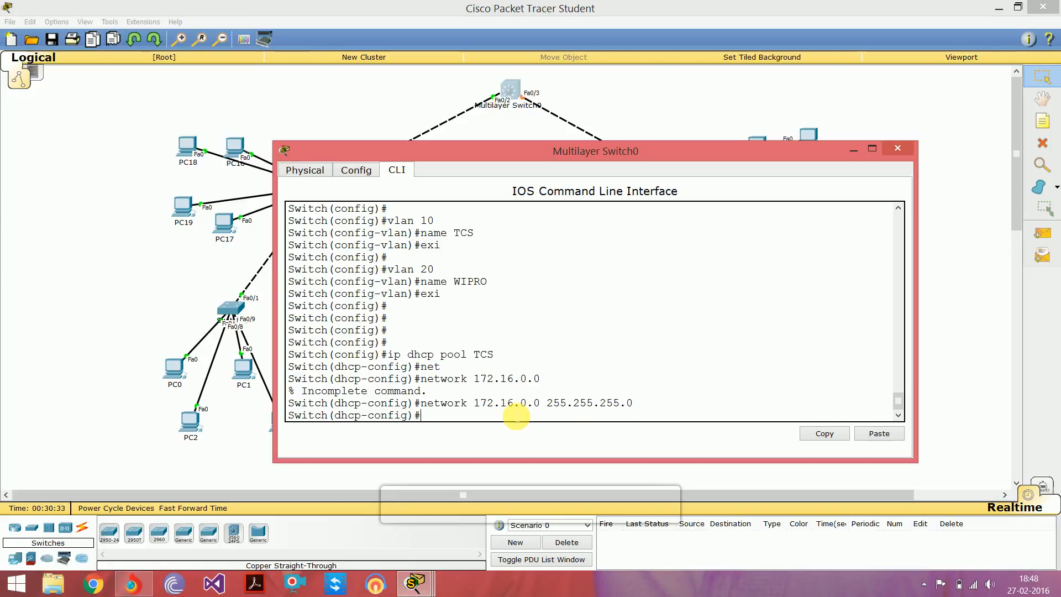
# Set the TCS DHCP pool's default router to 172.16.0.1 and return to global configuration mode.
pyautogui.write('default rou')
pyautogui.press('BackSpace')
pyautogui.press('BackSpace')
pyautogui.press('BackSpace')
pyautogui.press('BackSpace')
pyautogui.press('BackSpace')
pyautogui.press('BackSpace')
pyautogui.press('BackSpace')
pyautogui.press('BackSpace')
pyautogui.press('BackSpace')
pyautogui.press('BackSpace')
pyautogui.press('BackSpace')
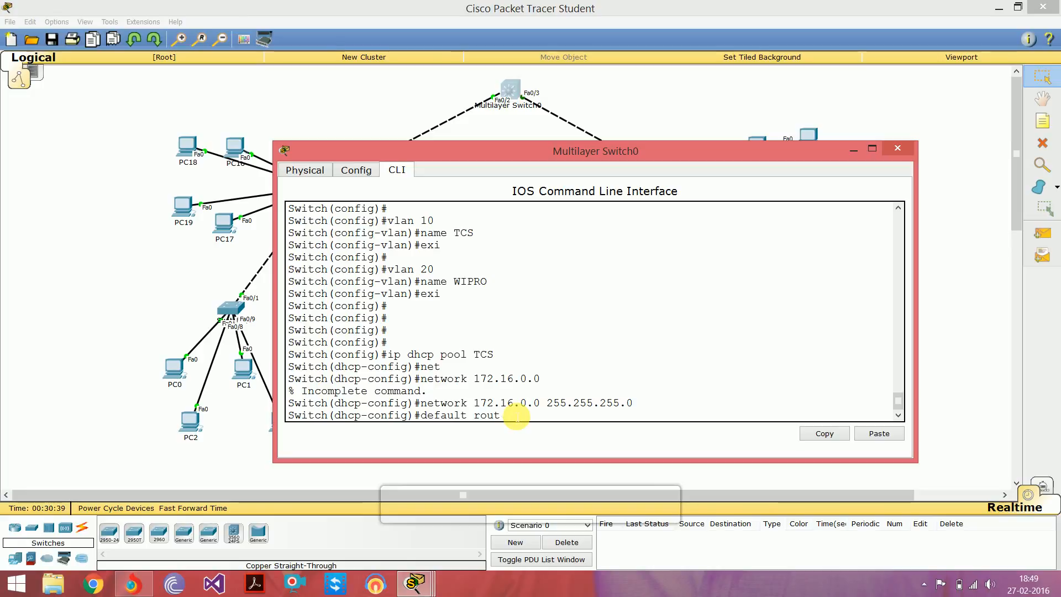
pyautogui.press('Tab')
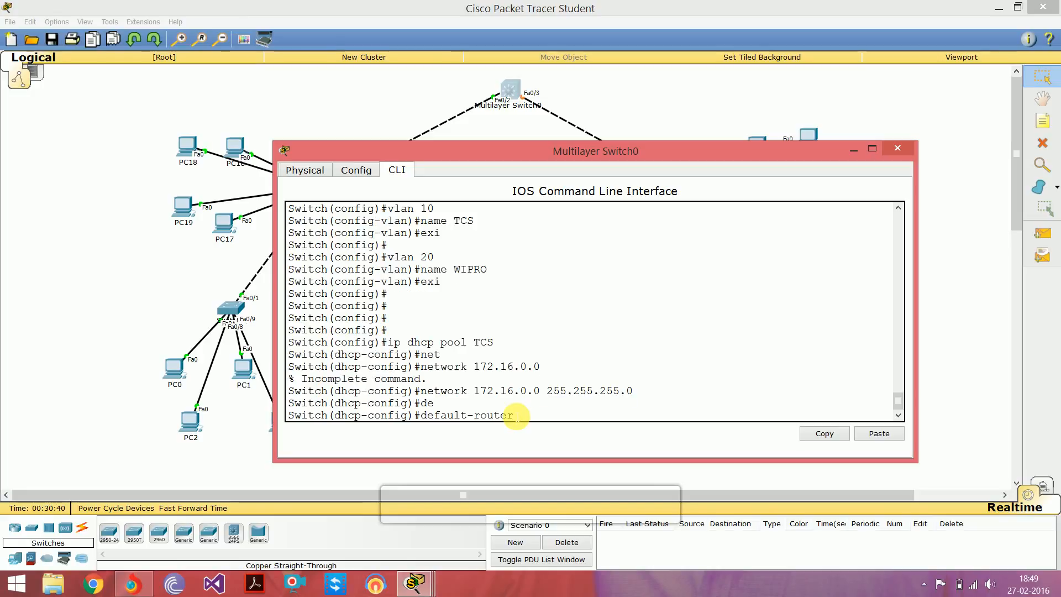
pyautogui.write('172.16.0.1')
pyautogui.press('Return')
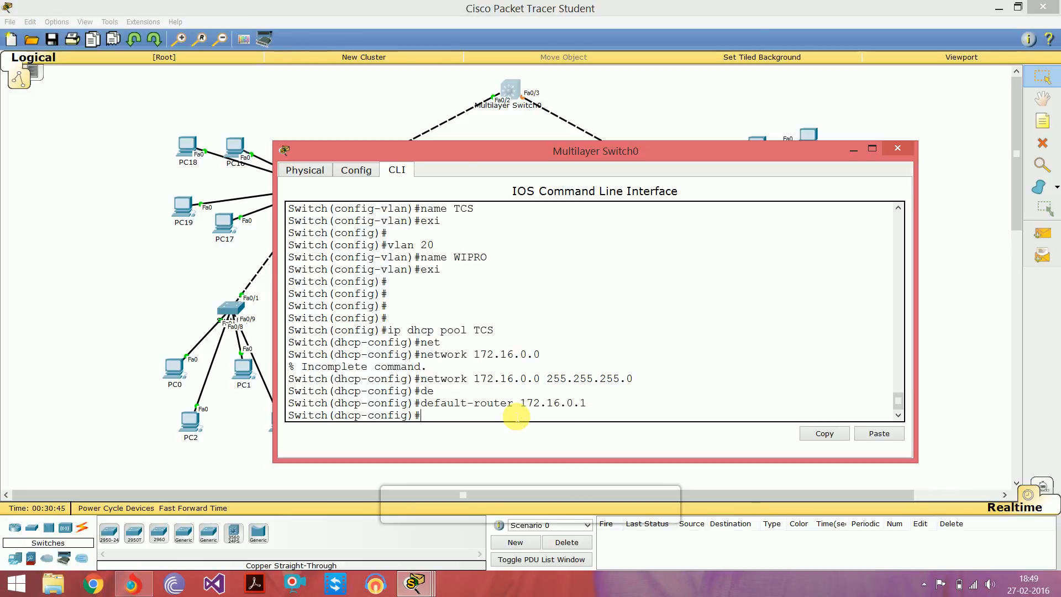
pyautogui.write('exiu')
pyautogui.press('BackSpace')
pyautogui.press('Return')
pyautogui.press('Return')
pyautogui.press('Return')
pyautogui.press('Return')
pyautogui.press('Return')
pyautogui.press('Return')
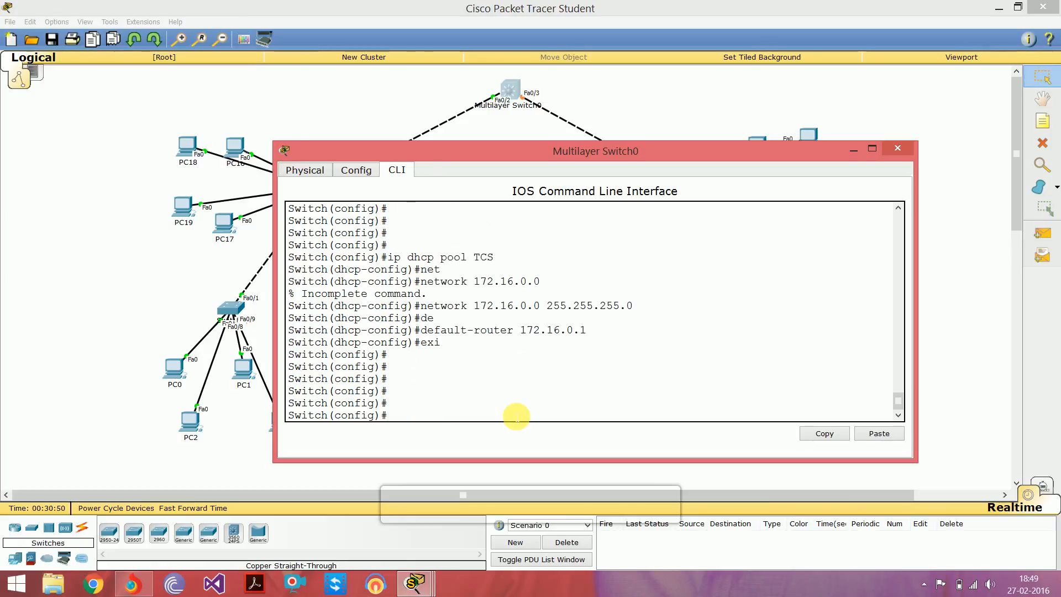
# Create a DHCP pool named WIPRO on Multilayer Switch0.
pyautogui.write('ip dhcp poo')
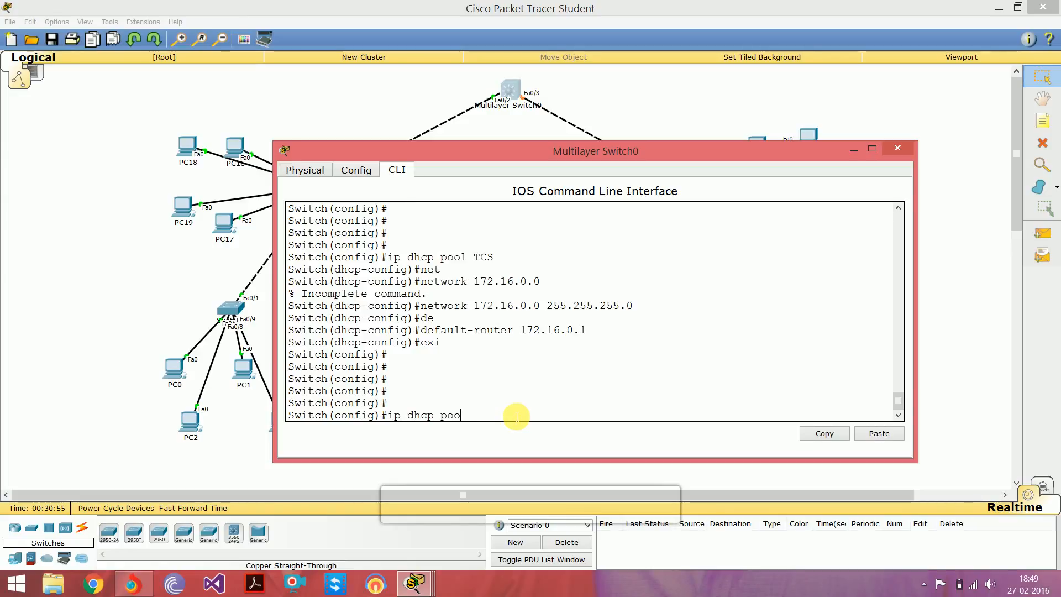
pyautogui.write('l WIPRO')
pyautogui.press('Return')
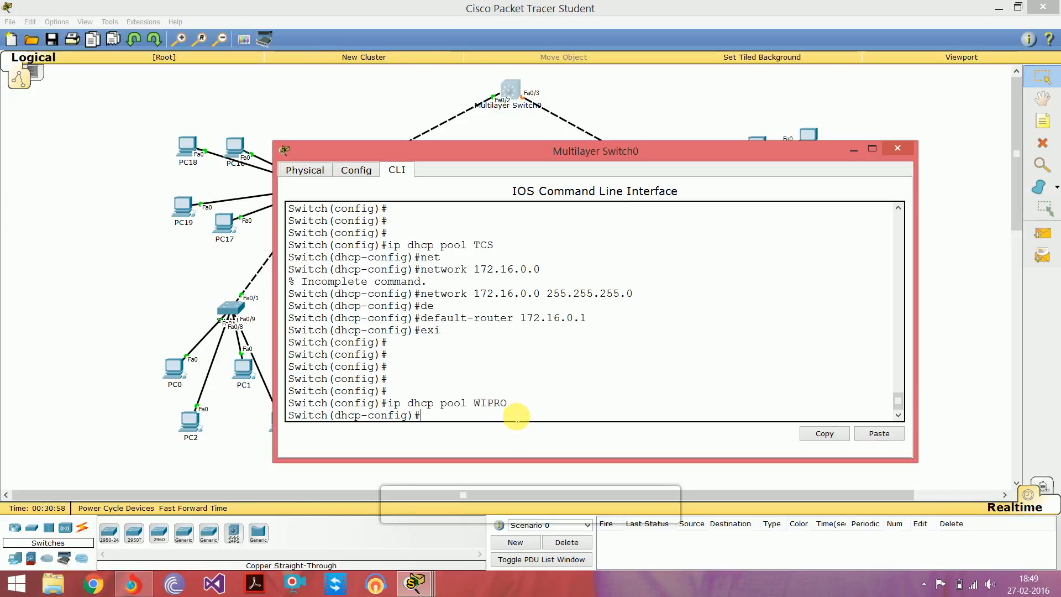
# Set the WIPRO DHCP pool's network to 192.16.0.0 with mask 255.255.255.0.
pyautogui.write('NET')
pyautogui.press('BackSpace')
pyautogui.press('BackSpace')
pyautogui.press('BackSpace')
pyautogui.press('BackSpace')
pyautogui.write('net')
pyautogui.press('Tab')
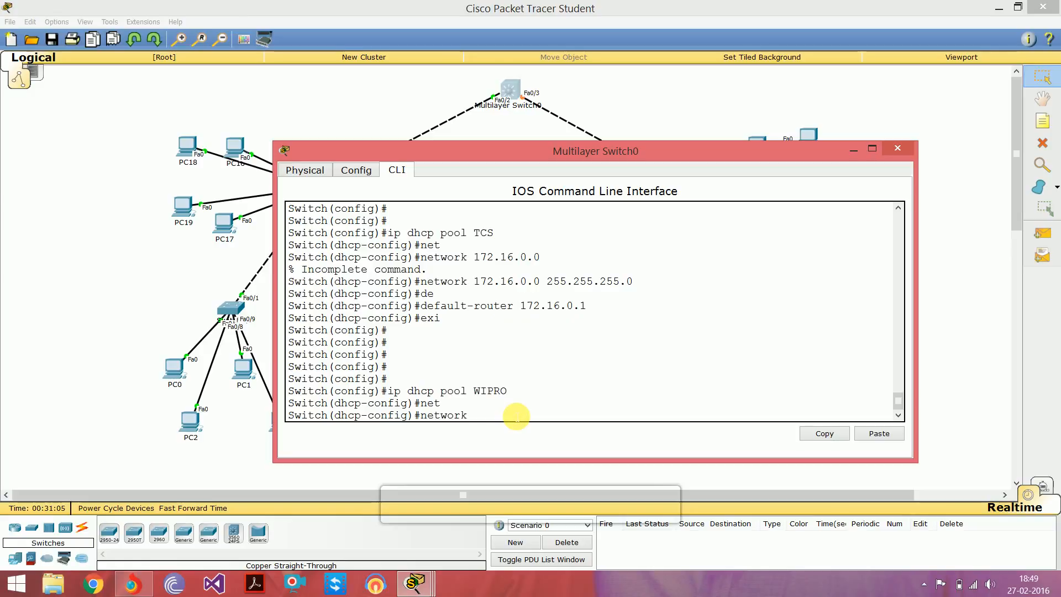
pyautogui.write('192.16.0.0 2')
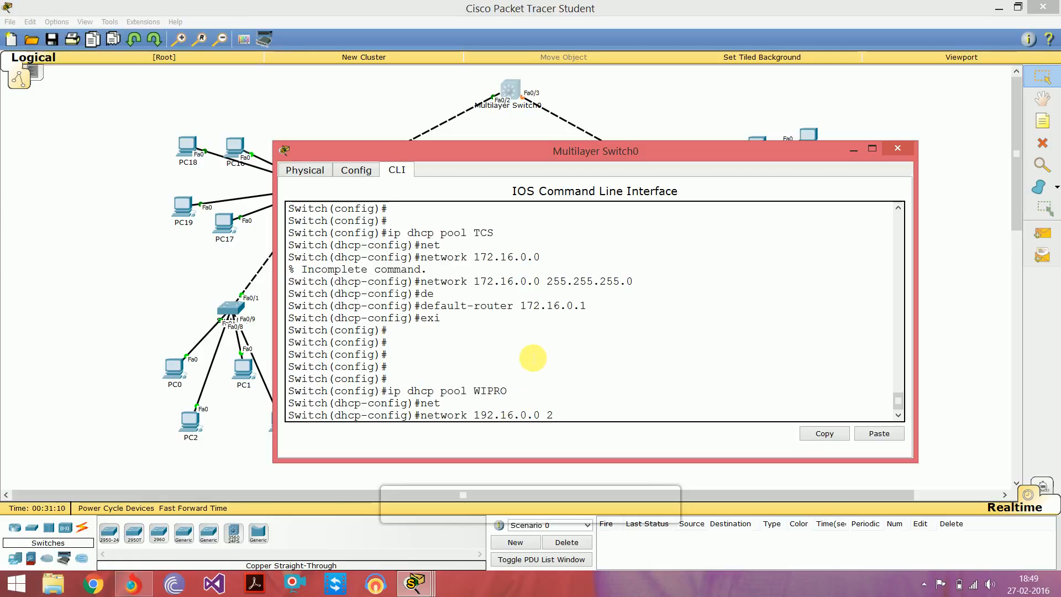
pyautogui.write('55.255.255.0')
pyautogui.press('Return')
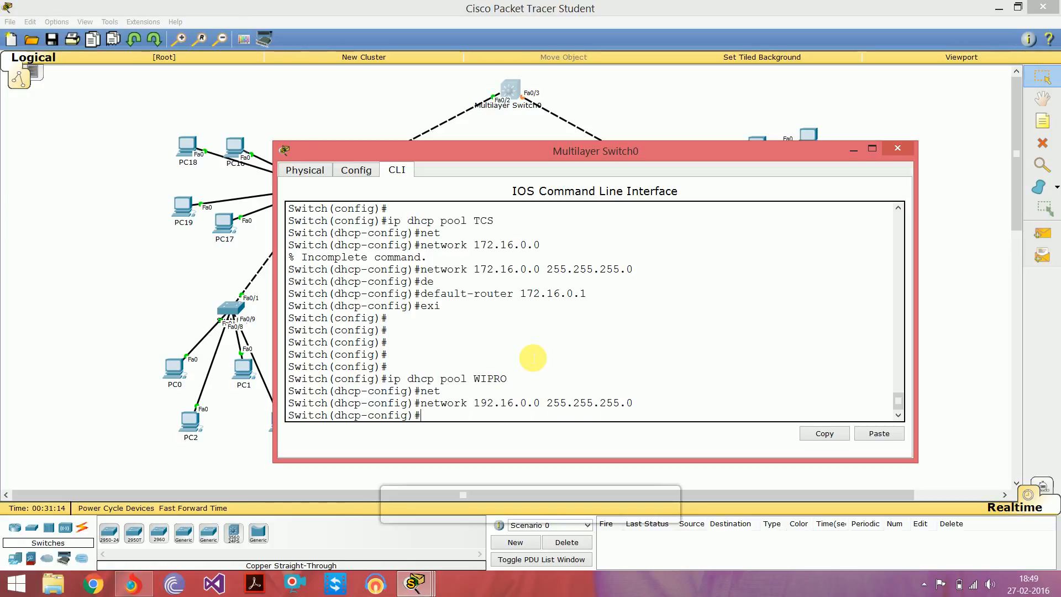
# Set the WIPRO DHCP pool's default router to 192.16.0.1 and return to global configuration mode.
pyautogui.write('de')
pyautogui.press('Tab')
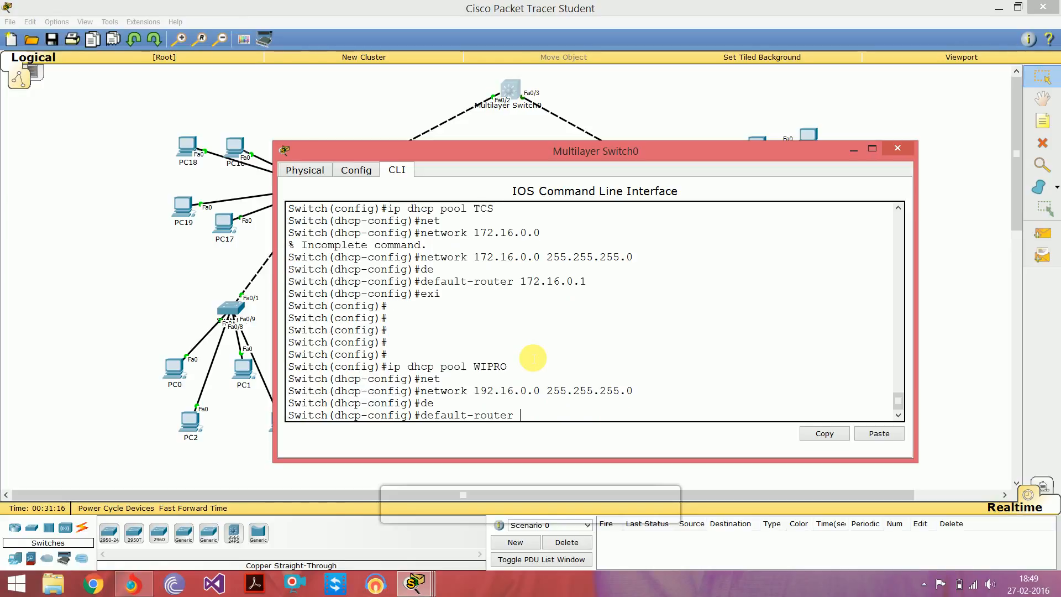
pyautogui.write('192.16.0.1')
pyautogui.press('Return')
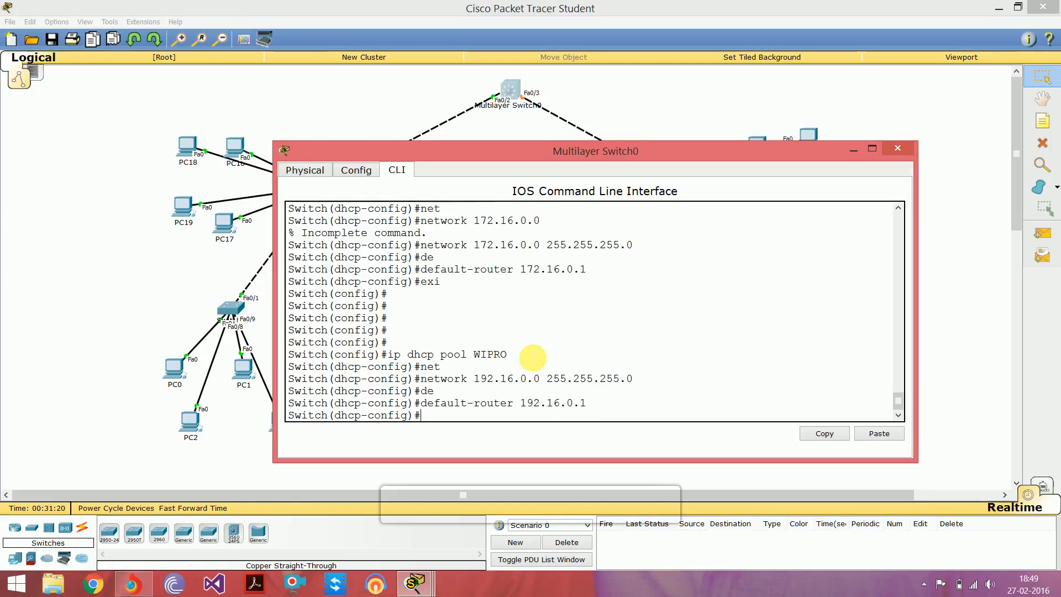
pyautogui.press('Return')
pyautogui.write('exi')
pyautogui.press('Return')
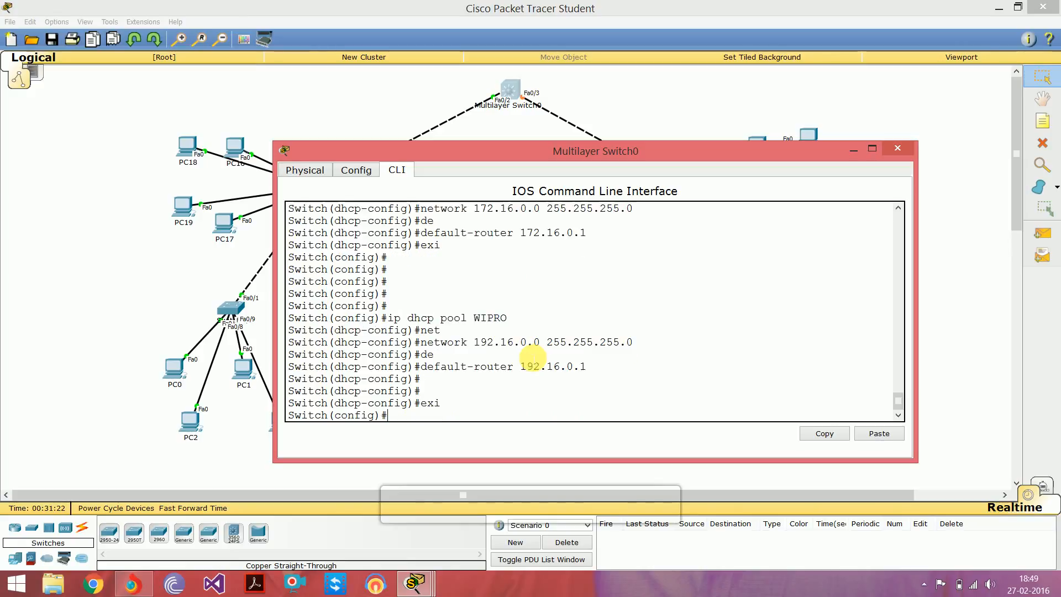
pyautogui.press('Return')
pyautogui.press('Return')
pyautogui.press('Return')
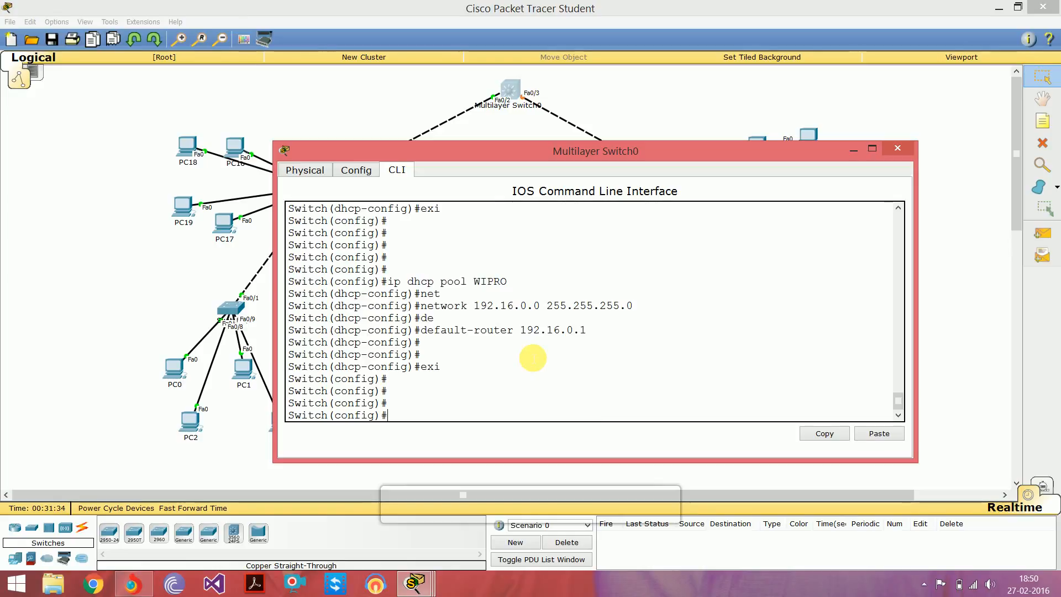
# Enter interface configuration mode for VLAN 10 on Multilayer Switch0.
pyautogui.write('nt')
pyautogui.press('Tab')
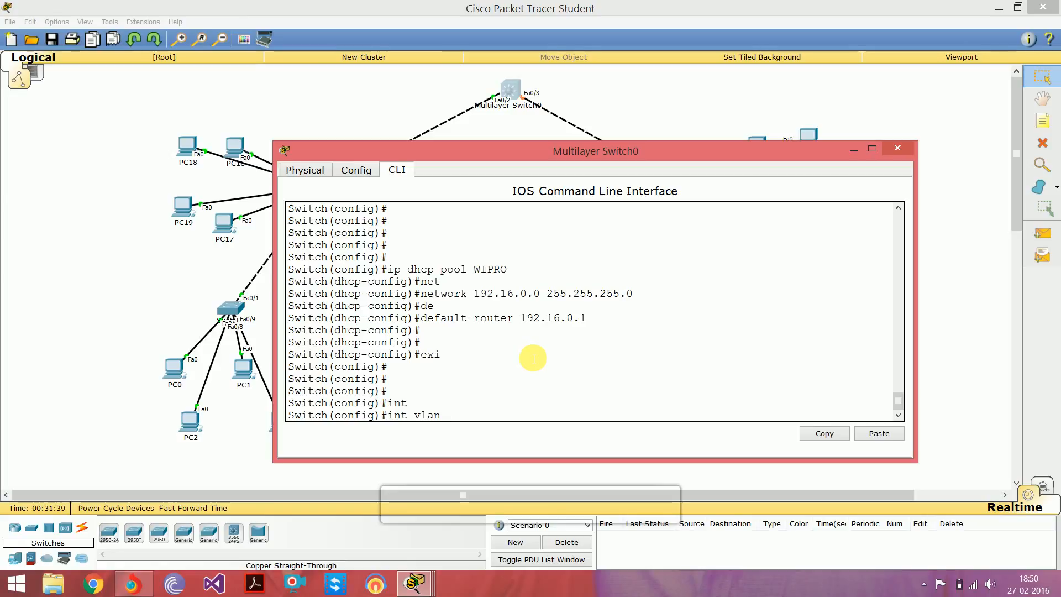
pyautogui.write('vlan 10')
pyautogui.press('Return')
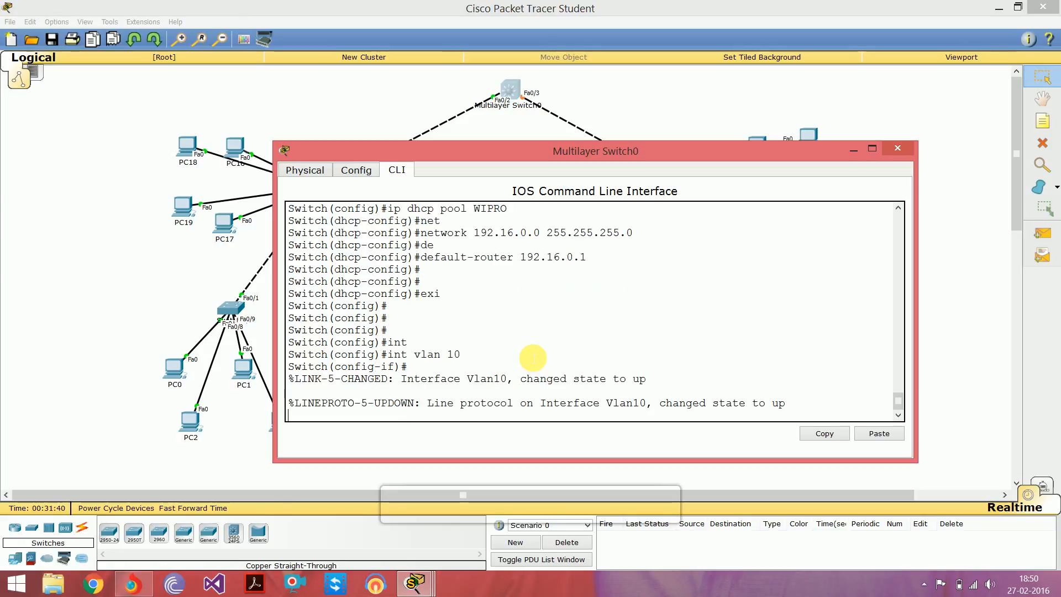
pyautogui.press('Return')
pyautogui.press('Return')
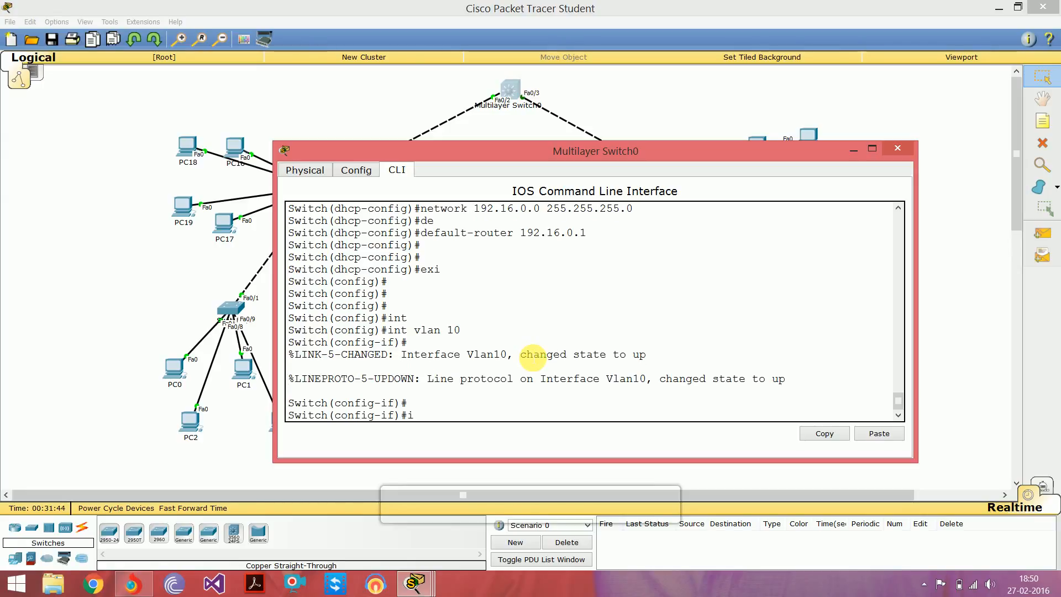
# Assign IP address 172.16.0.1 with mask 255.255.255.0 to the VLAN 10 interface.
pyautogui.click(503, 154)
pyautogui.moveTo(503, 157); pyautogui.dragTo(503, 182)
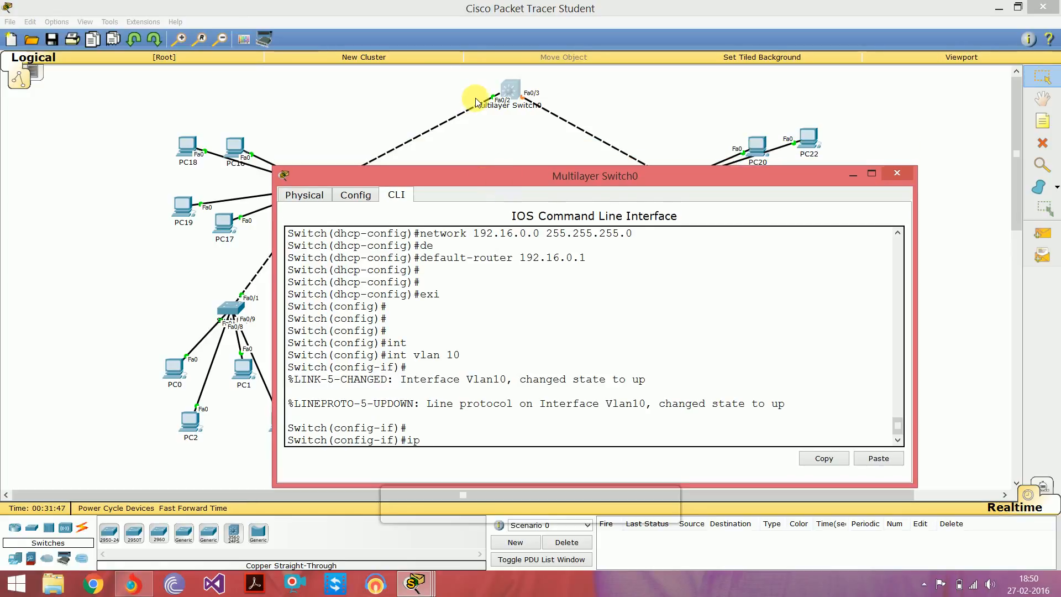
pyautogui.click(439, 445)
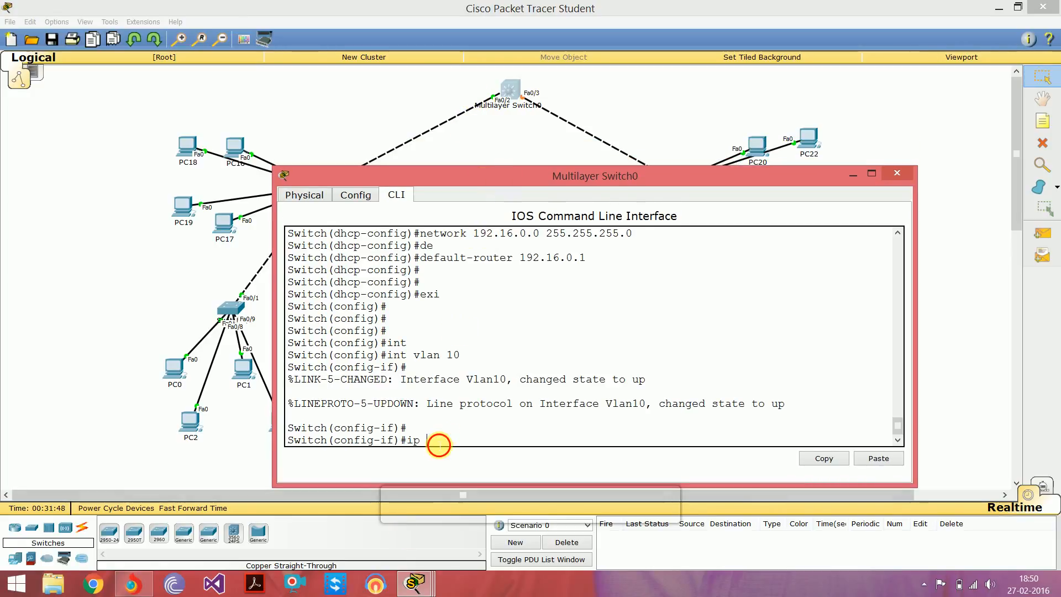
pyautogui.write('ad')
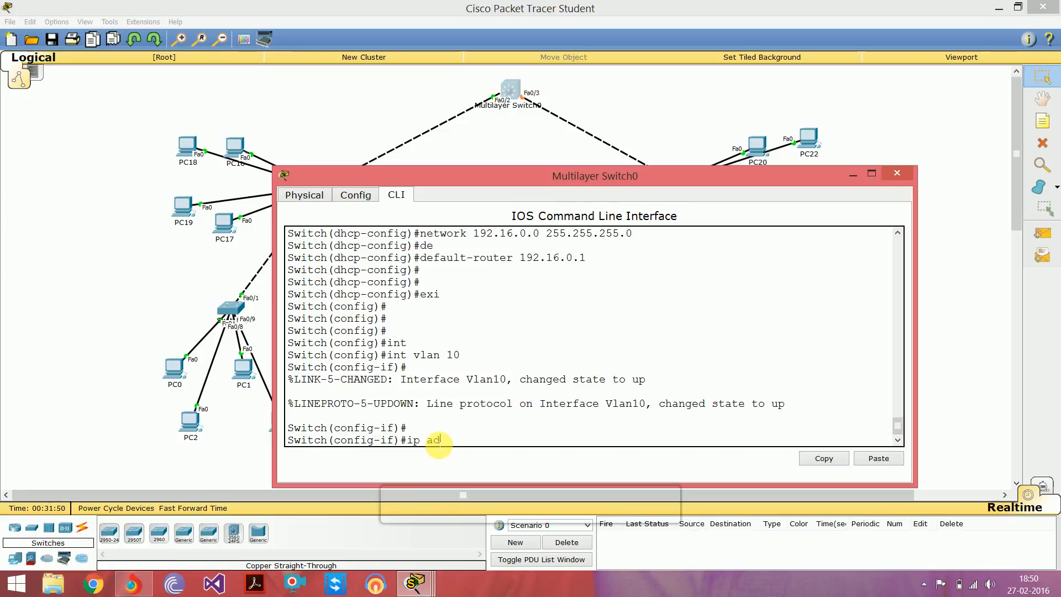
pyautogui.write('dress 172.16.0.1')
pyautogui.press('Return')
pyautogui.press('Up')
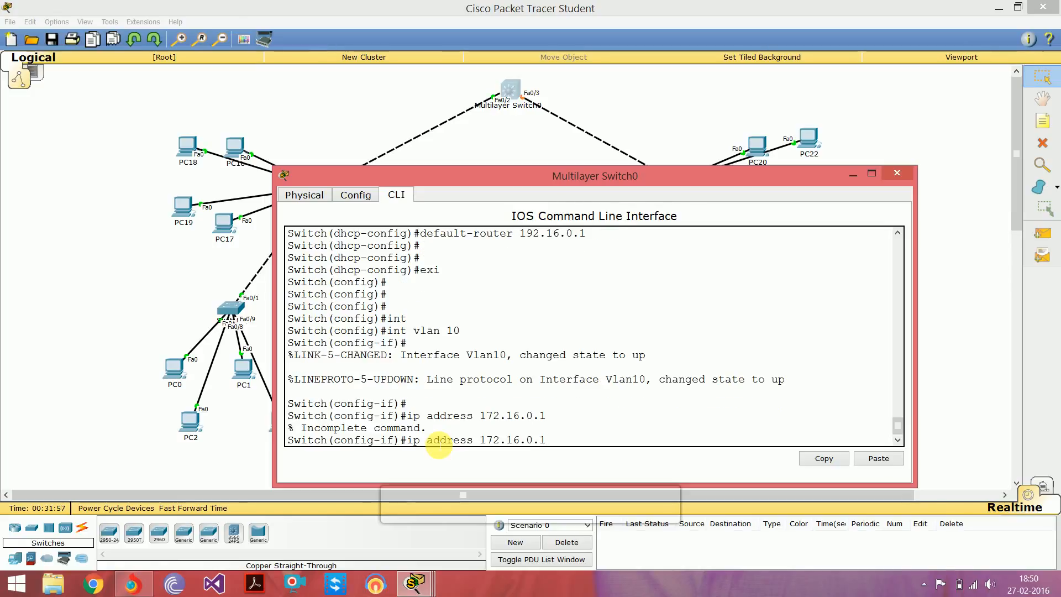
pyautogui.write('255.255.255.0')
pyautogui.press('Return')
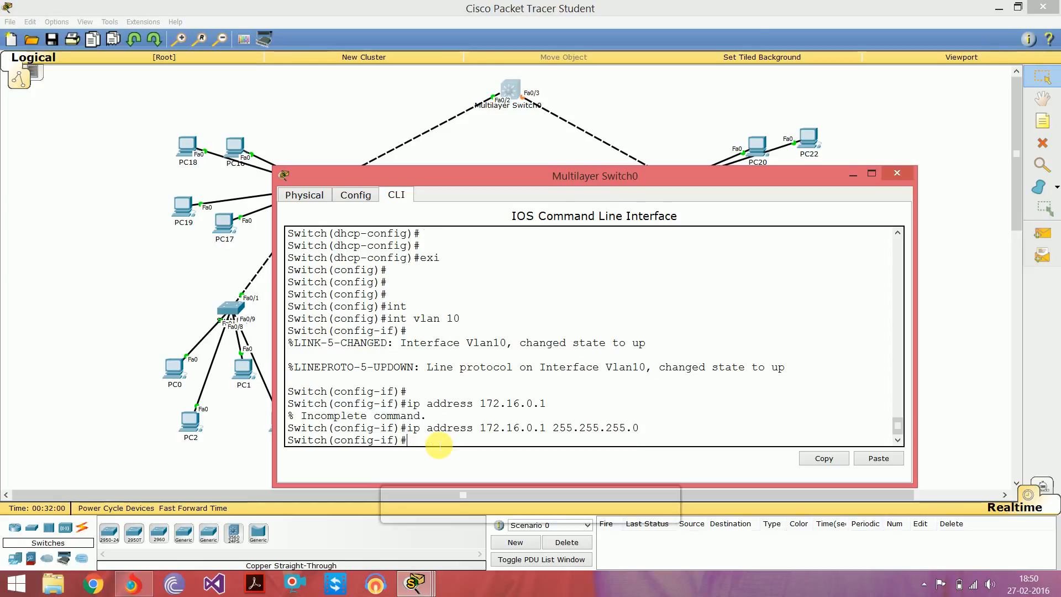
# Leave the VLAN 10 interface and enter interface configuration mode for VLAN 20 on Multilayer Switch0.
pyautogui.write('exi')
pyautogui.press('Return')
pyautogui.press('Return')
pyautogui.press('Return')
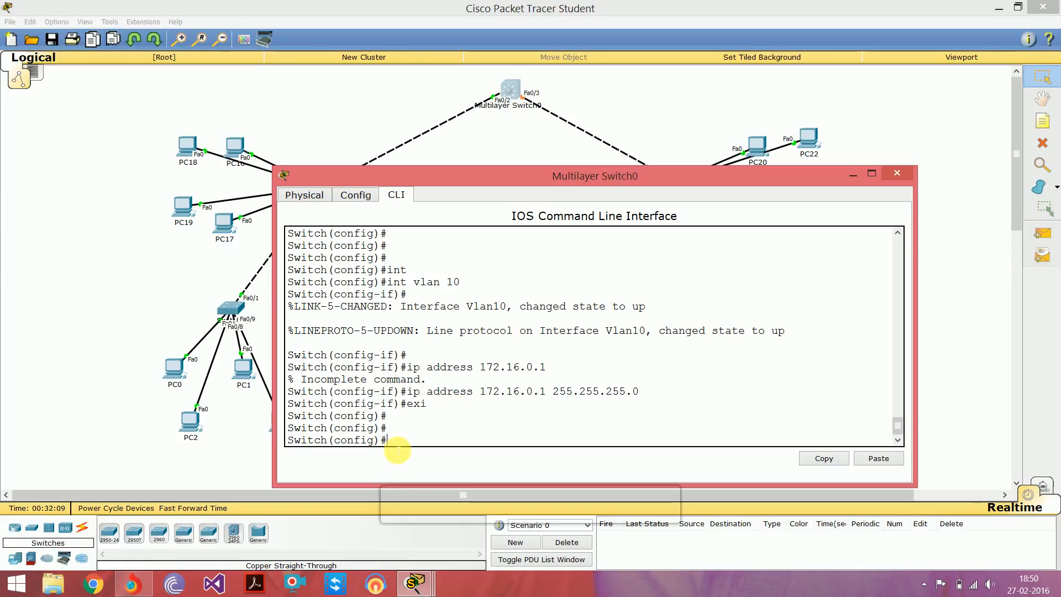
pyautogui.write('int vlan 20')
pyautogui.press('Return')
pyautogui.press('Return')
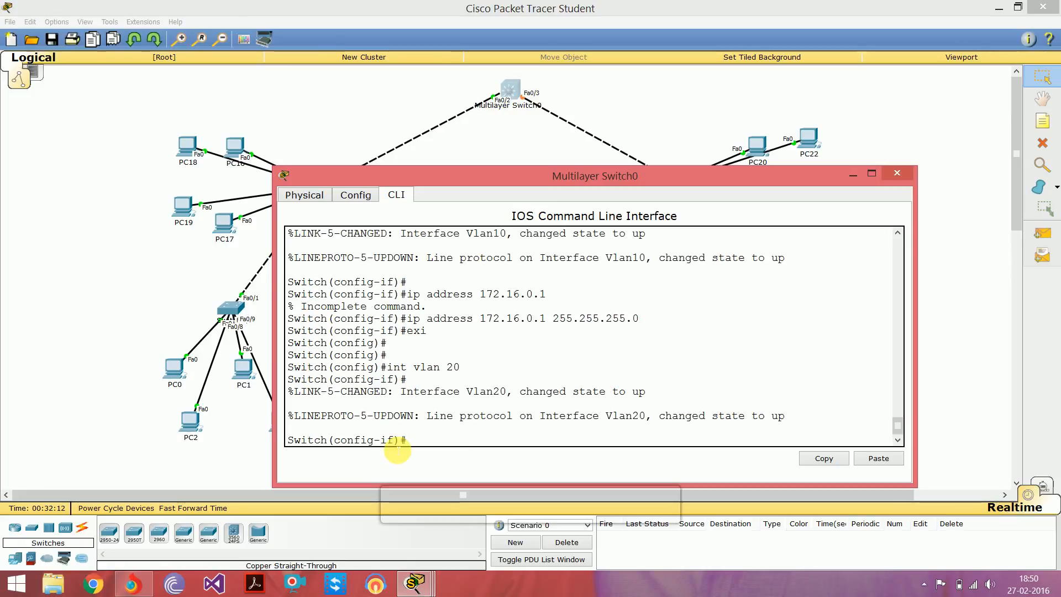
pyautogui.press('Return')
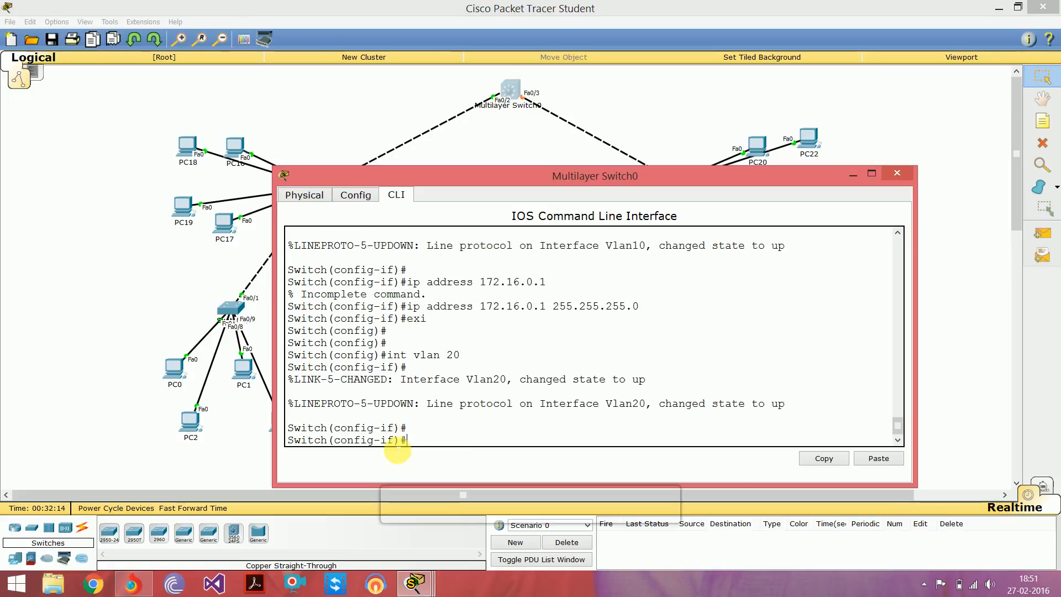
# Assign IP address 192.16.0.1 with mask 255.255.255.0 to the VLAN 20 interface and return to global configuration mode.
pyautogui.write('ip ad')
pyautogui.press('Tab')
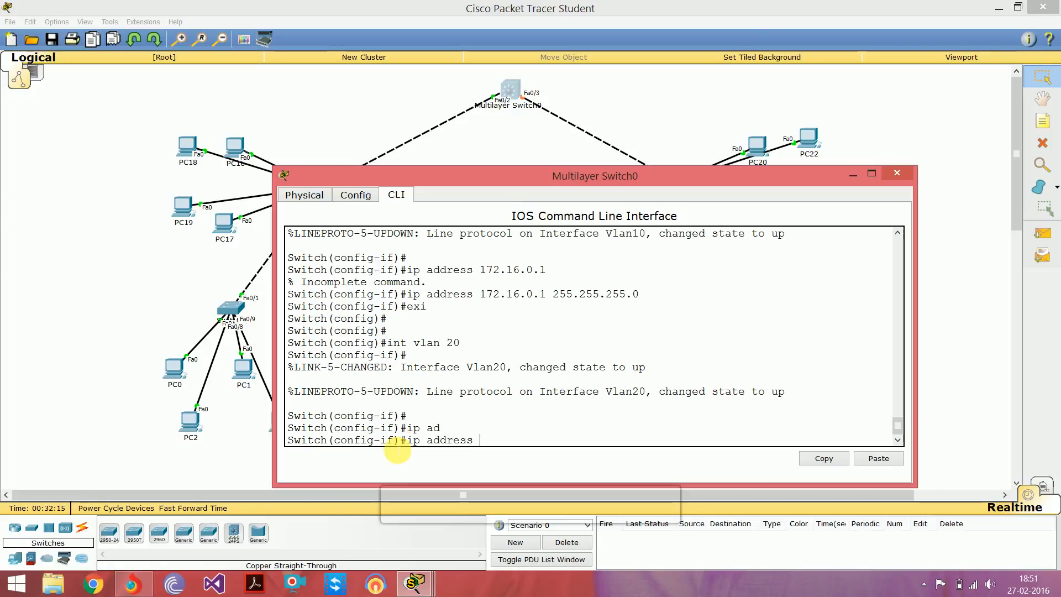
pyautogui.write('192.16.0.1 2')
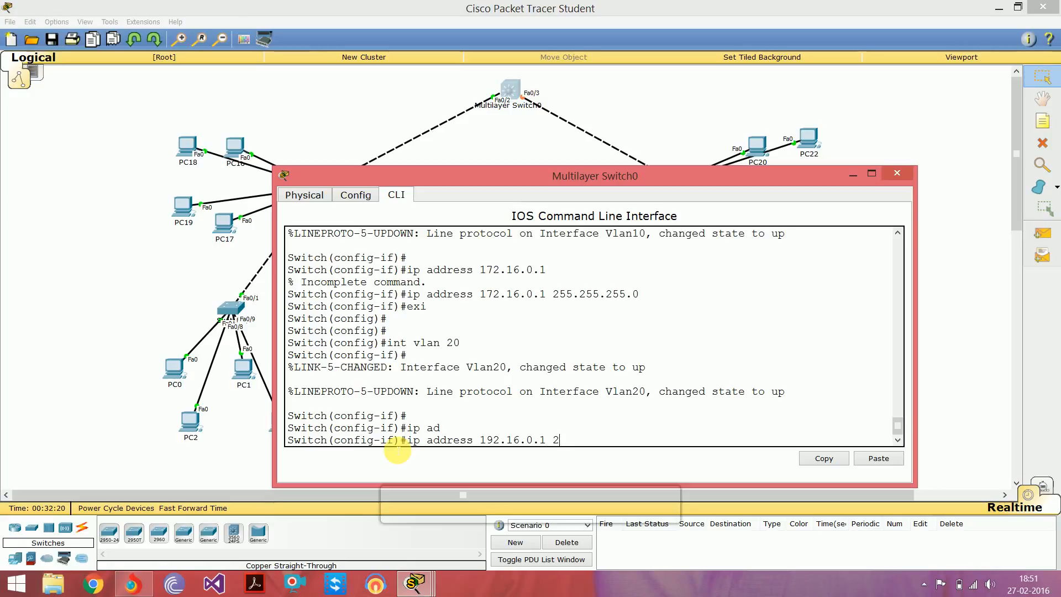
pyautogui.write('55.255.255.0')
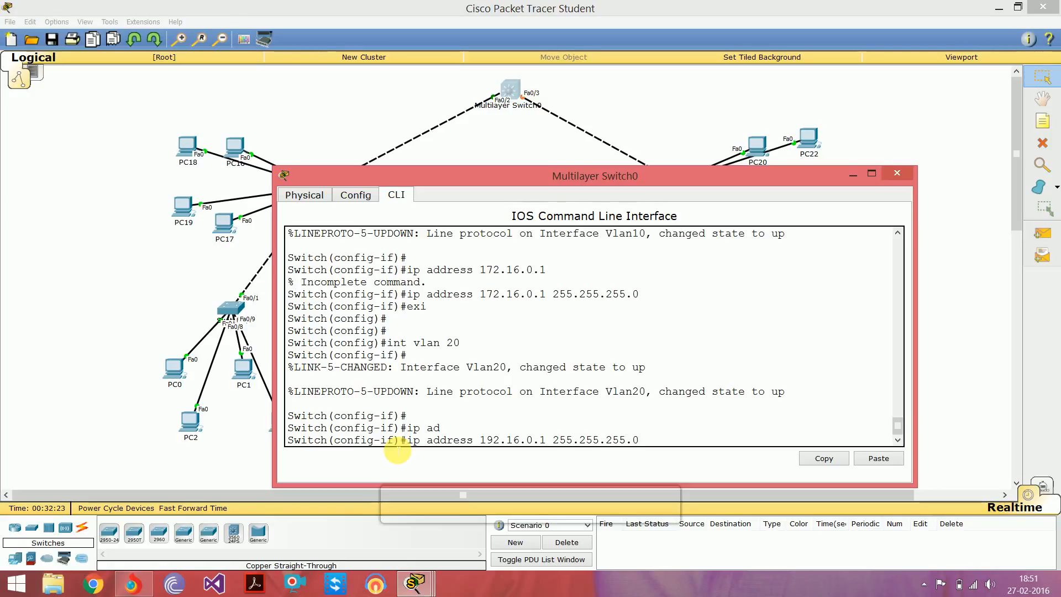
pyautogui.press('Return')
pyautogui.press('Return')
pyautogui.press('Return')
pyautogui.press('Return')
pyautogui.press('Return')
pyautogui.write('e')
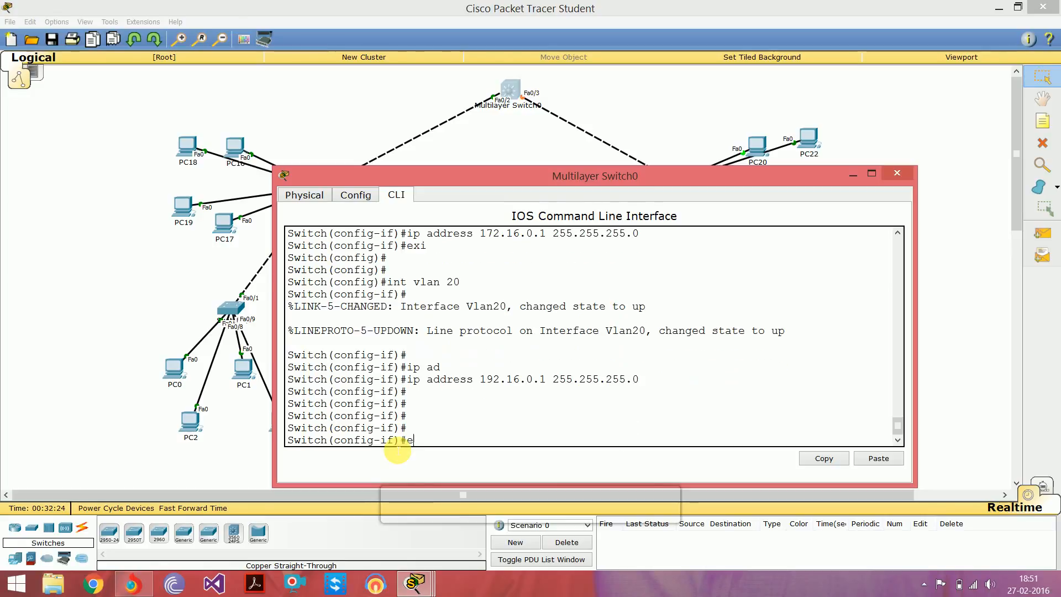
pyautogui.write('xi')
pyautogui.press('Return')
pyautogui.press('Return')
pyautogui.press('Return')
pyautogui.press('Return')
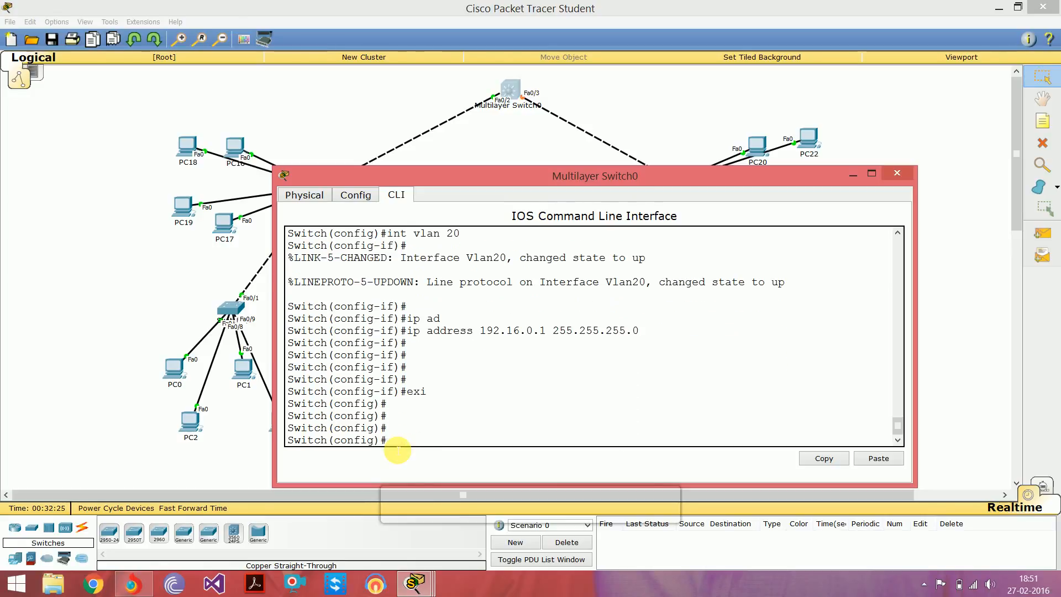
# Show the brief VLAN table on Multilayer Switch0 and check the entries for VLANs 10 and 20.
pyautogui.write('do ')
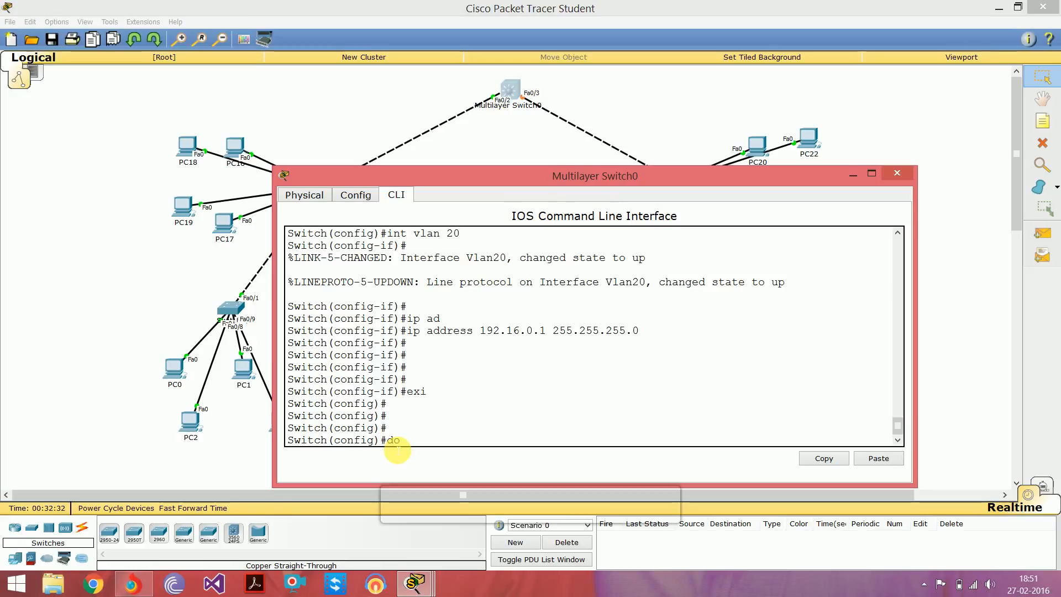
pyautogui.write('show vlan ')
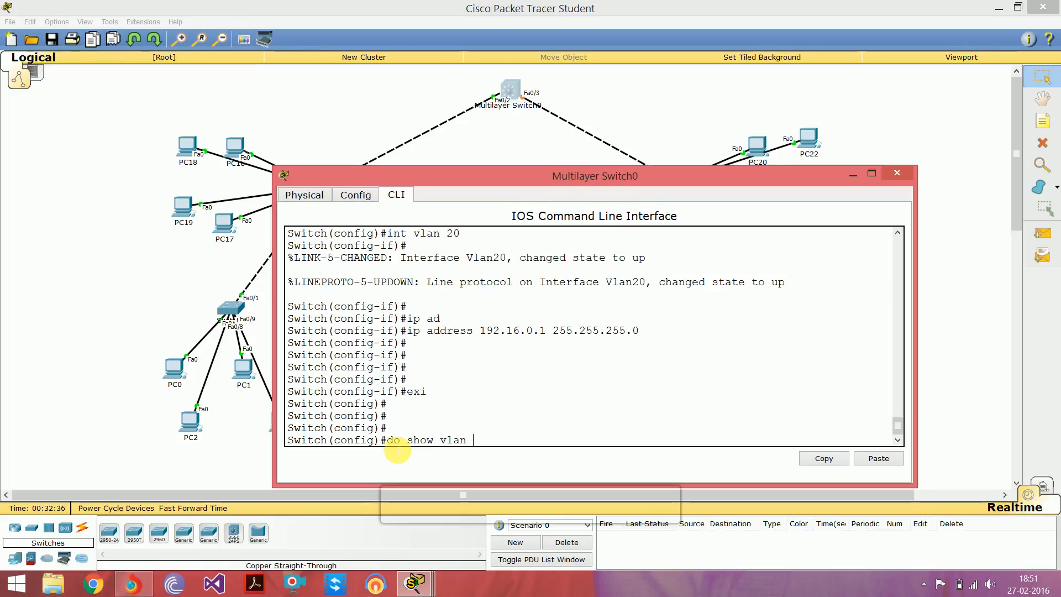
pyautogui.write('bri')
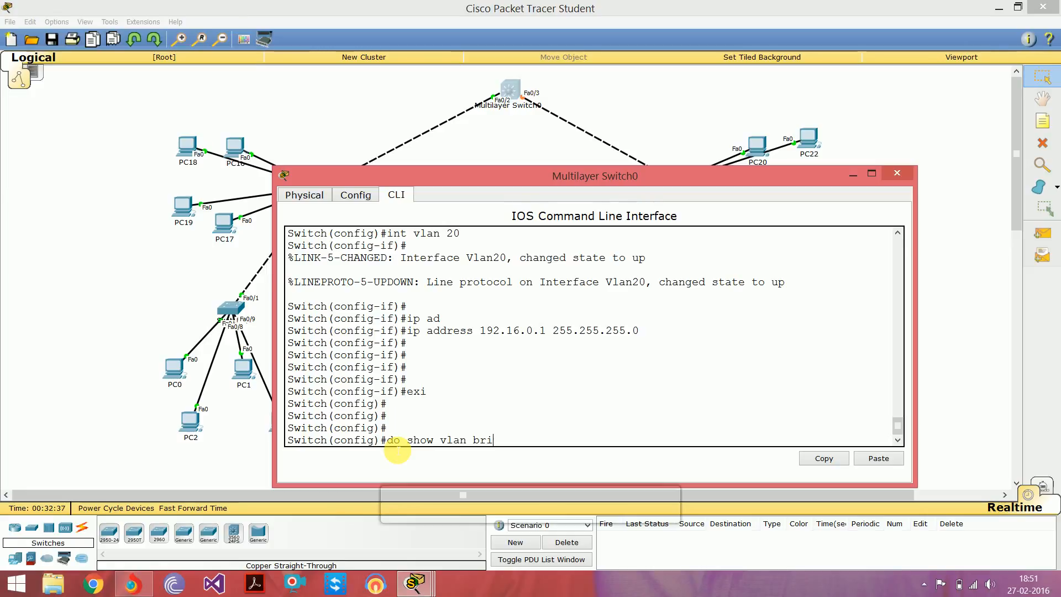
pyautogui.press('BackSpace')
pyautogui.press('Return')
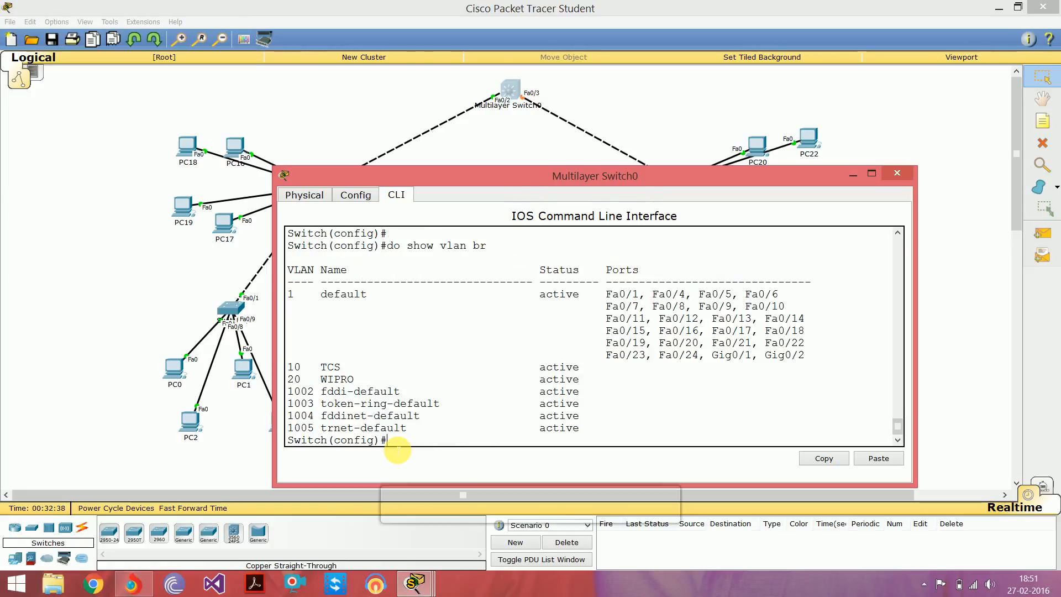
pyautogui.moveTo(317, 370); pyautogui.dragTo(356, 369)
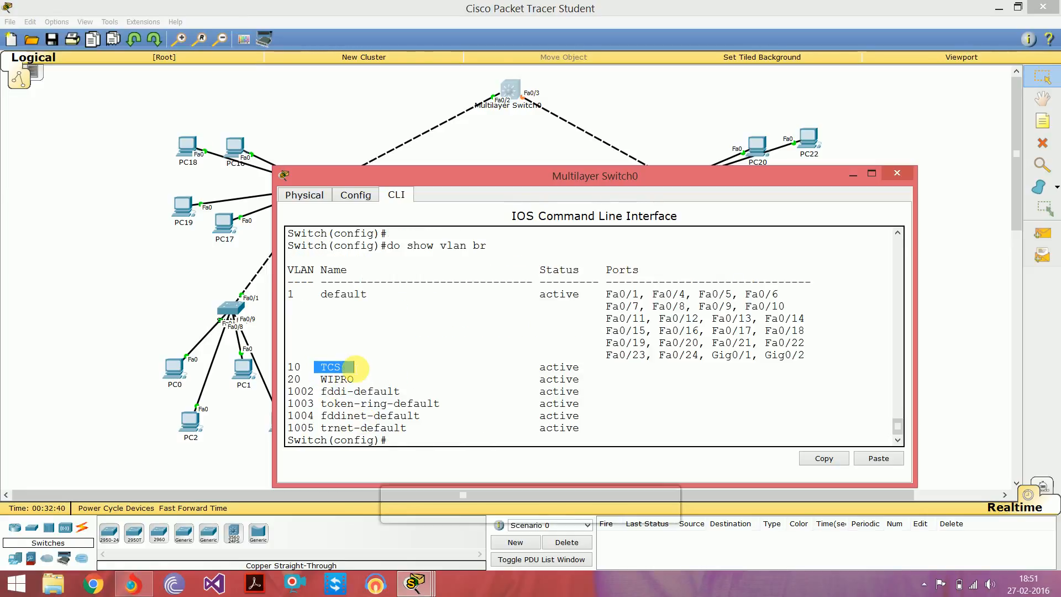
pyautogui.click(355, 370)
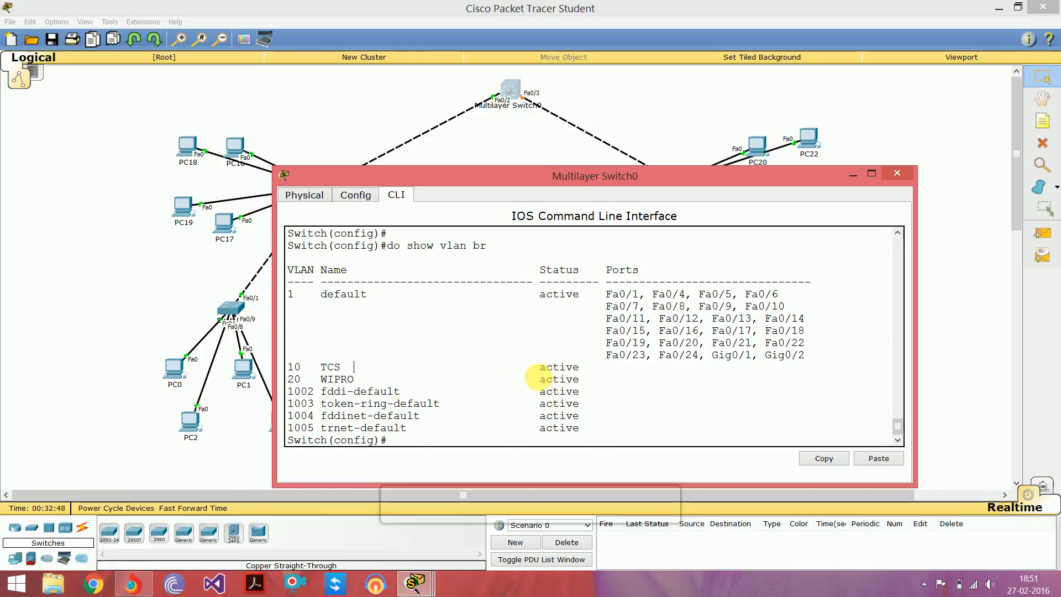
pyautogui.press('Return')
pyautogui.press('Return')
pyautogui.press('Return')
pyautogui.press('Return')
pyautogui.press('Return')
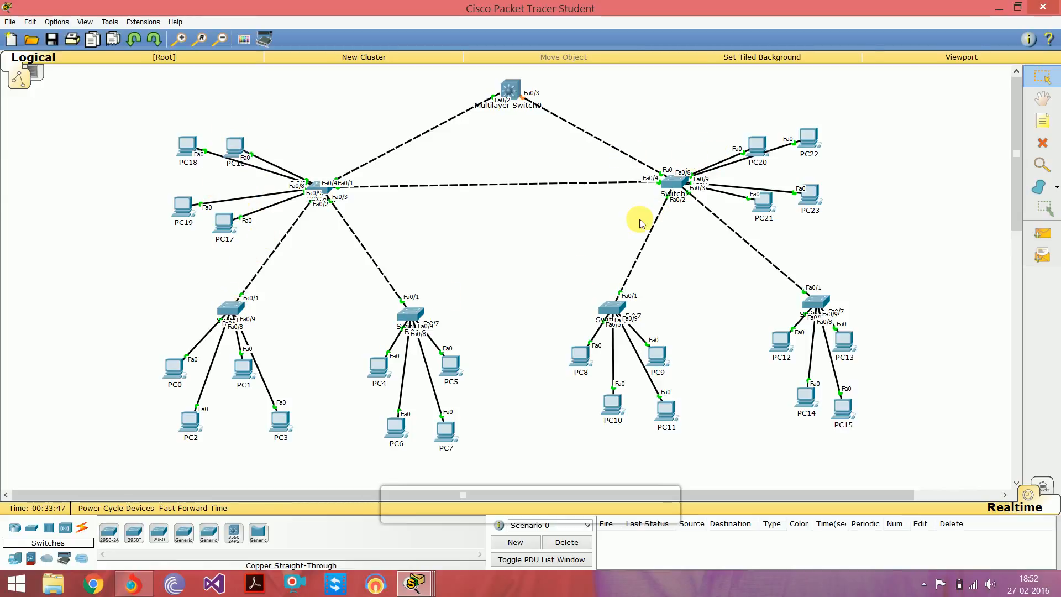
# Open the command line of Switch6 and enter global configuration mode.
pyautogui.click(326, 192)
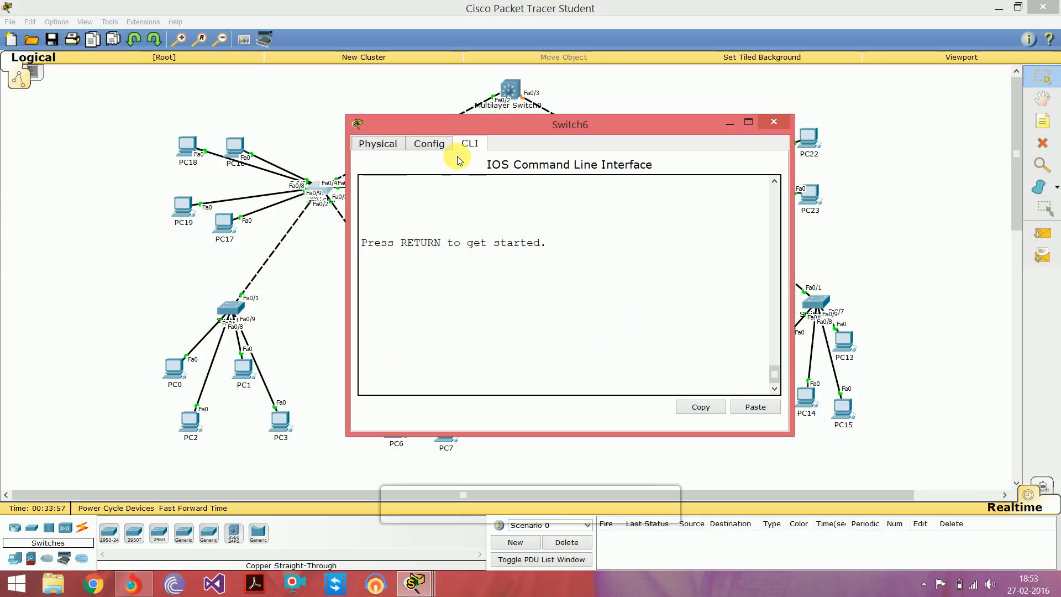
pyautogui.click(466, 208)
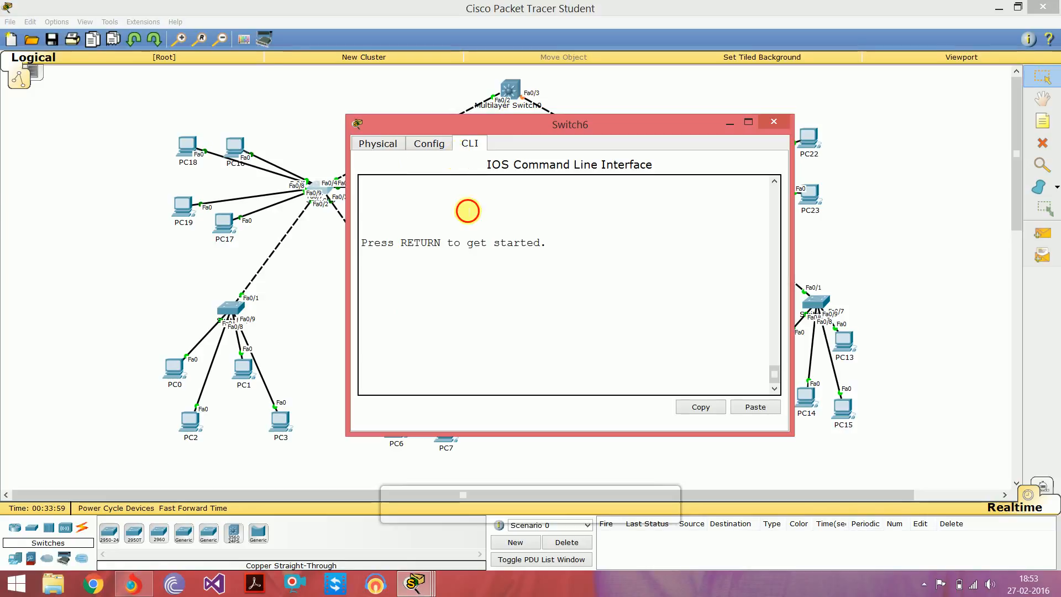
pyautogui.press('Return')
pyautogui.press('Return')
pyautogui.write('en')
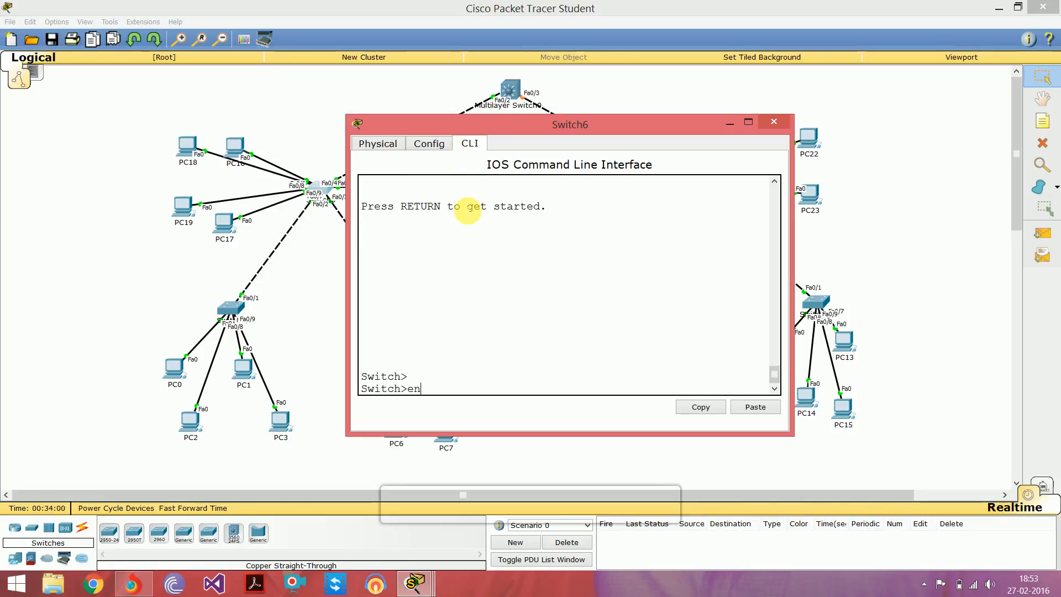
pyautogui.press('Return')
pyautogui.write('conf t')
pyautogui.press('Return')
pyautogui.press('Return')
pyautogui.press('Return')
pyautogui.press('Return')
pyautogui.press('Return')
pyautogui.press('Return')
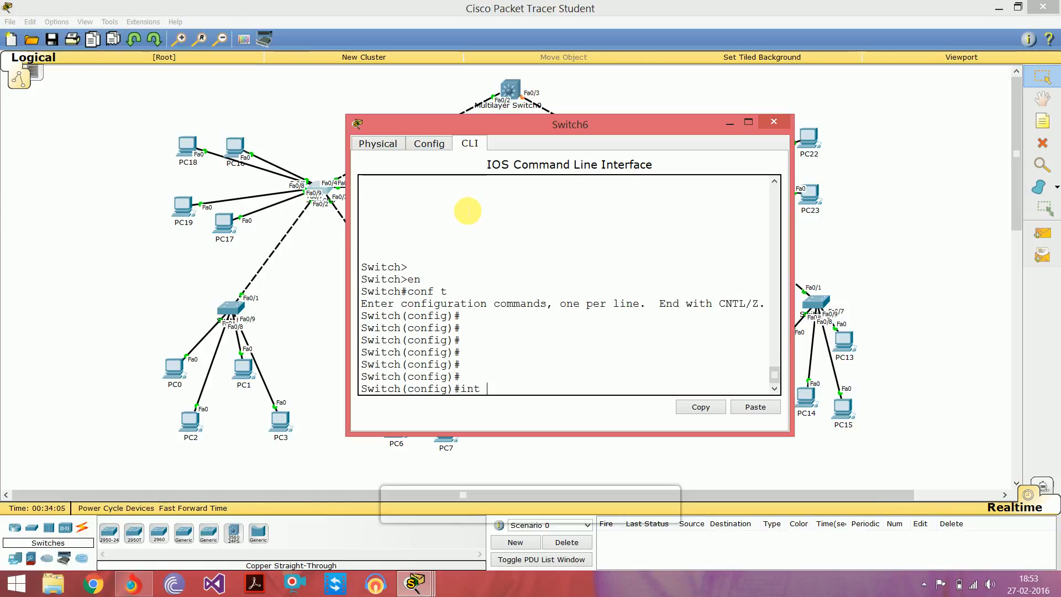
# Enter range configuration mode for interfaces fastEthernet 0/6-7 on Switch6.
pyautogui.write('r')
pyautogui.press('Tab')
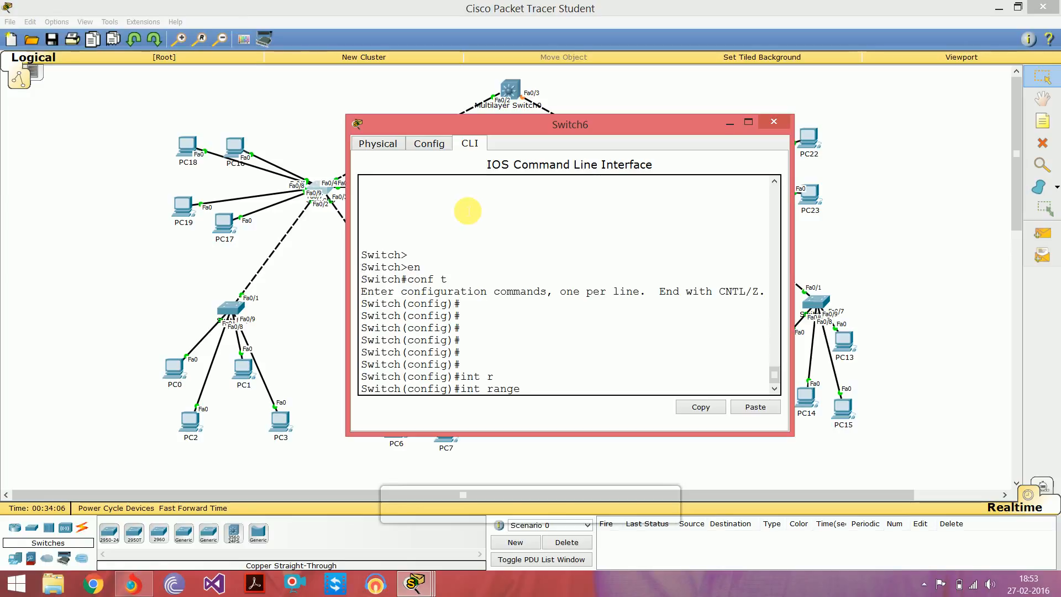
pyautogui.write('fa')
pyautogui.press('Tab')
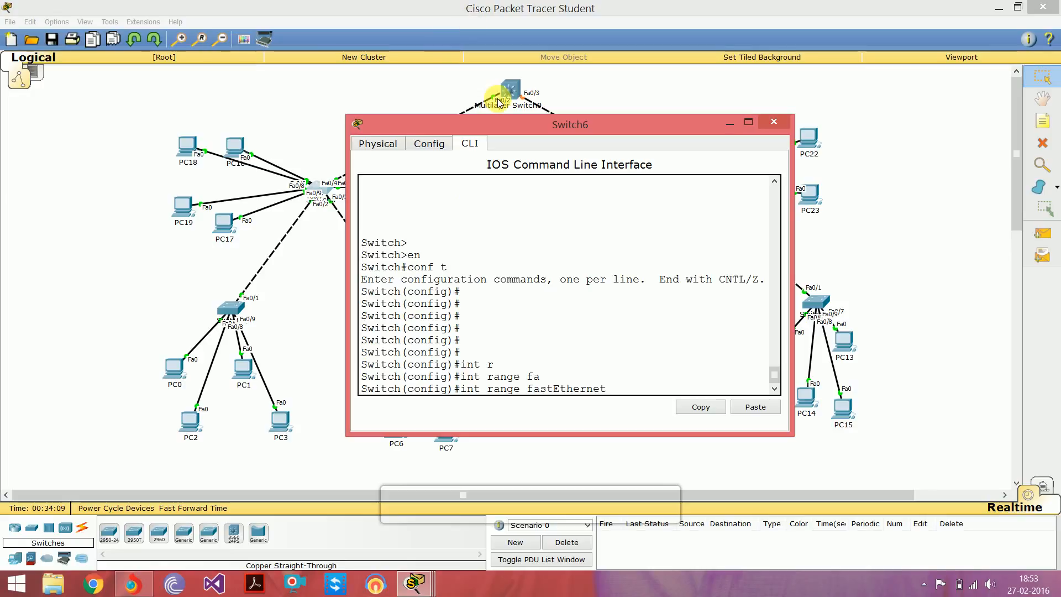
pyautogui.moveTo(521, 129); pyautogui.dragTo(585, 131)
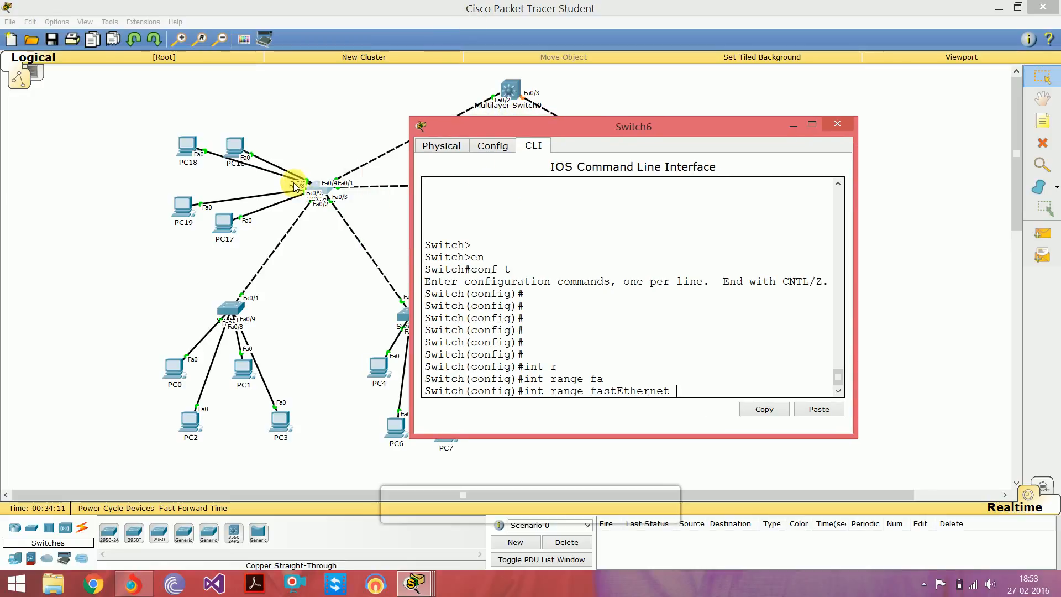
pyautogui.click(367, 147)
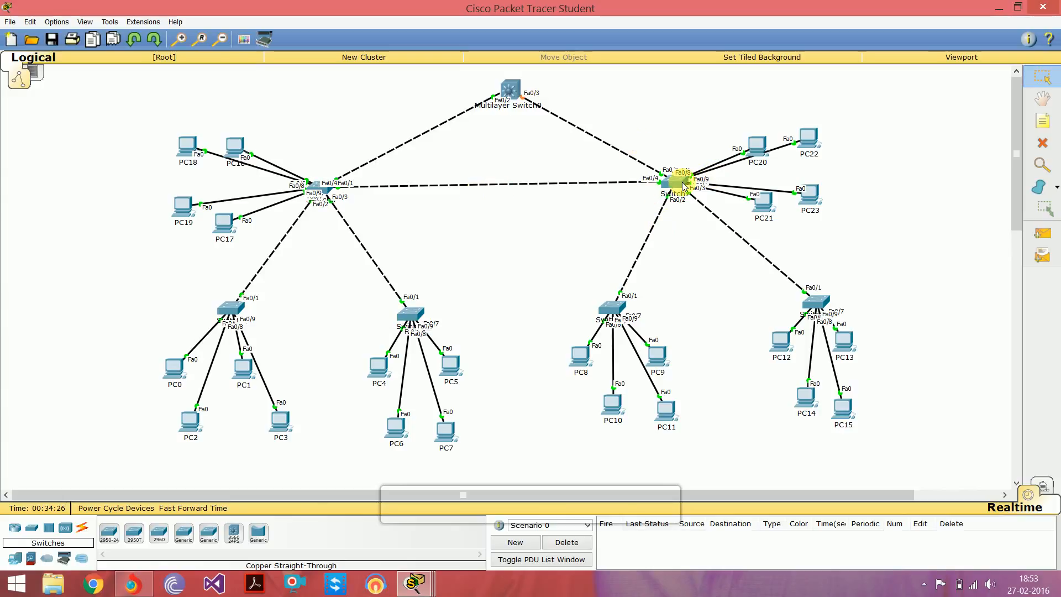
pyautogui.click(325, 195)
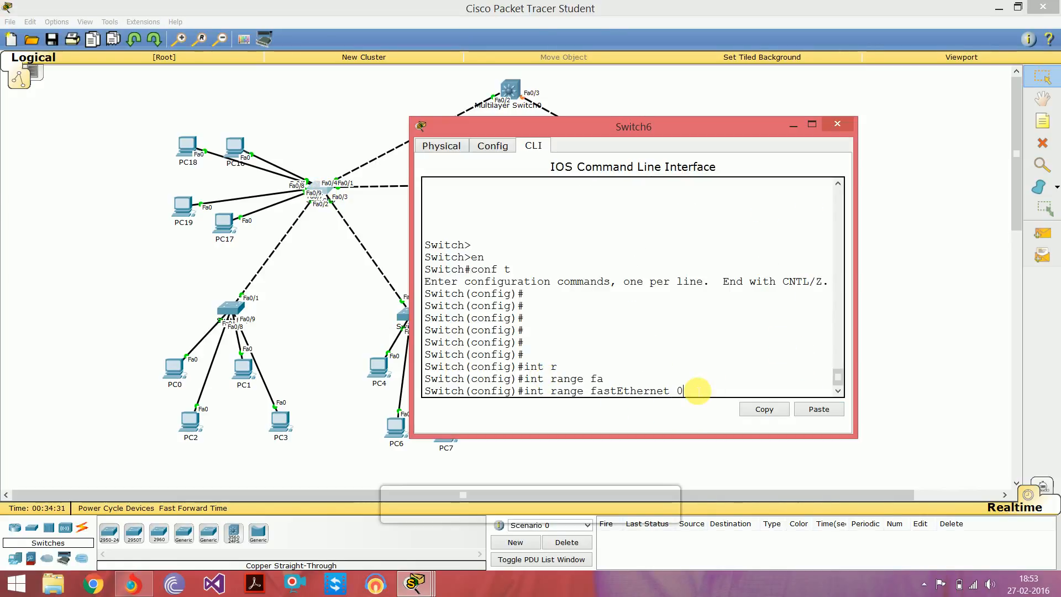
pyautogui.write('6-7')
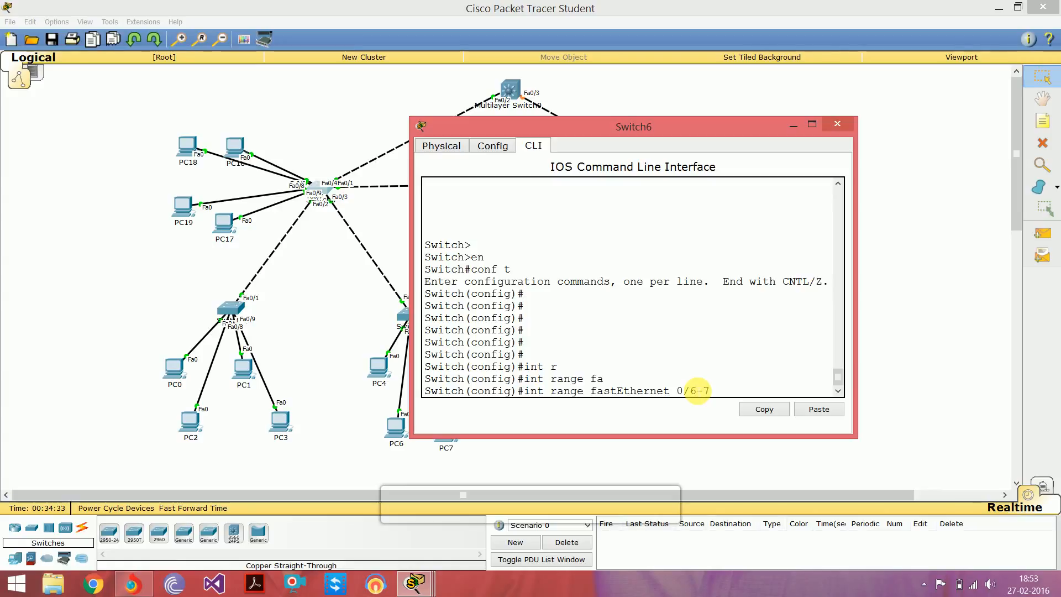
pyautogui.press('Return')
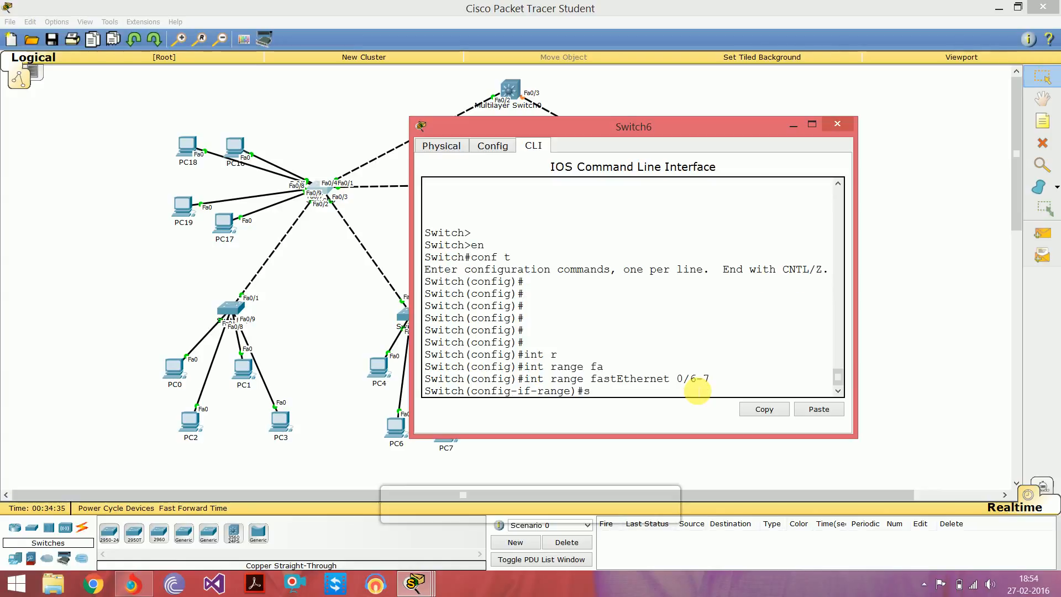
# Assign ports fastEthernet 0/6-7 to access VLAN 10 and return to global configuration mode.
pyautogui.write('switchpp')
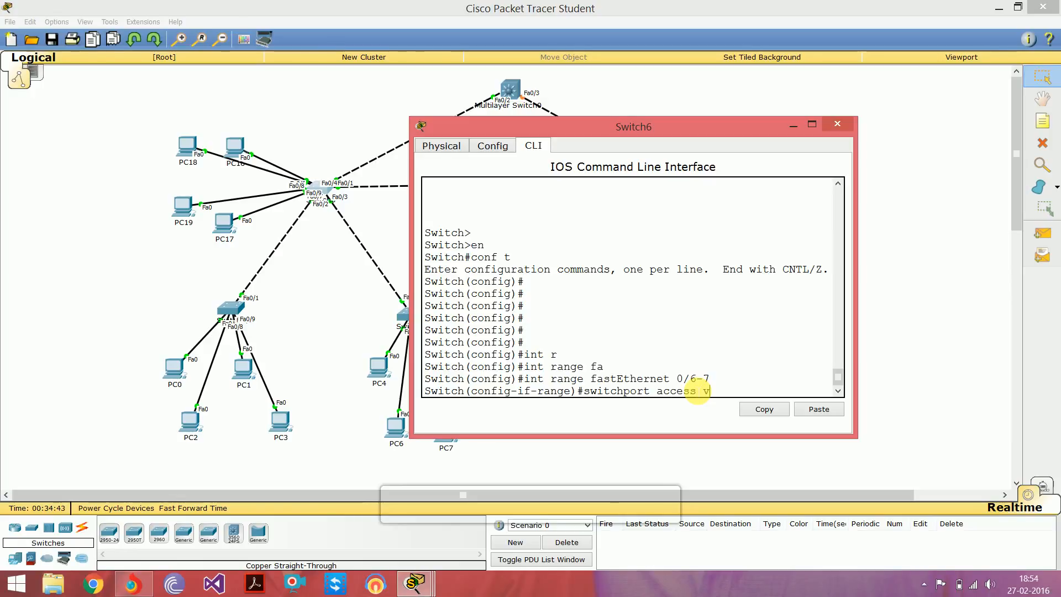
pyautogui.write('10')
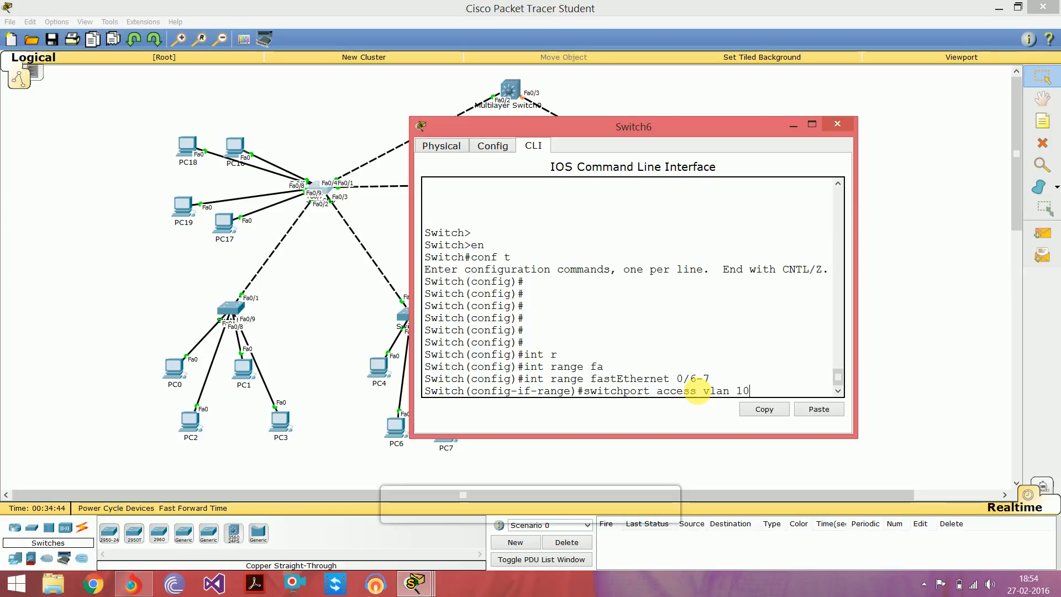
pyautogui.moveTo(677, 379); pyautogui.dragTo(702, 379)
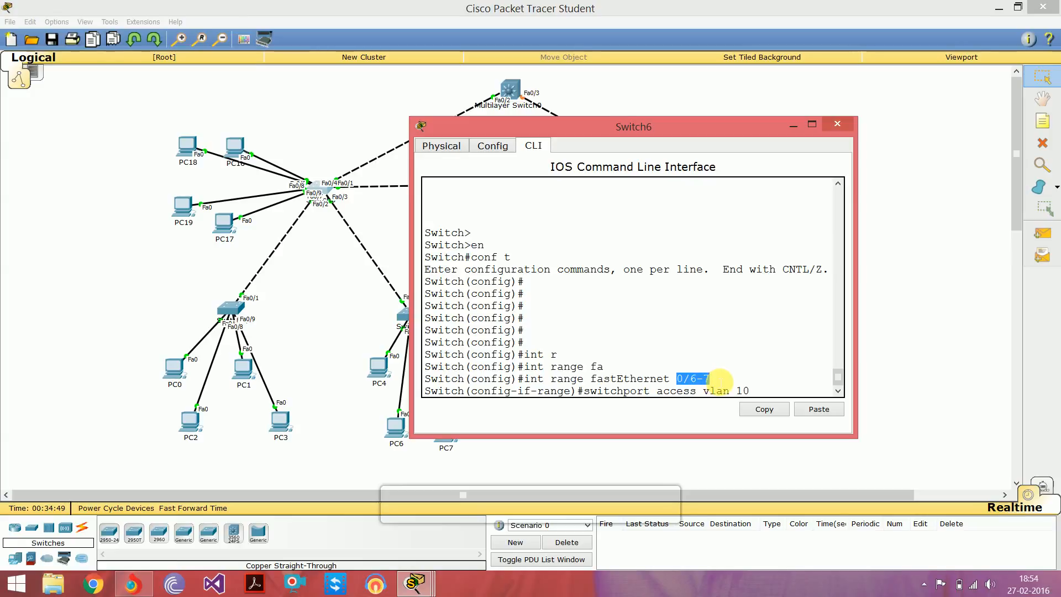
pyautogui.click(760, 393)
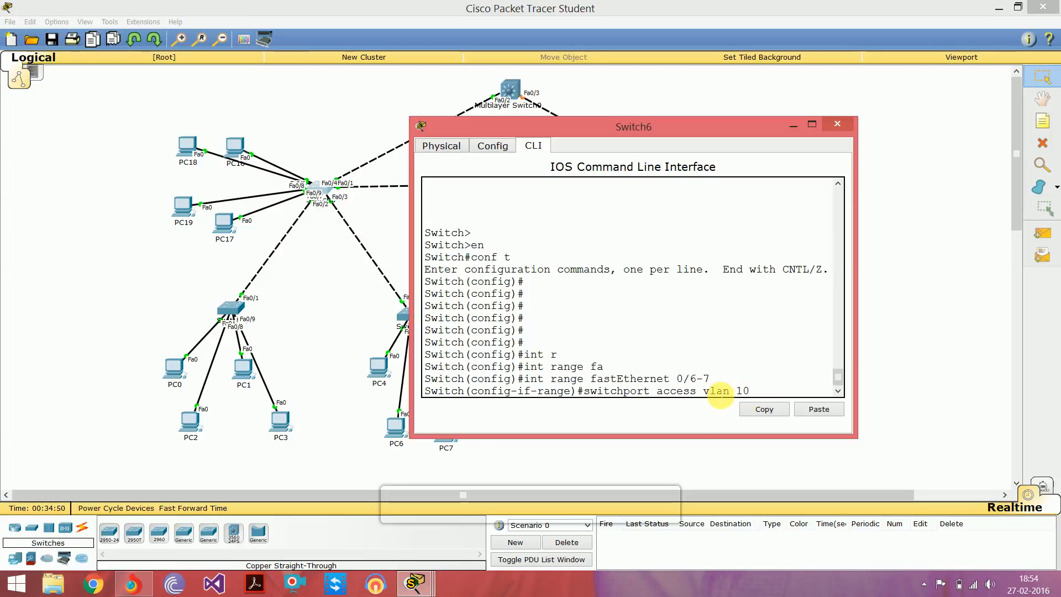
pyautogui.moveTo(703, 391); pyautogui.dragTo(768, 396)
pyautogui.press('Return')
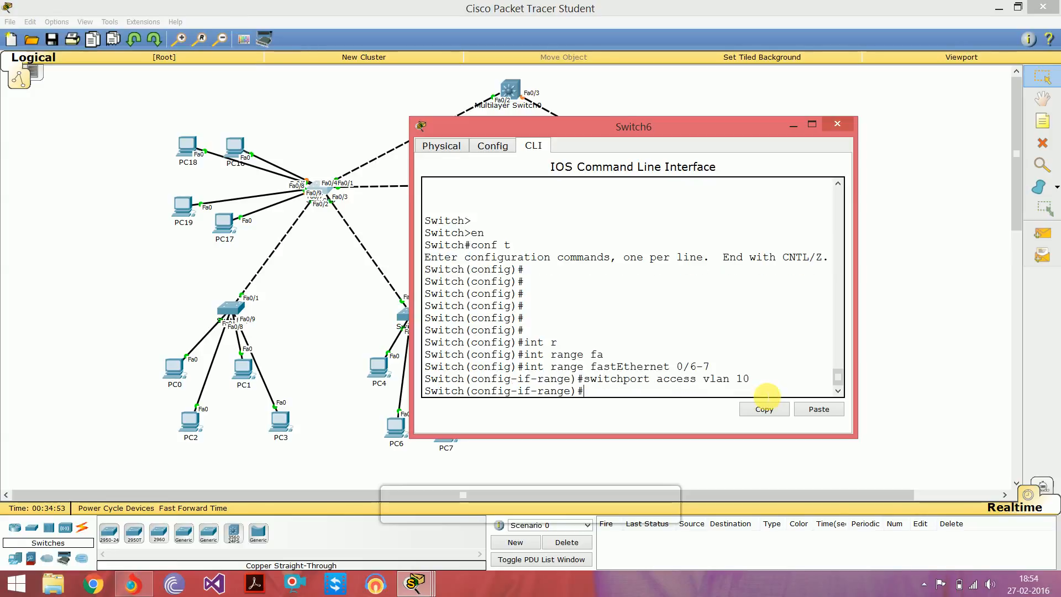
pyautogui.write('exi')
pyautogui.press('Return')
pyautogui.press('Return')
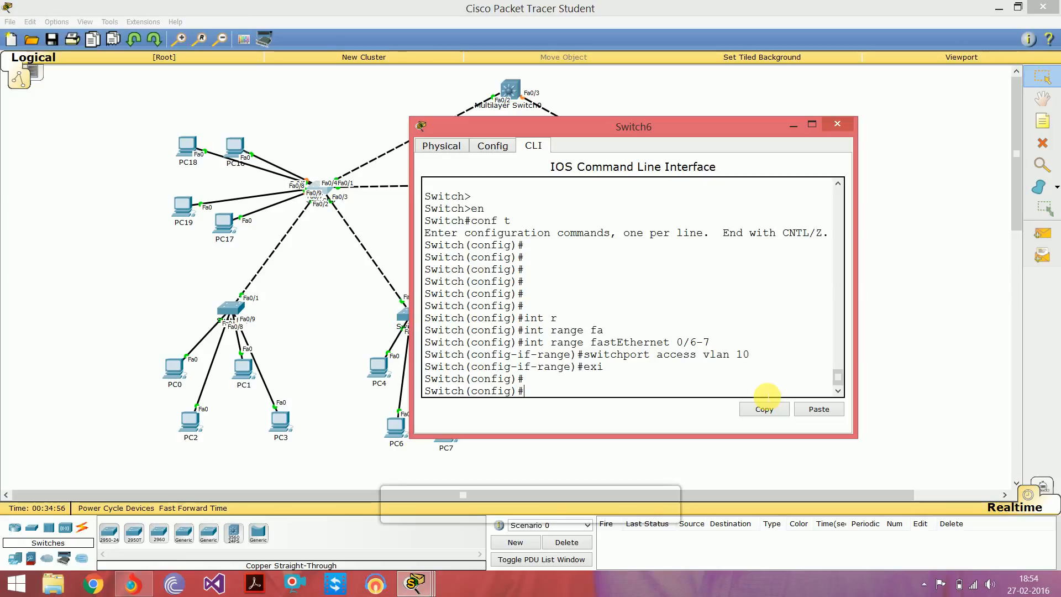
# Enter range configuration mode for fastEthernet 0/8-9 on Switch6 and assign these ports to access VLAN 20.
pyautogui.press('Up')
pyautogui.press('Up')
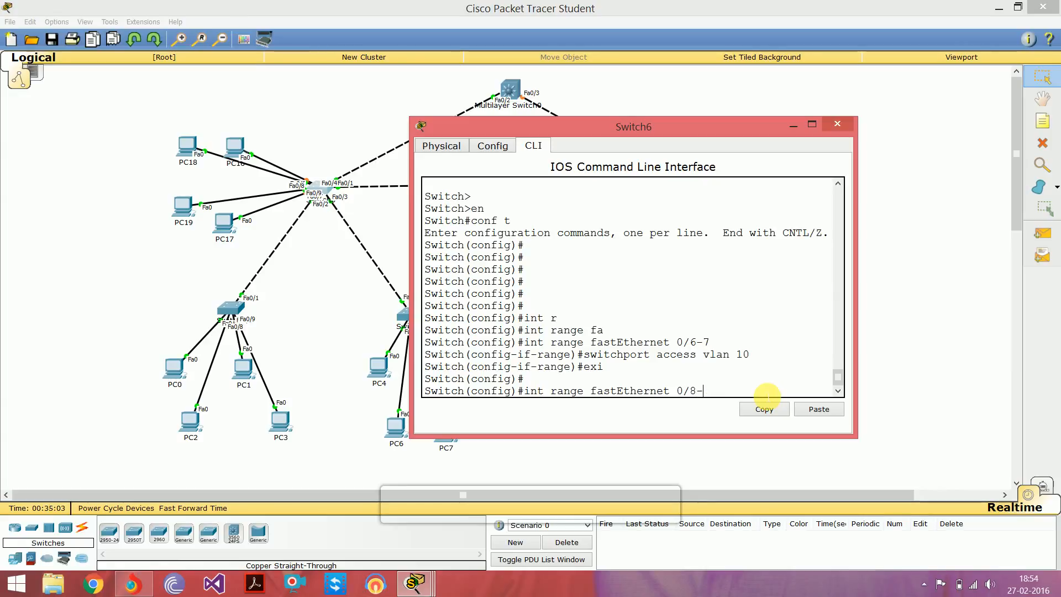
pyautogui.press('Return')
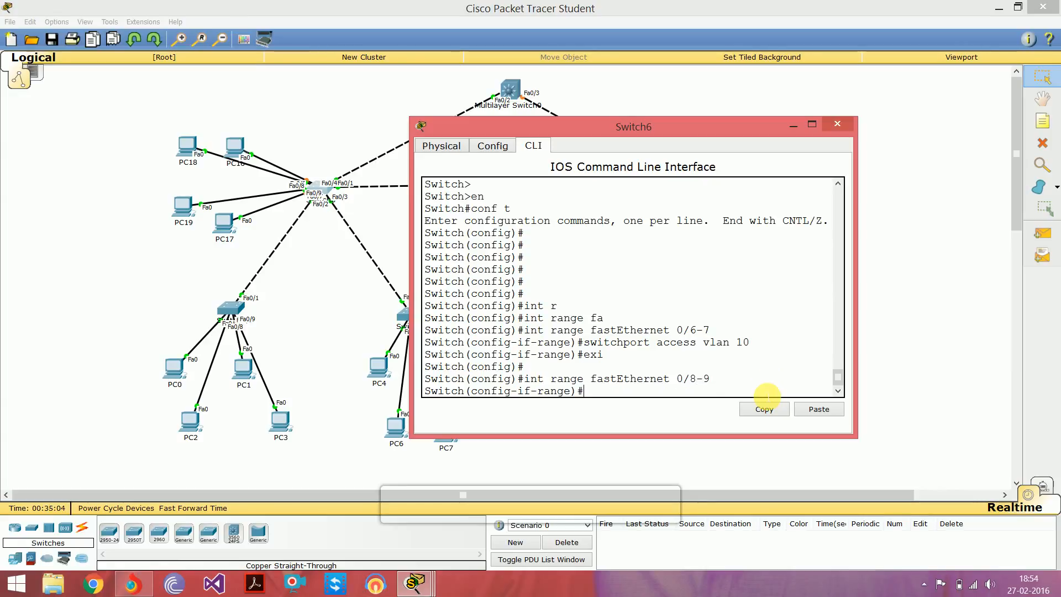
pyautogui.press('Up')
pyautogui.press('Up')
pyautogui.press('Up')
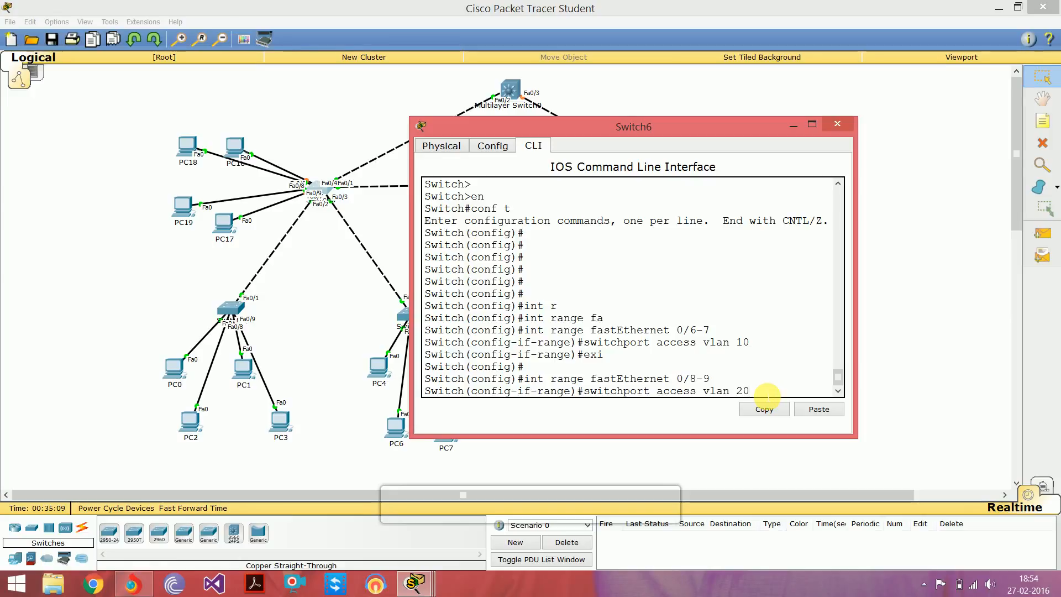
pyautogui.press('Return')
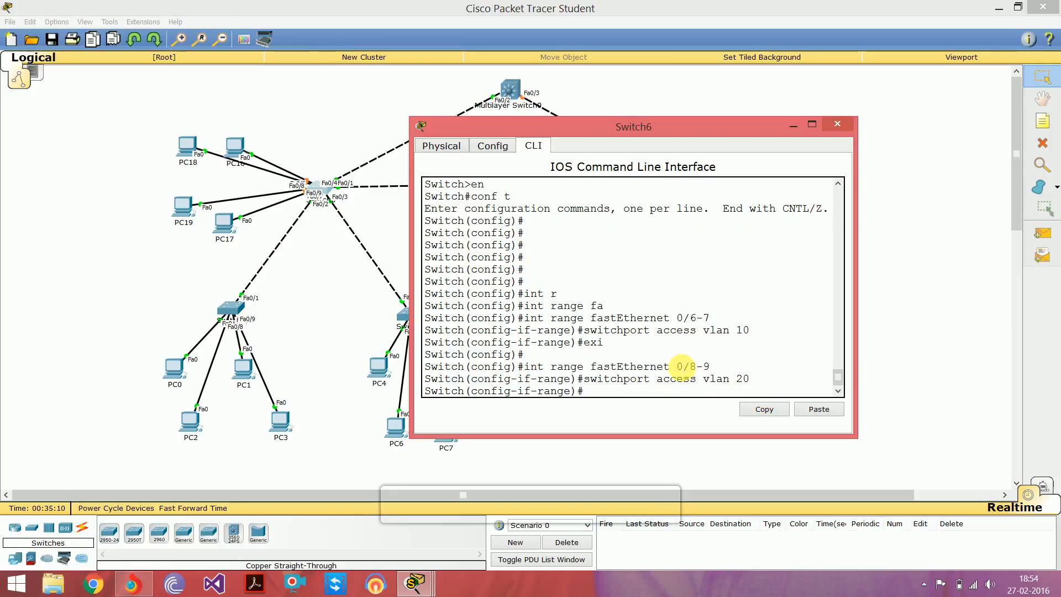
pyautogui.moveTo(676, 366); pyautogui.dragTo(716, 366)
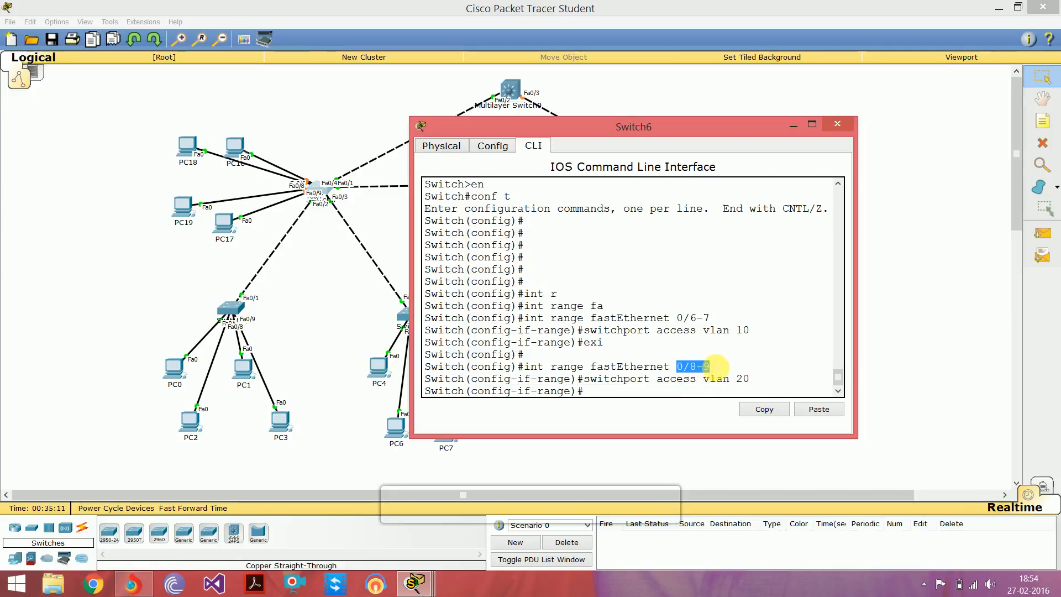
pyautogui.click(716, 366)
pyautogui.click(608, 131)
pyautogui.moveTo(608, 131); pyautogui.dragTo(587, 232)
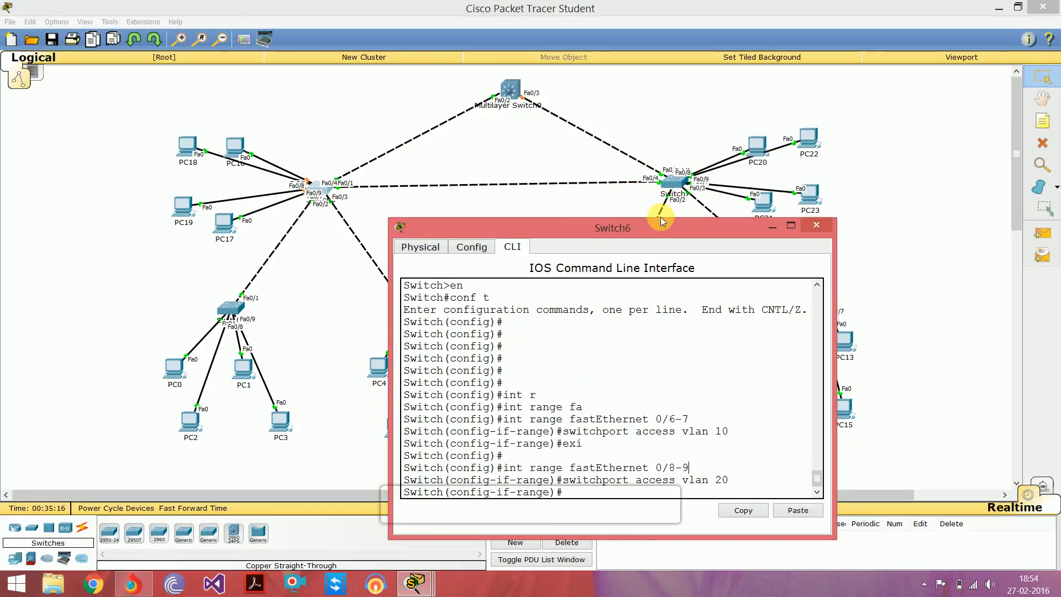
pyautogui.moveTo(654, 234); pyautogui.dragTo(675, 155)
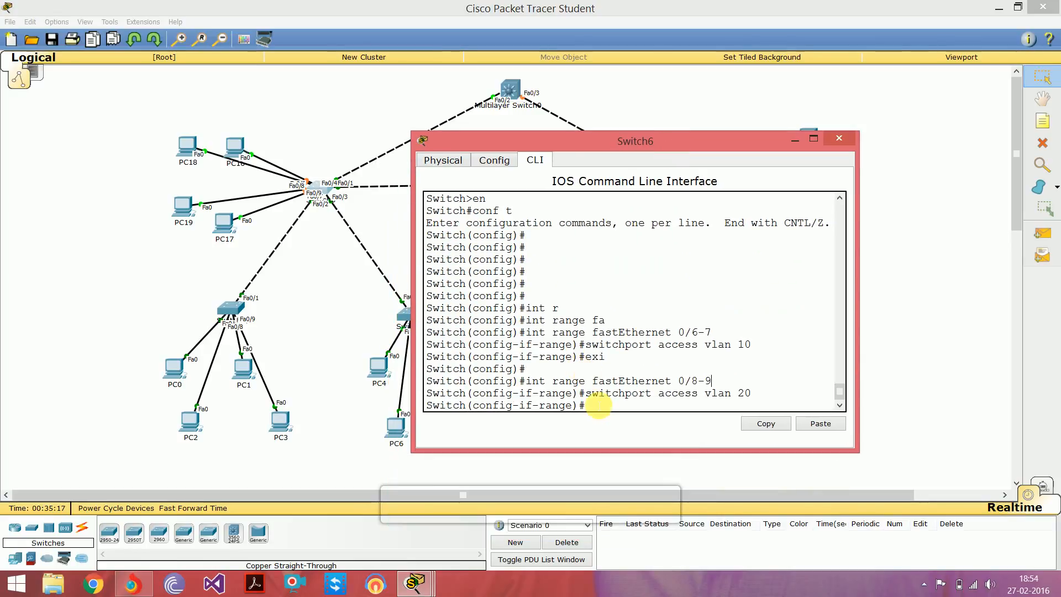
# Exit the interface range mode on Switch6 to return to global configuration mode, and leave its command line window.
pyautogui.click(598, 410)
pyautogui.write('exi')
pyautogui.press('Return')
pyautogui.press('Return')
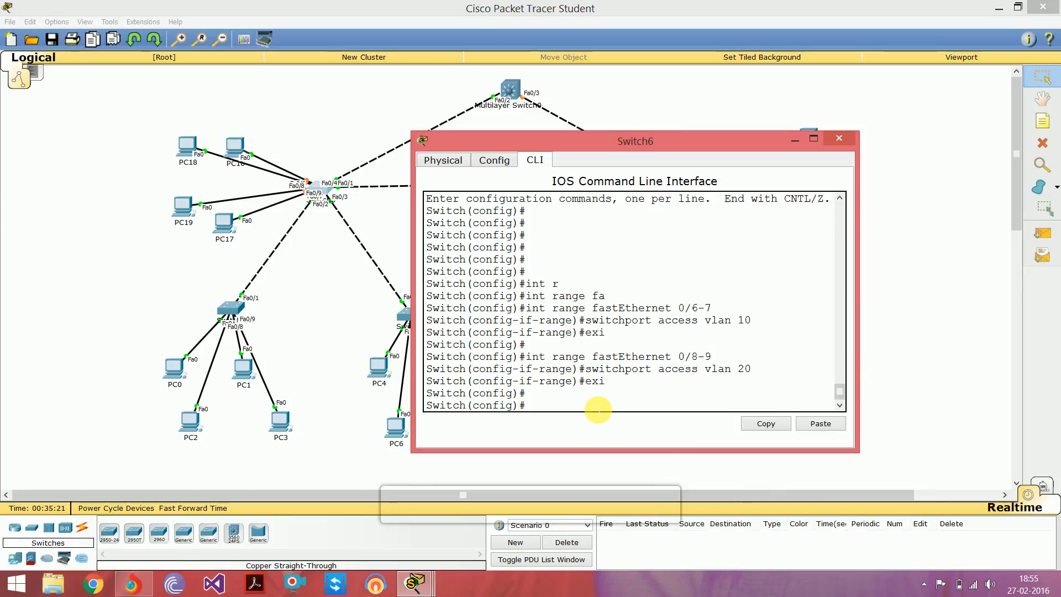
pyautogui.click(388, 232)
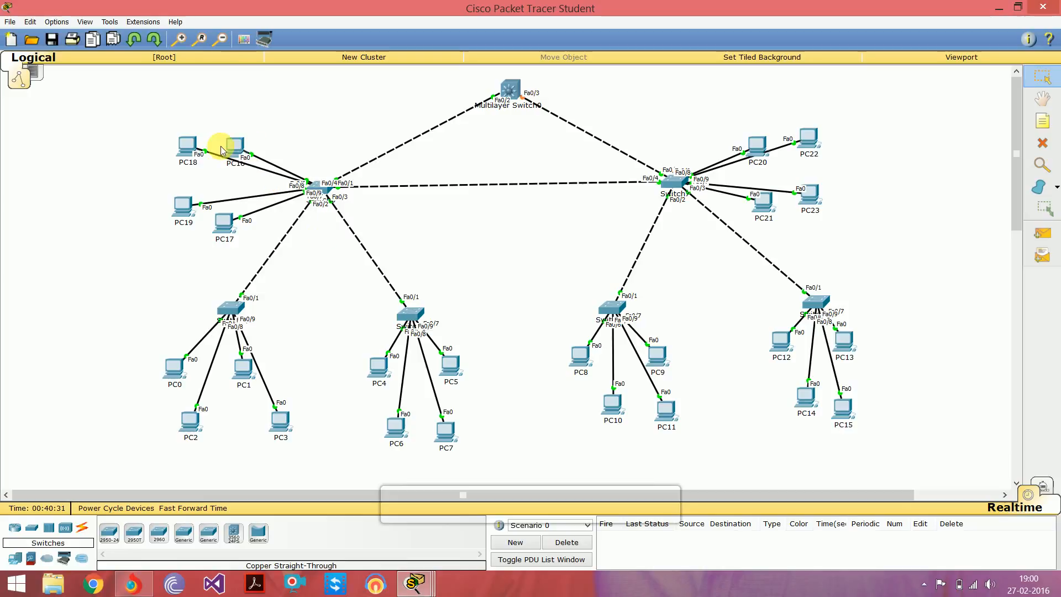
# Set PC16's IPv4 configuration to DHCP and close its window.
pyautogui.moveTo(236, 147)
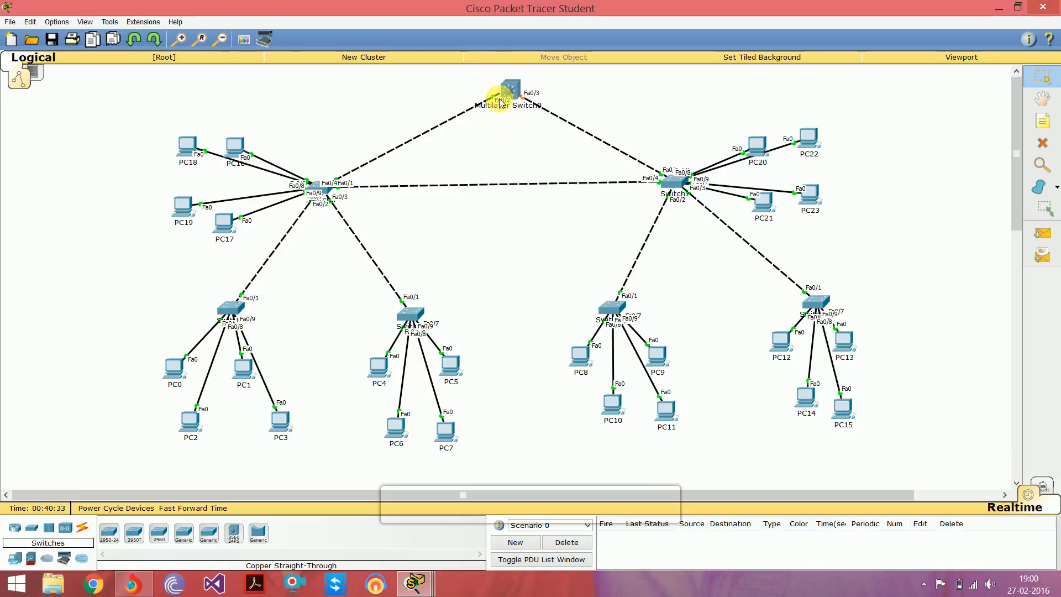
pyautogui.click(233, 145)
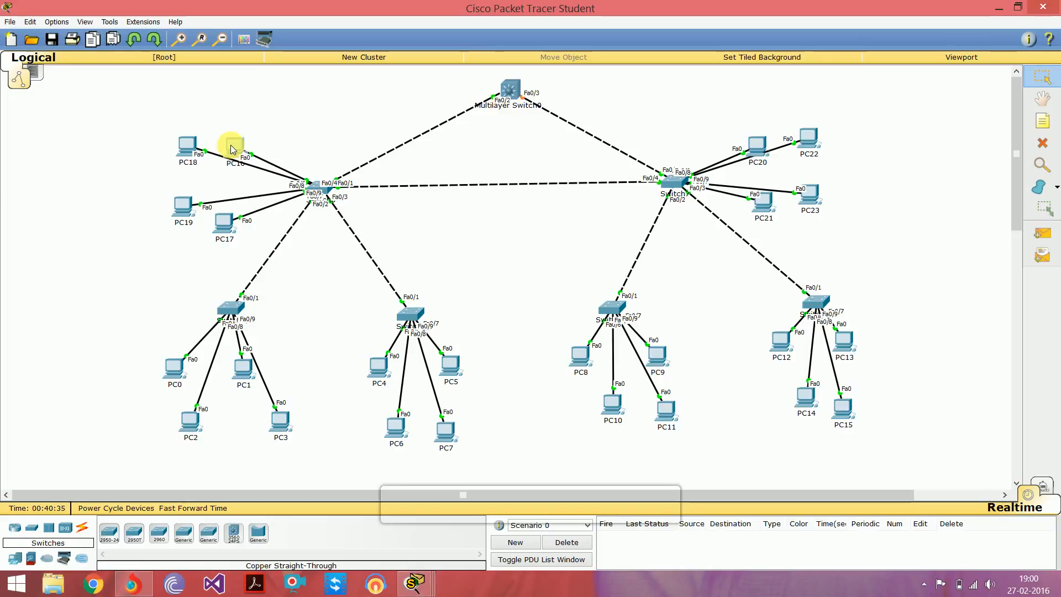
pyautogui.click(441, 183)
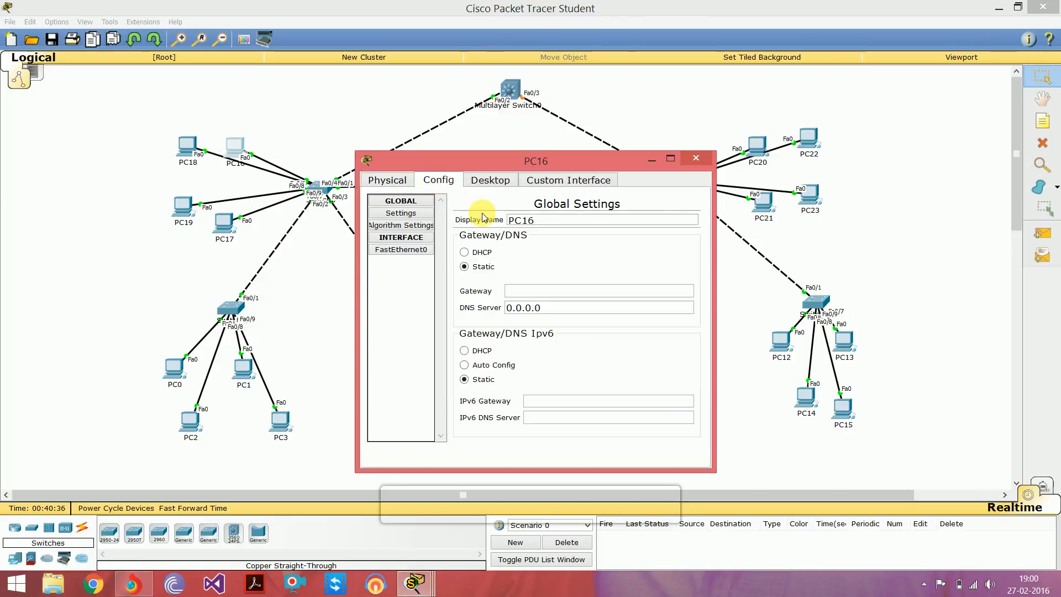
pyautogui.click(491, 183)
pyautogui.click(394, 226)
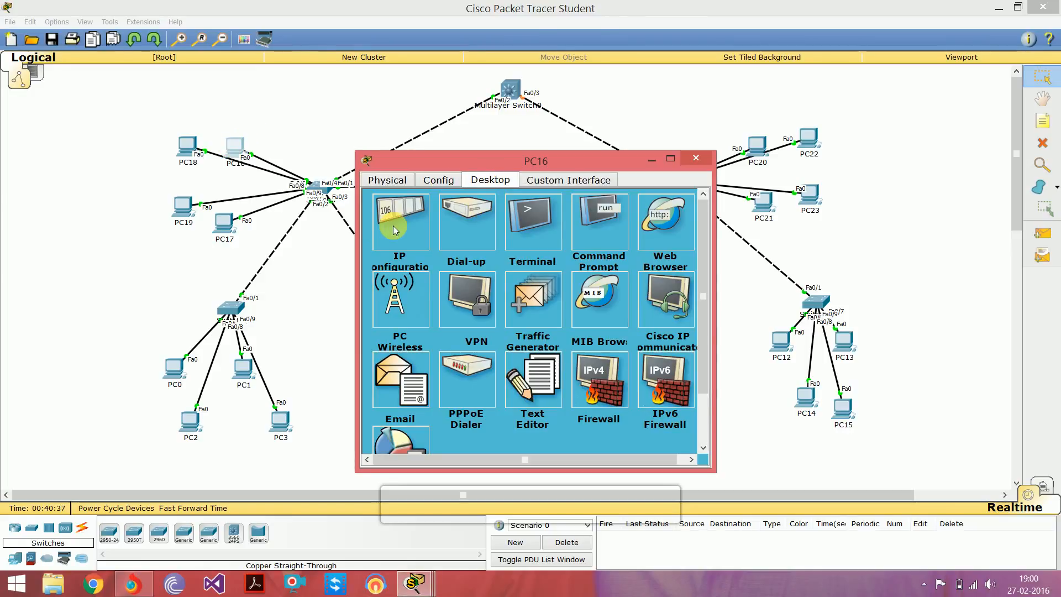
pyautogui.click(380, 228)
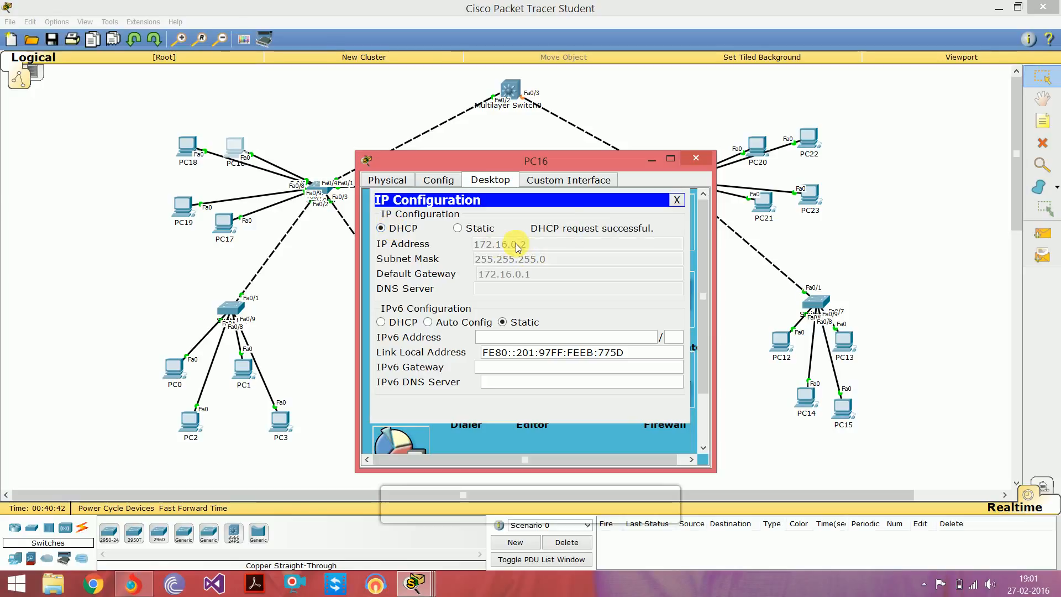
pyautogui.click(695, 158)
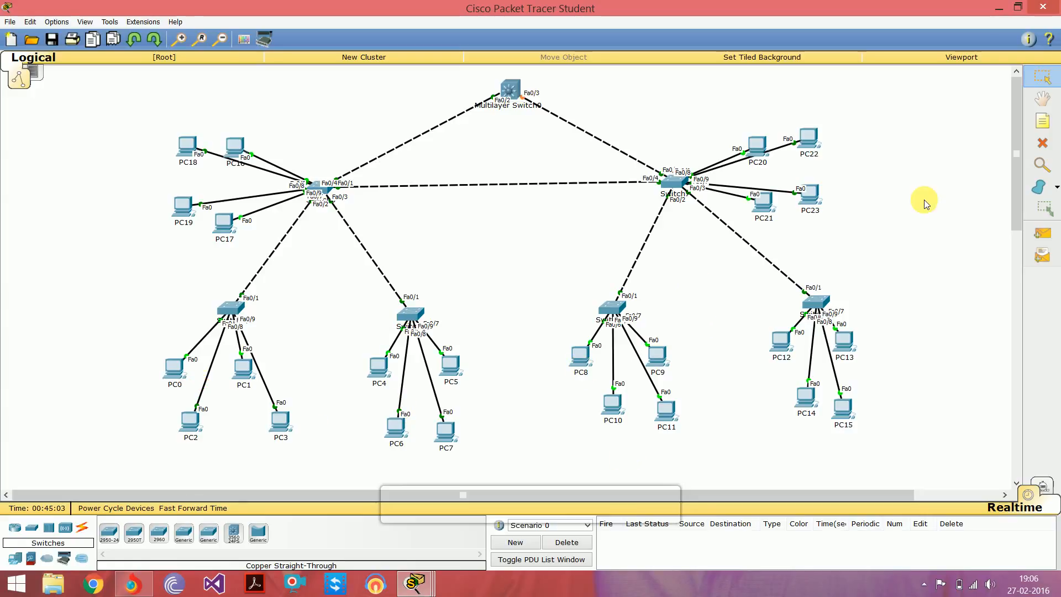
# Send a simple PDU from PC22 to PC14 and check its delivery status.
pyautogui.click(1042, 233)
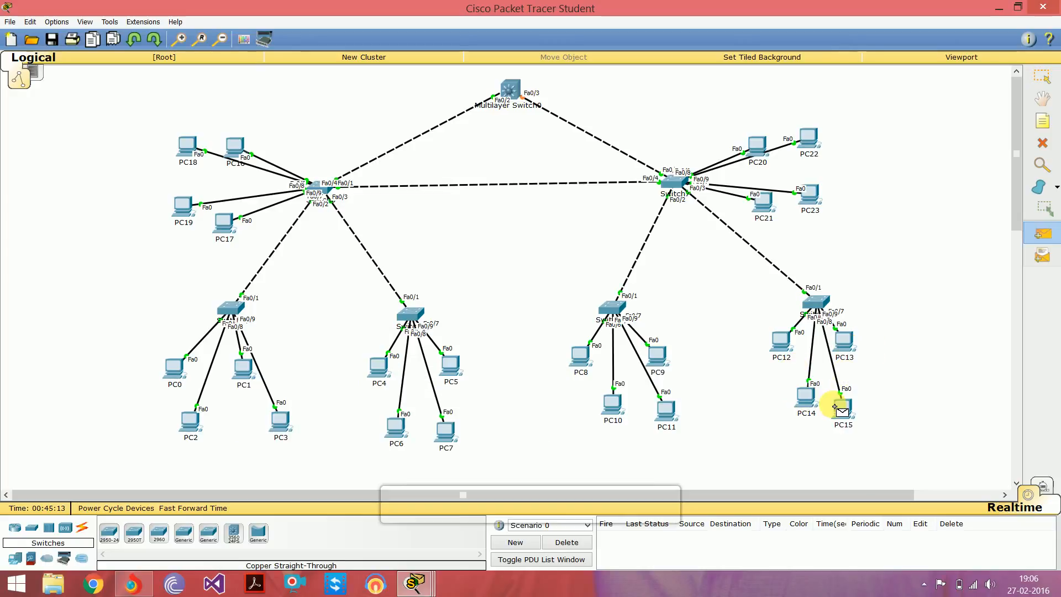
pyautogui.click(813, 143)
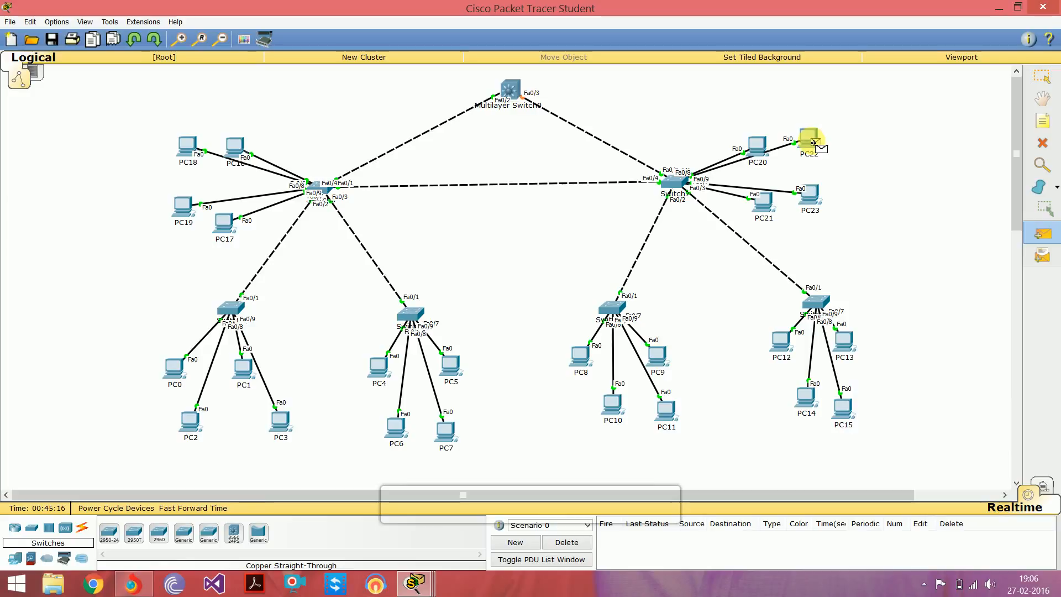
pyautogui.click(807, 399)
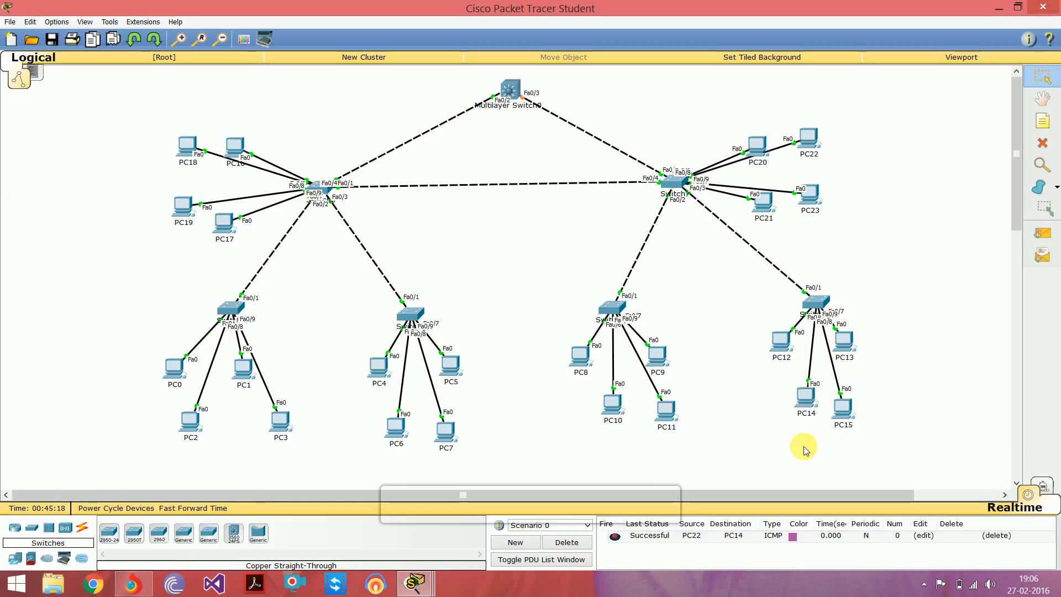
pyautogui.click(651, 539)
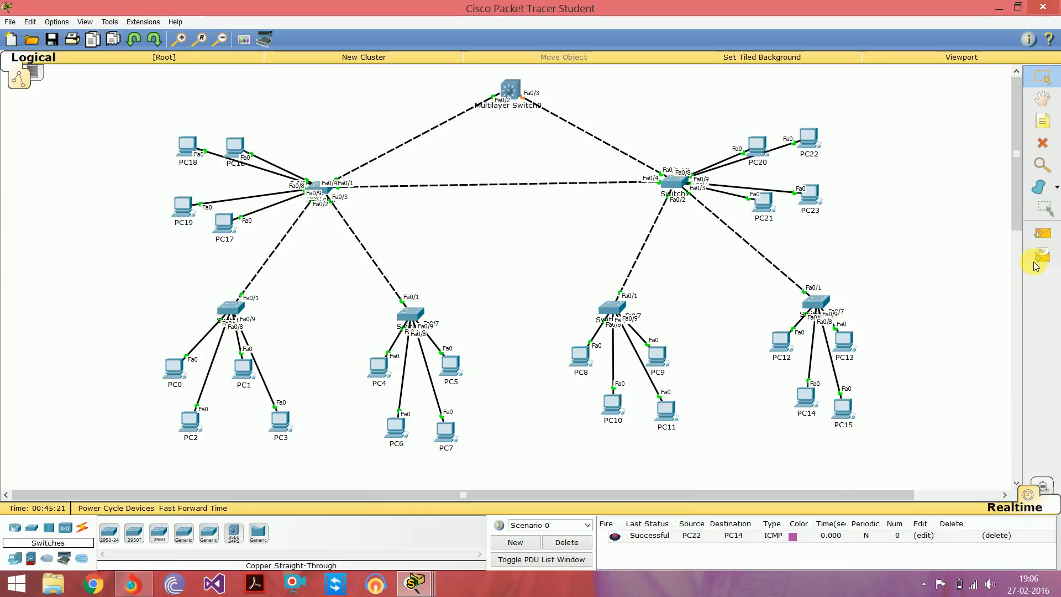
# Test the connection from PC22 to PC12 with a simple PDU, and delete the current scenario to clear the PDU list.
pyautogui.click(1043, 233)
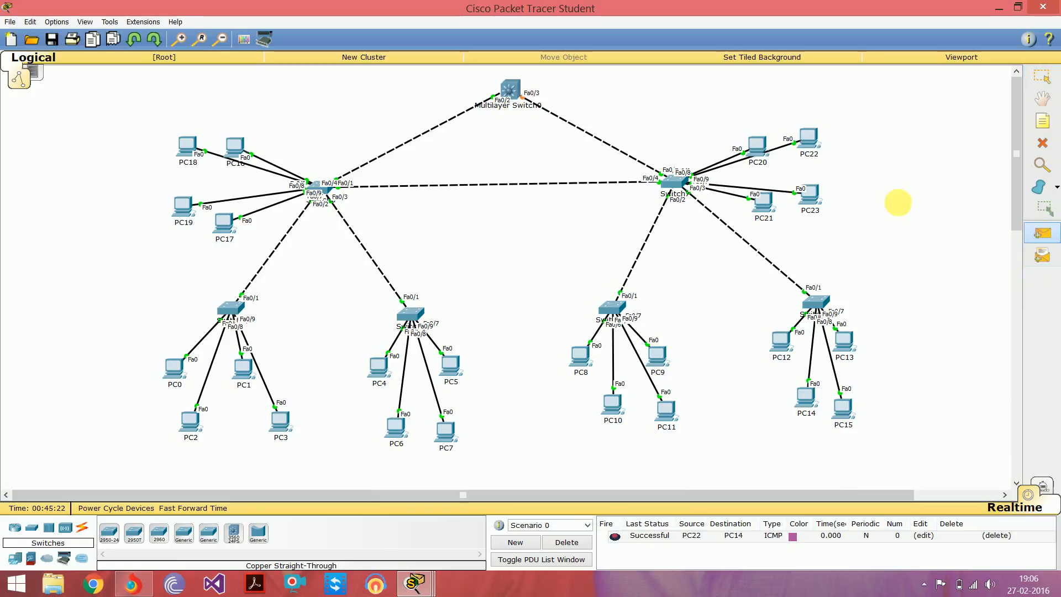
pyautogui.click(812, 145)
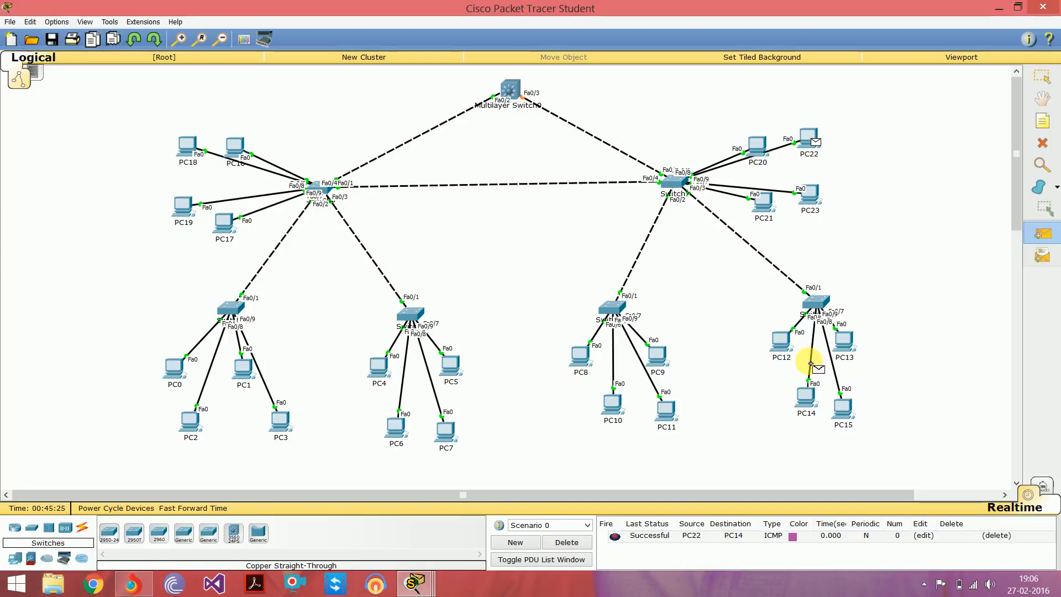
pyautogui.click(788, 349)
pyautogui.click(648, 551)
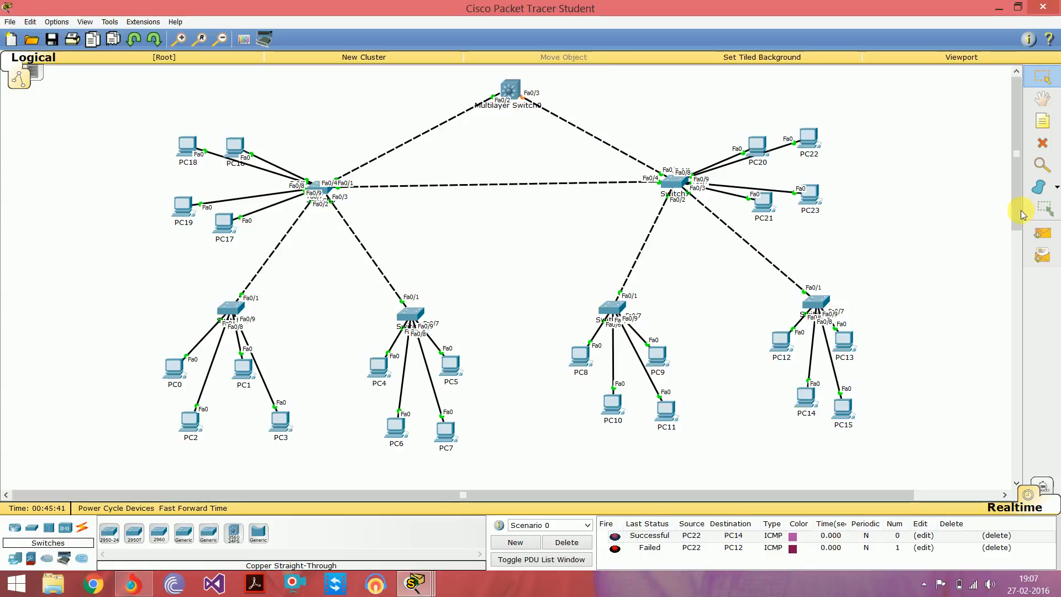
pyautogui.click(567, 545)
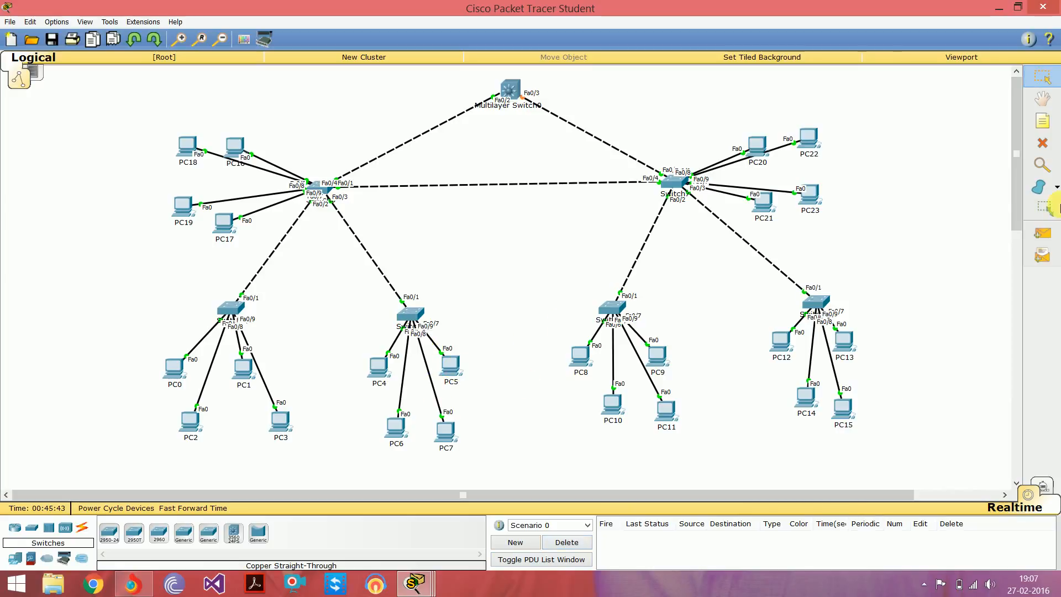
# Send a simple PDU from PC6 to PC22 and check its delivery status.
pyautogui.click(1050, 242)
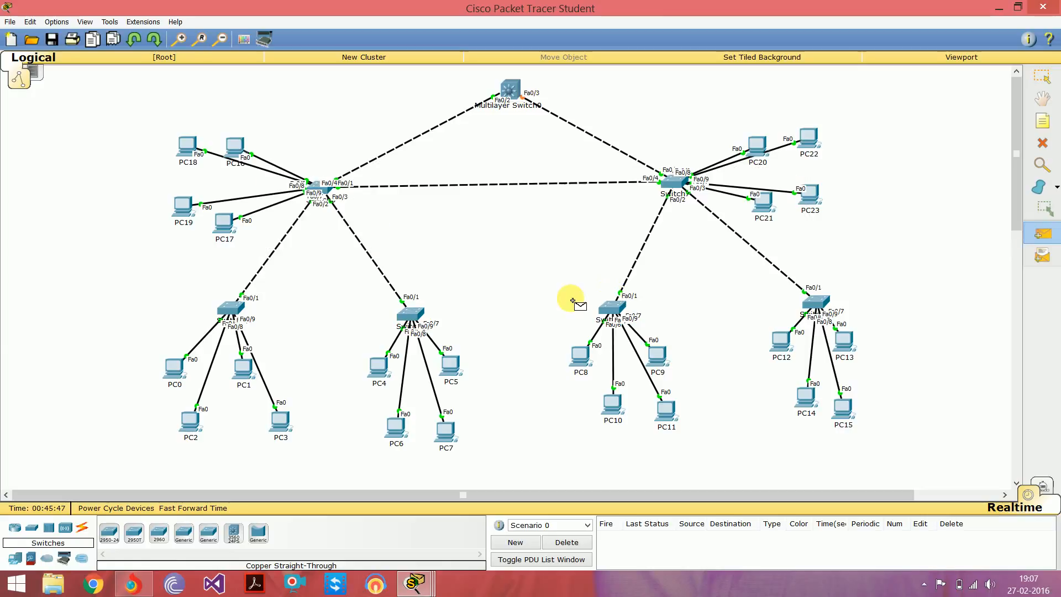
pyautogui.click(396, 425)
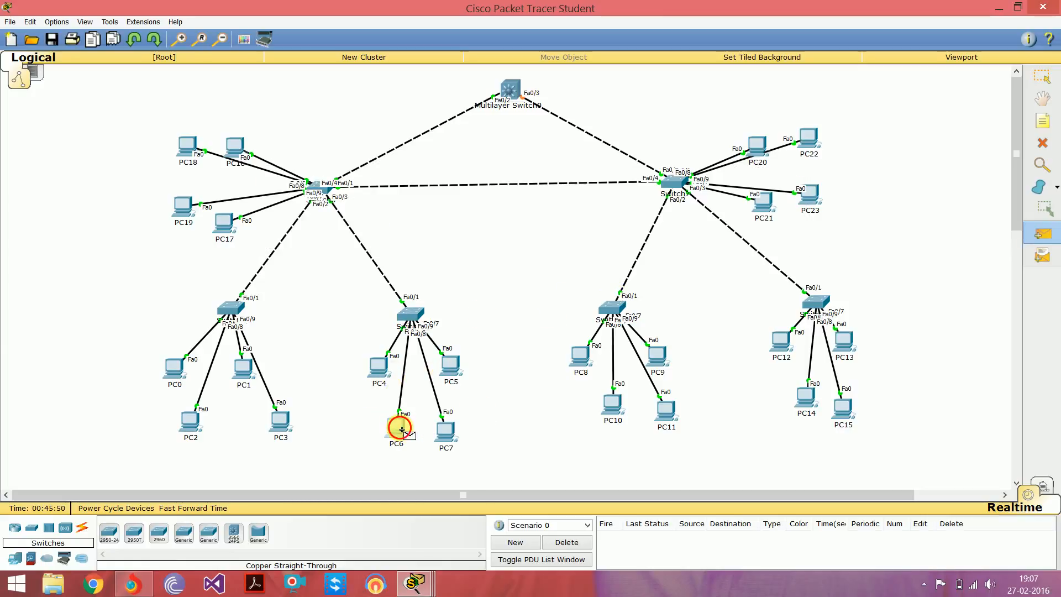
pyautogui.click(772, 209)
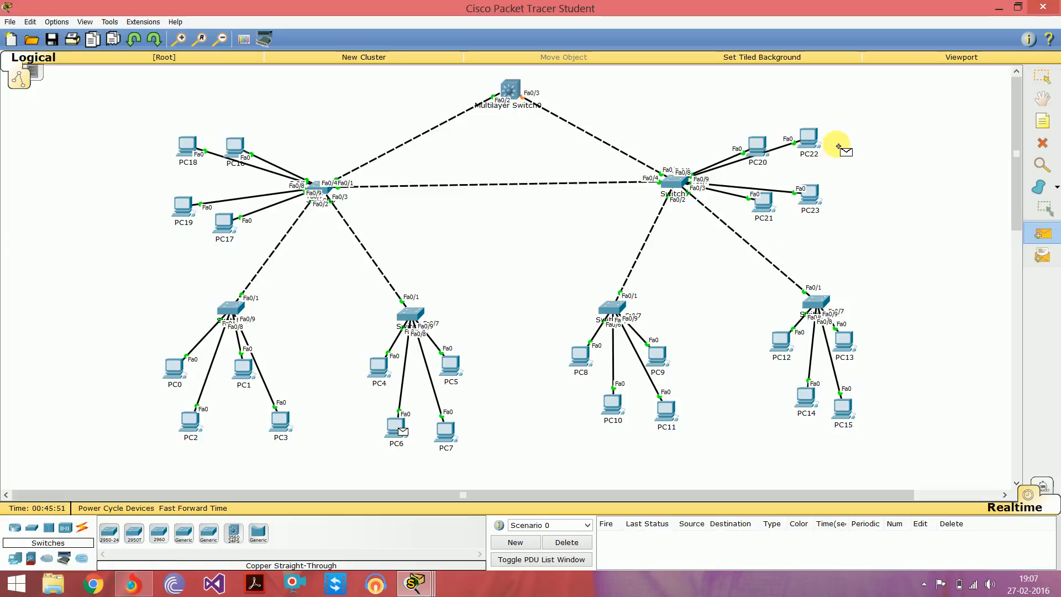
pyautogui.click(808, 140)
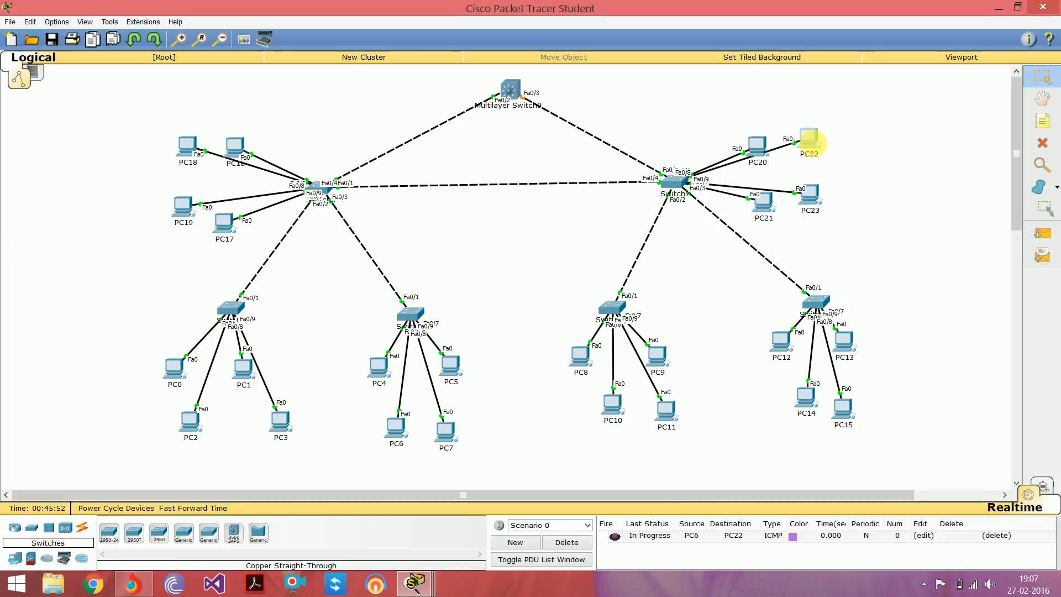
pyautogui.click(648, 538)
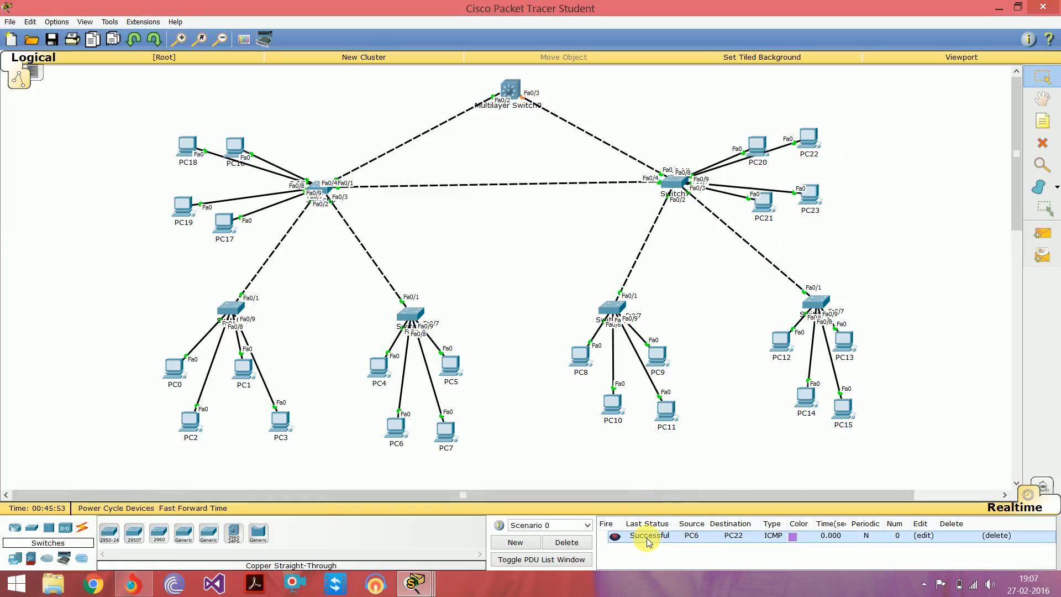
# Test the connection from PC22 to PC4 with a simple PDU, and delete the current scenario to clear the PDU list.
pyautogui.click(1043, 233)
pyautogui.click(808, 138)
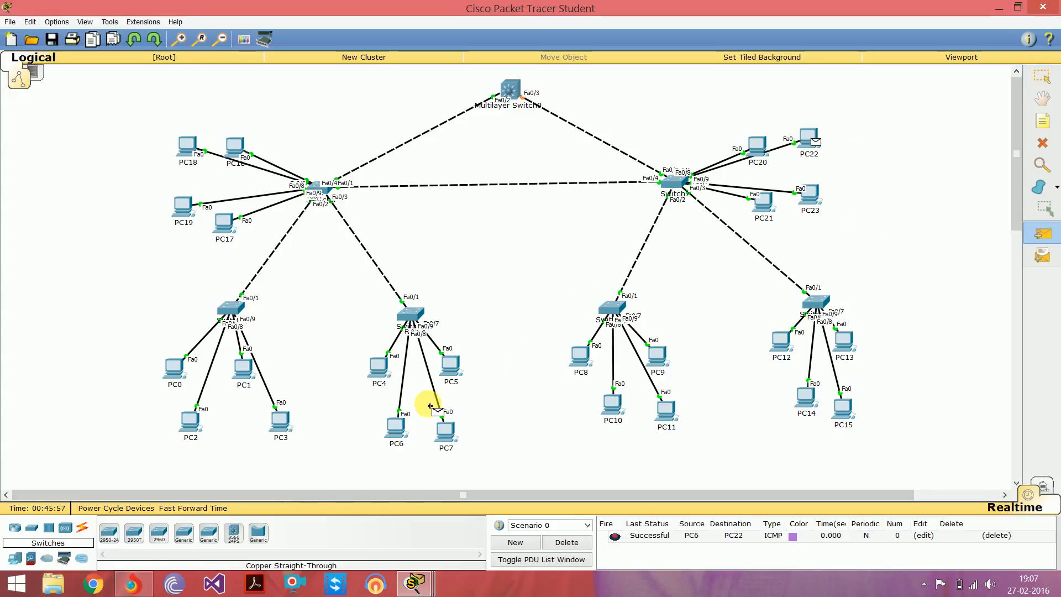
pyautogui.click(385, 365)
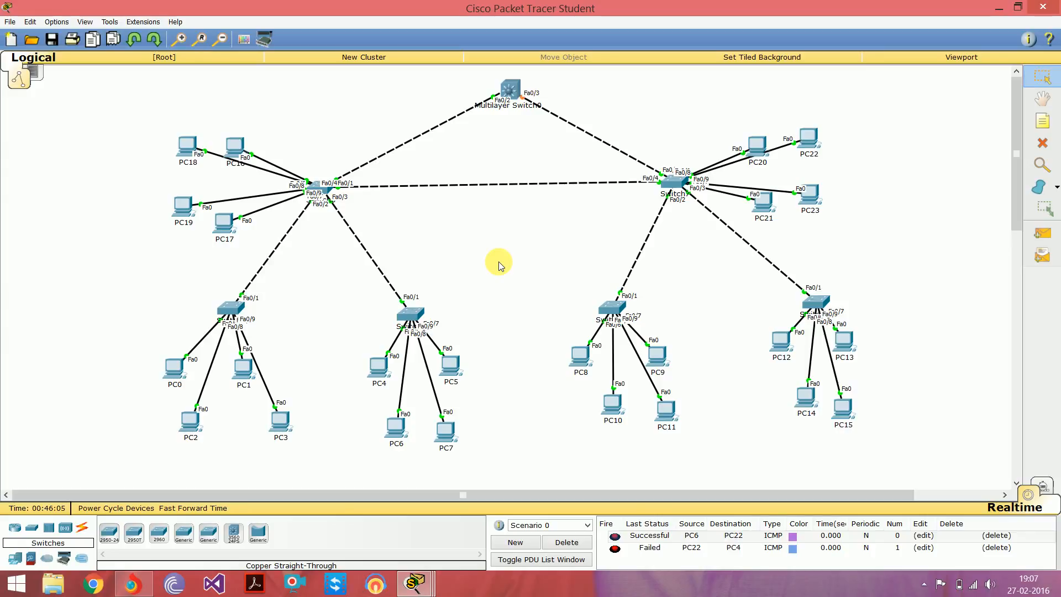
pyautogui.click(572, 545)
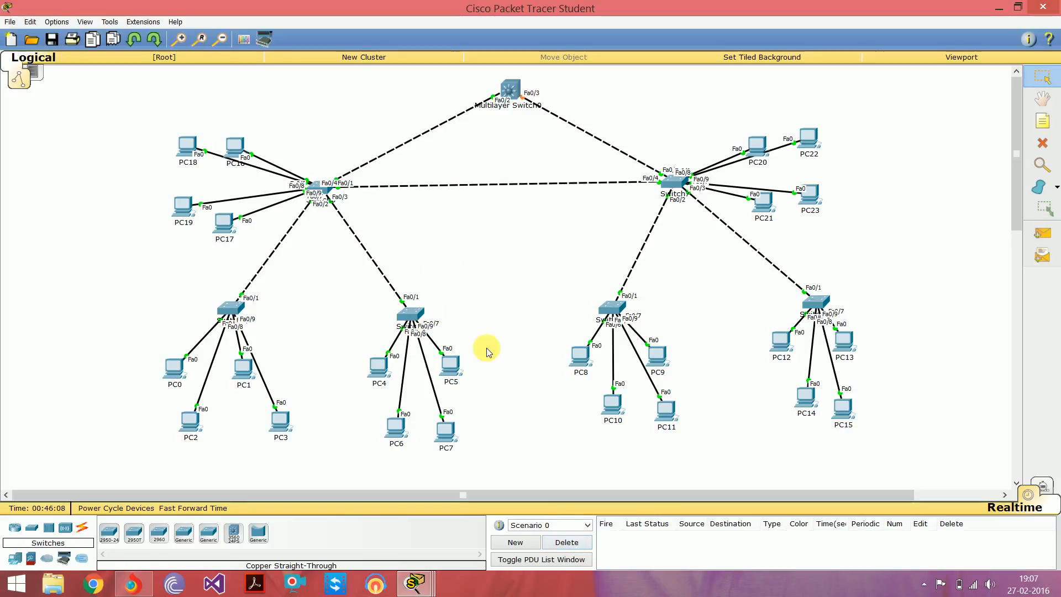